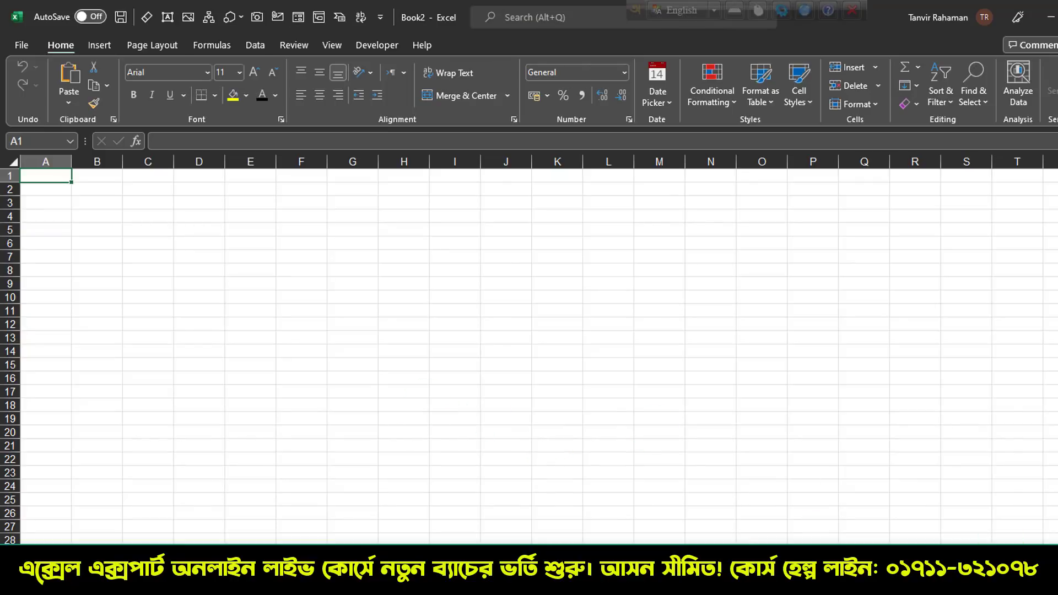
Step: Merge and center the range B2:D3 into one cell
{"action": "scroll", "coordinate": [546, 446], "scroll_direction": "up", "scroll_amount": 4}
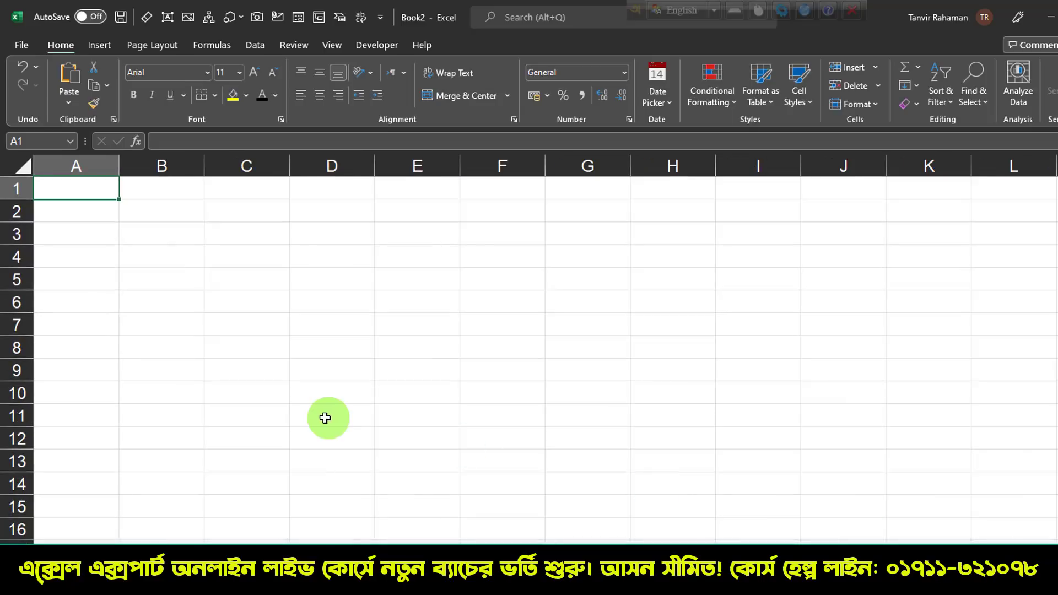
{"action": "left_click", "coordinate": [160, 214]}
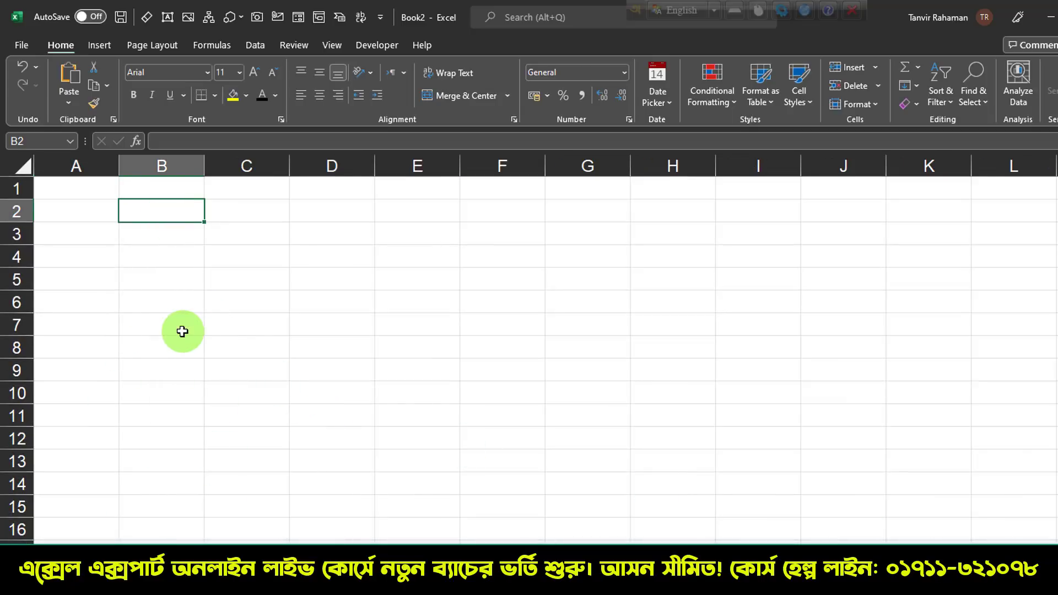
{"action": "left_click_drag", "start_coordinate": [160, 205], "coordinate": [312, 213]}
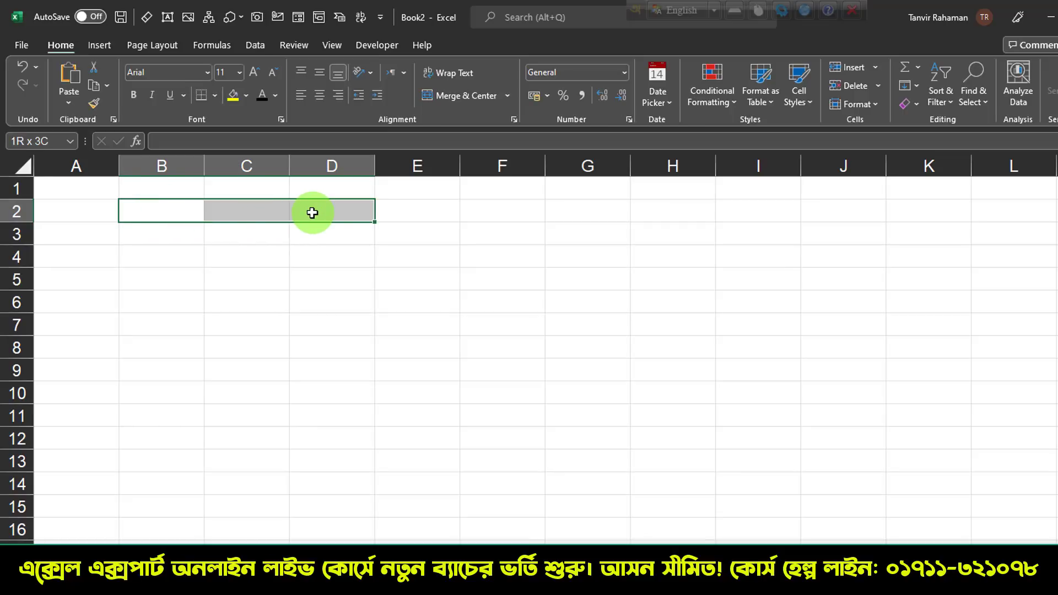
{"action": "left_click_drag", "start_coordinate": [313, 216], "coordinate": [315, 230]}
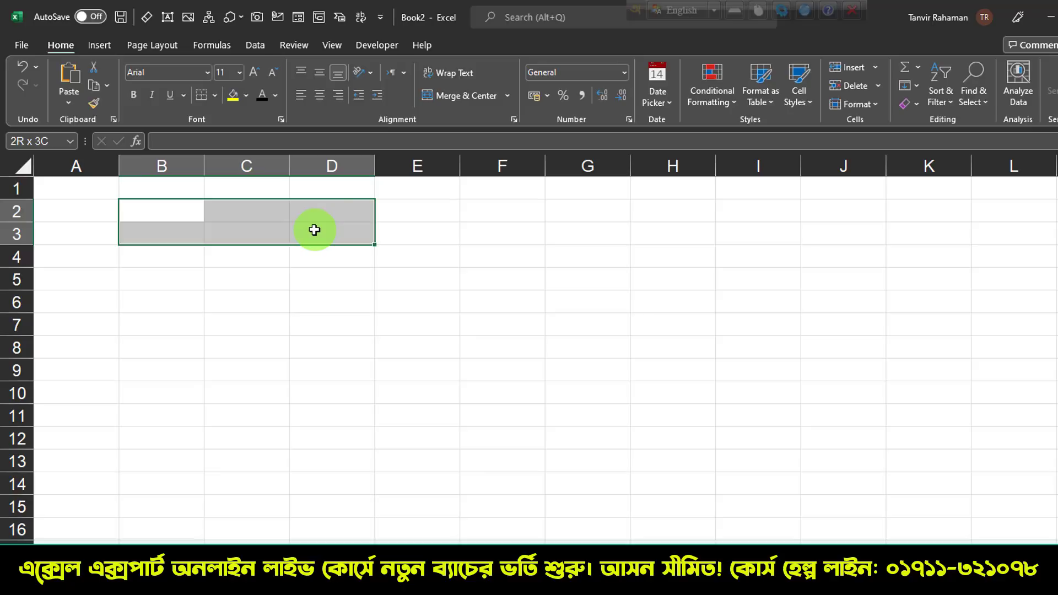
{"action": "left_click", "coordinate": [453, 97]}
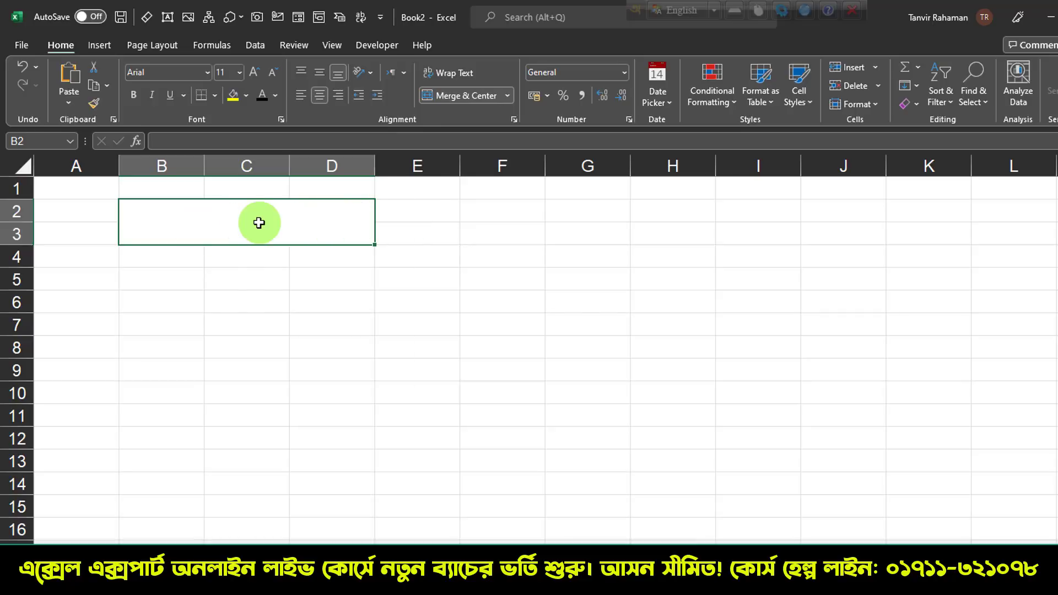
Step: Add list data validation to the merged cell B2 with source January, February, March, April, May, June, and choose January
{"action": "left_click", "coordinate": [255, 45]}
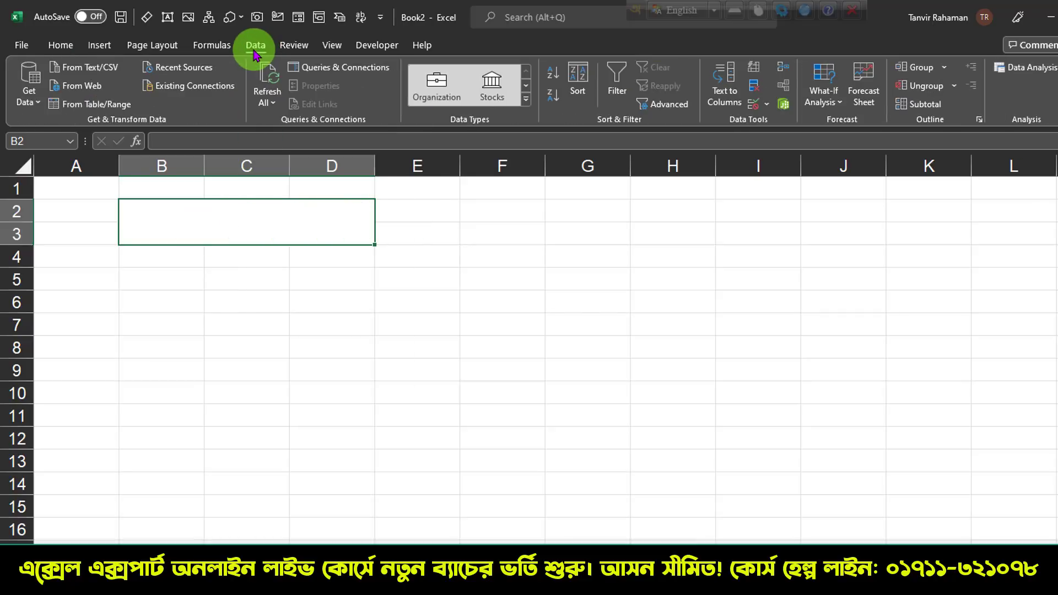
{"action": "left_click", "coordinate": [753, 105]}
{"action": "left_click_drag", "start_coordinate": [215, 331], "coordinate": [601, 154]}
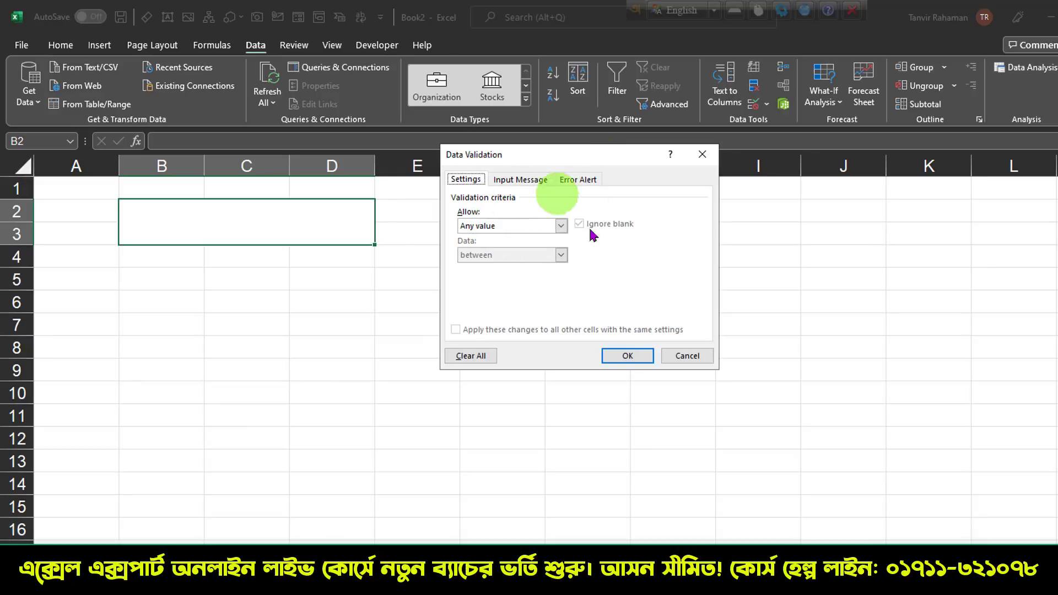
{"action": "left_click", "coordinate": [501, 228]}
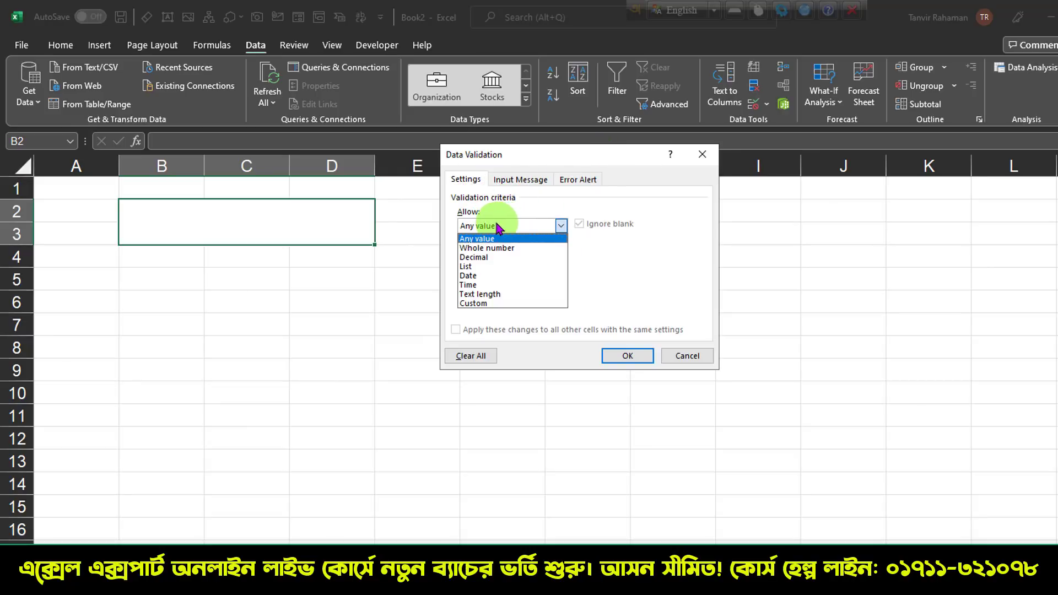
{"action": "left_click", "coordinate": [469, 267]}
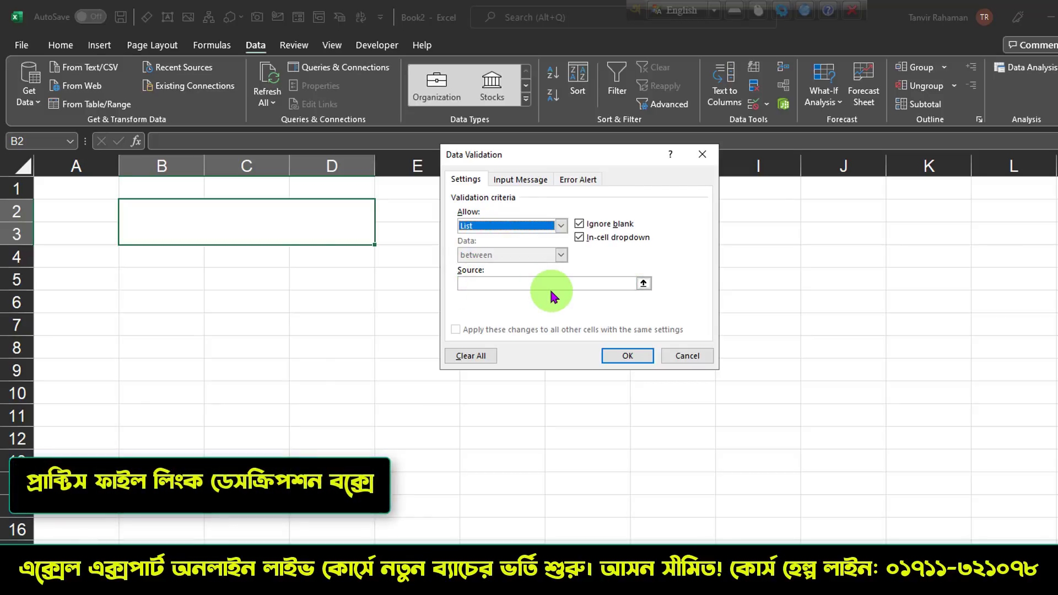
{"action": "left_click", "coordinate": [519, 284]}
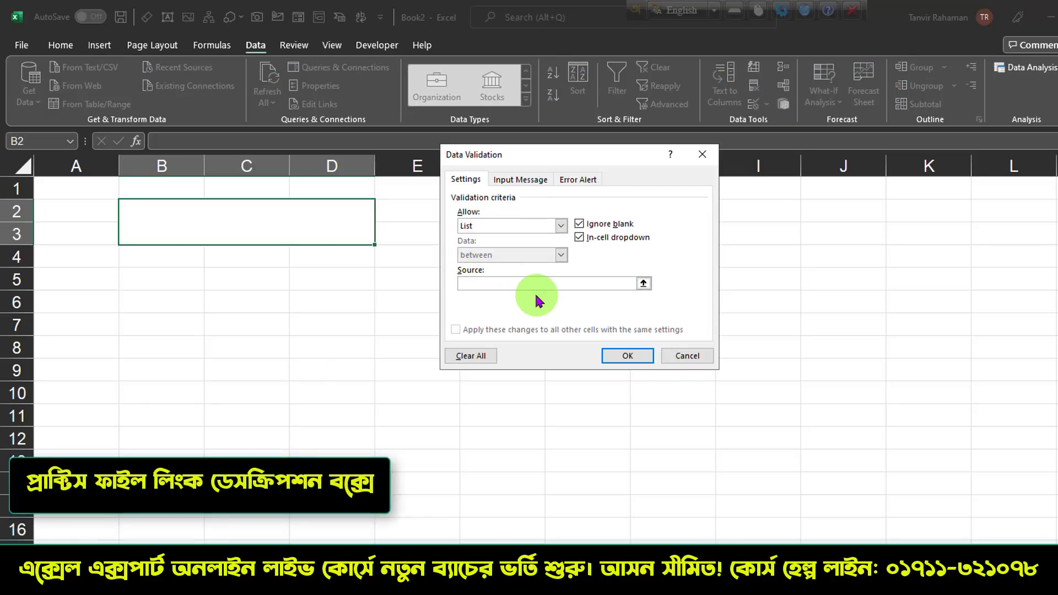
{"action": "type", "text": "January, February, March, April, May, June"}
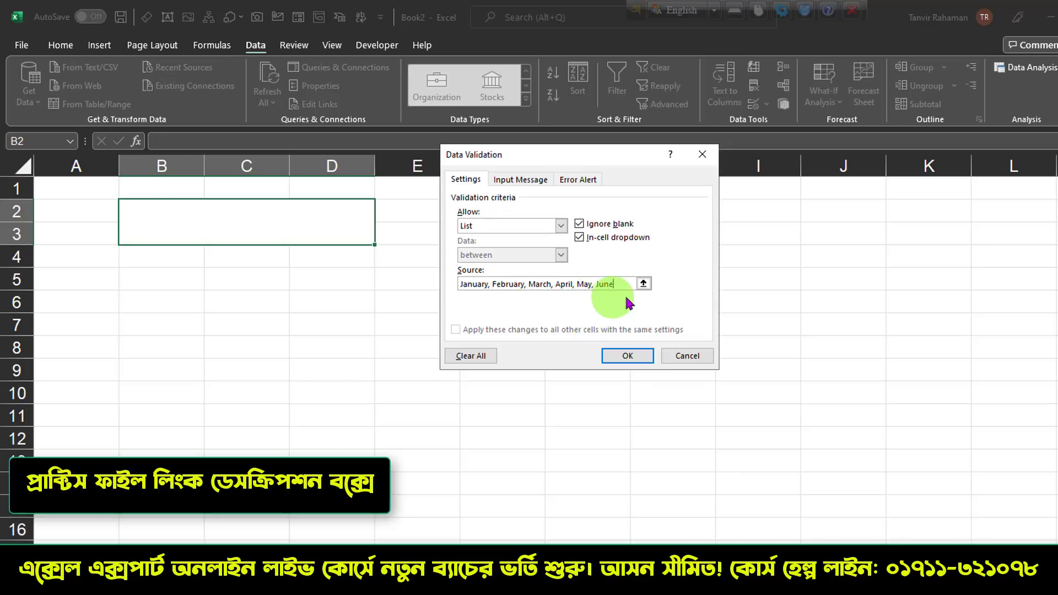
{"action": "left_click", "coordinate": [631, 358]}
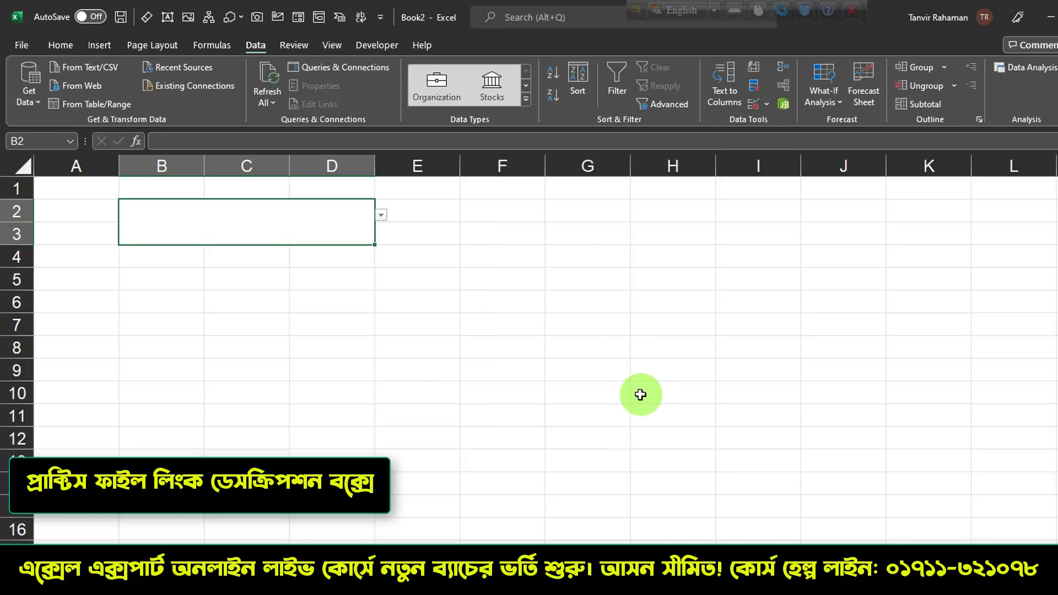
{"action": "left_click", "coordinate": [381, 216]}
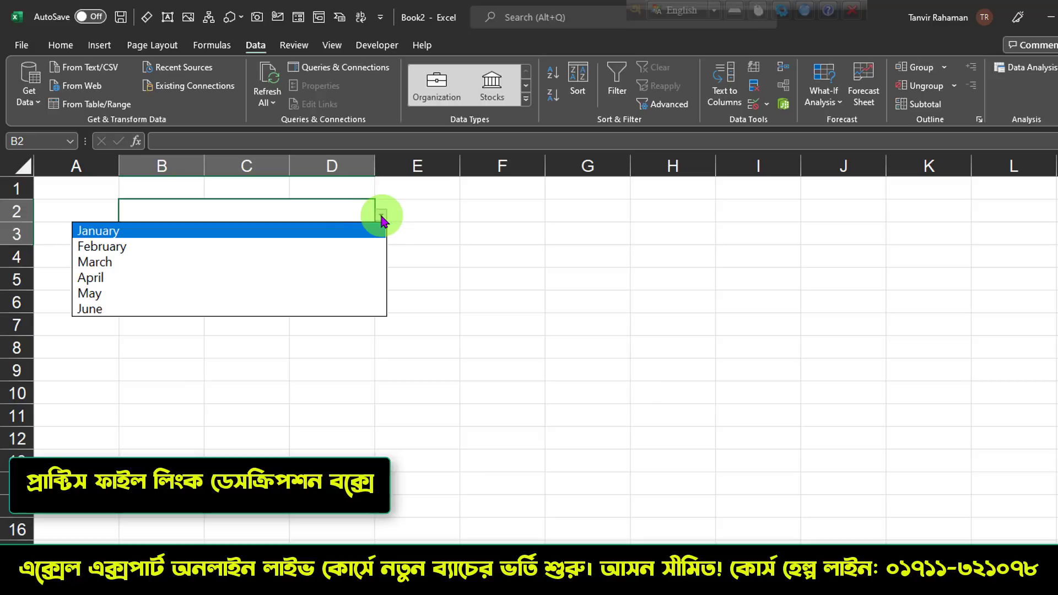
{"action": "left_click", "coordinate": [243, 232]}
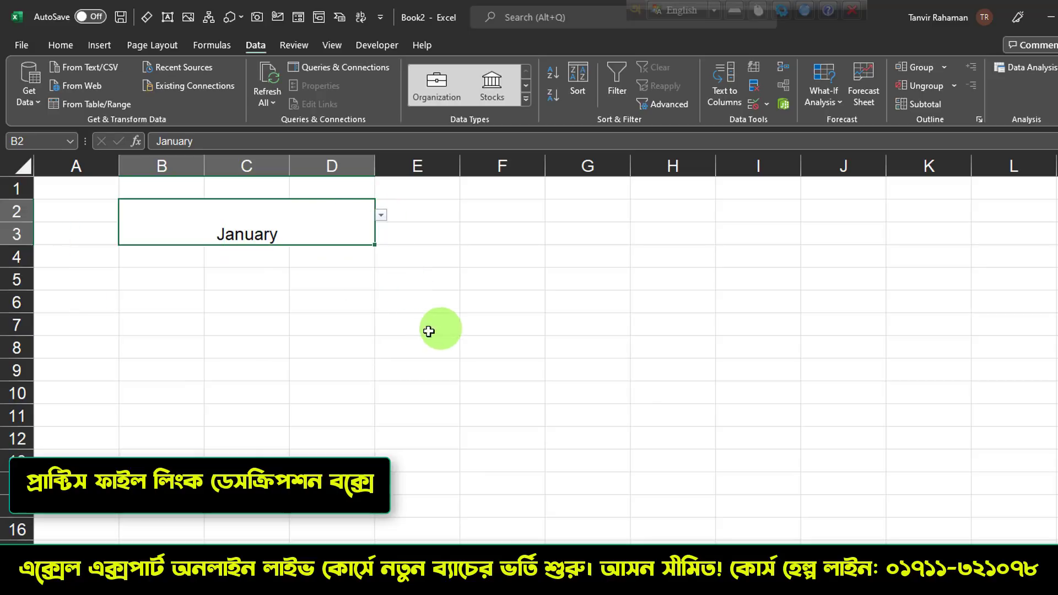
Step: Format the January cell with middle vertical alignment, bold text and font size 20
{"action": "left_click", "coordinate": [75, 46]}
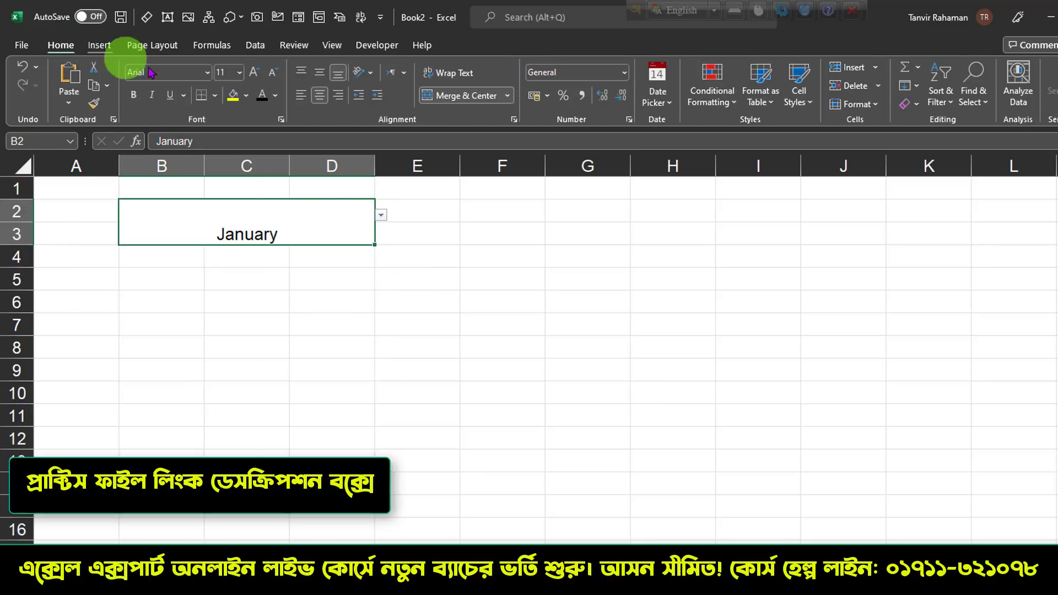
{"action": "left_click", "coordinate": [319, 72]}
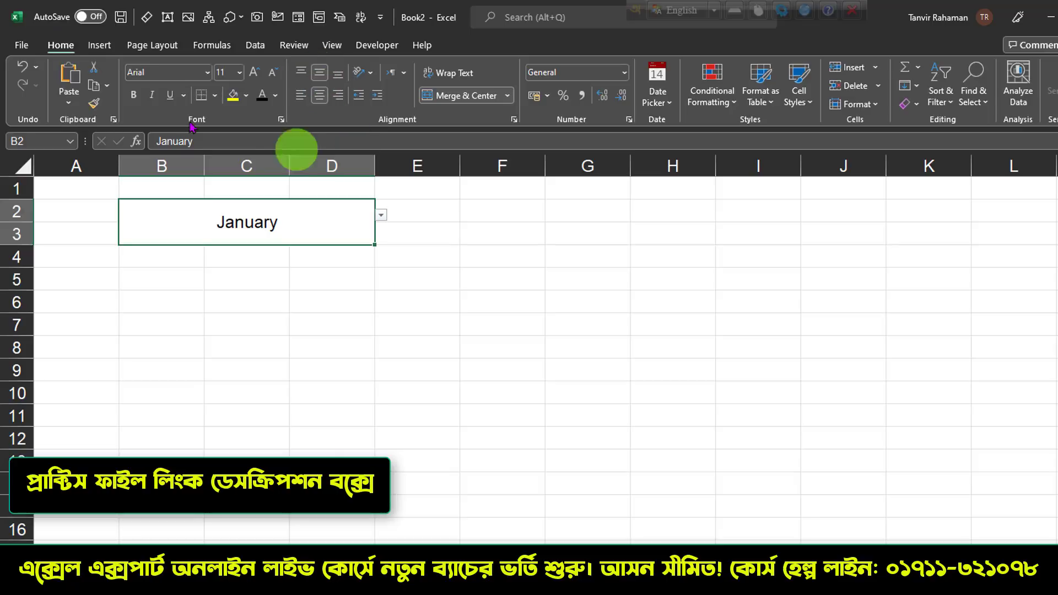
{"action": "left_click", "coordinate": [133, 95]}
{"action": "left_click", "coordinate": [253, 73]}
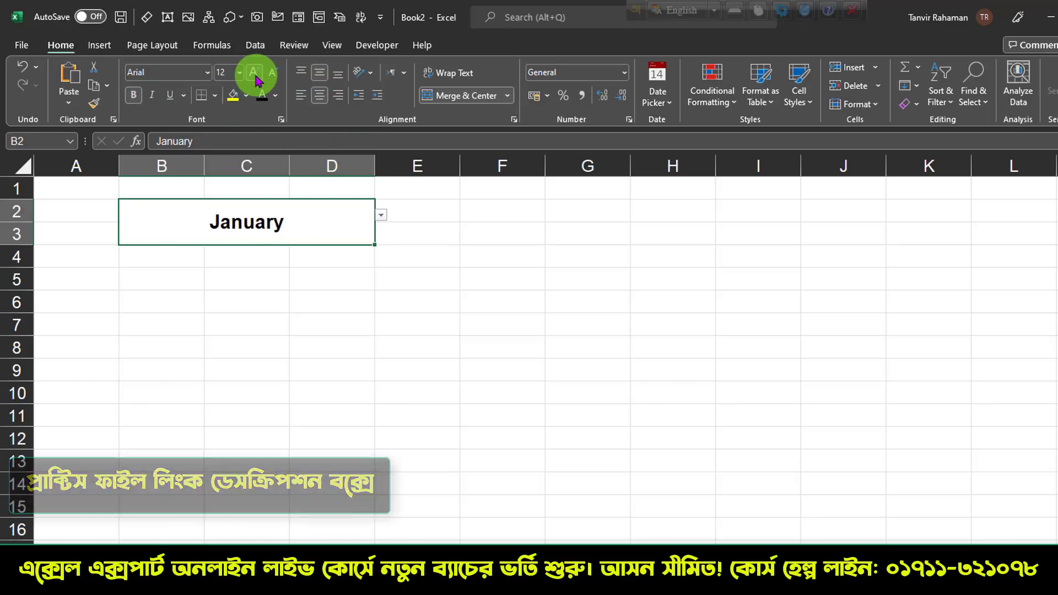
{"action": "left_click", "coordinate": [254, 73]}
{"action": "left_click", "coordinate": [254, 73]}
{"action": "left_click", "coordinate": [253, 74]}
{"action": "left_click", "coordinate": [254, 74]}
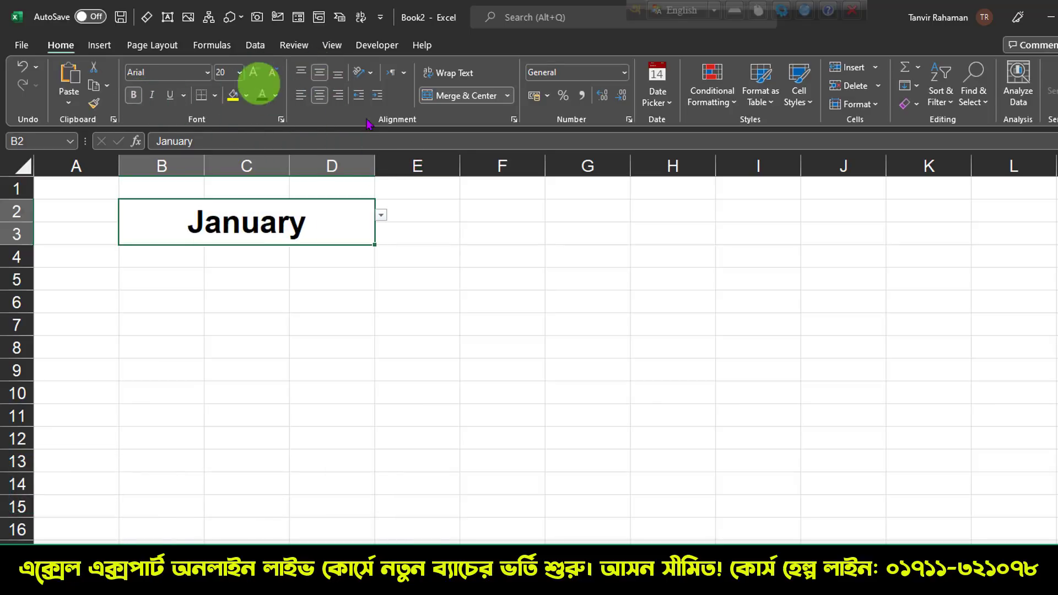
Step: Merge and center the range E2:K3 and enter the title "Month Production Report" in it
{"action": "left_click", "coordinate": [436, 226]}
{"action": "left_click_drag", "start_coordinate": [424, 212], "coordinate": [916, 233]}
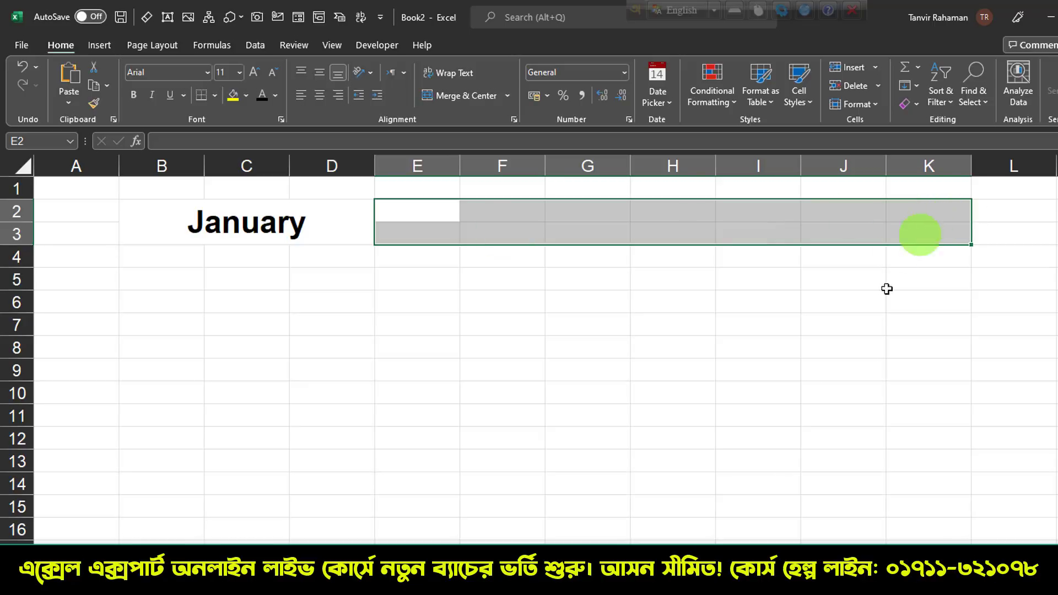
{"action": "left_click", "coordinate": [457, 96]}
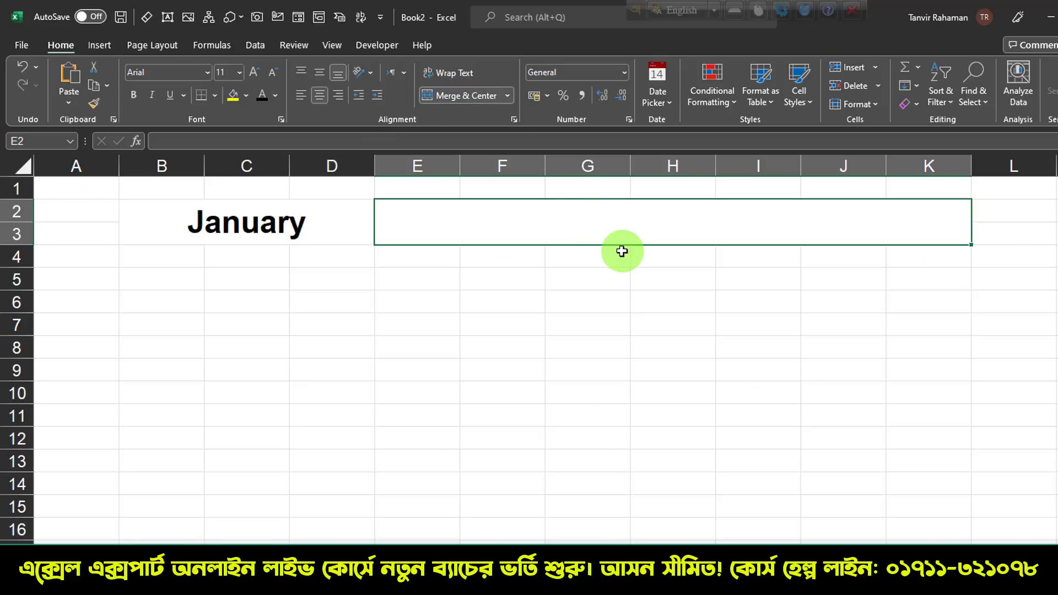
{"action": "double_click", "coordinate": [543, 222]}
{"action": "type", "text": "Month Production Report"}
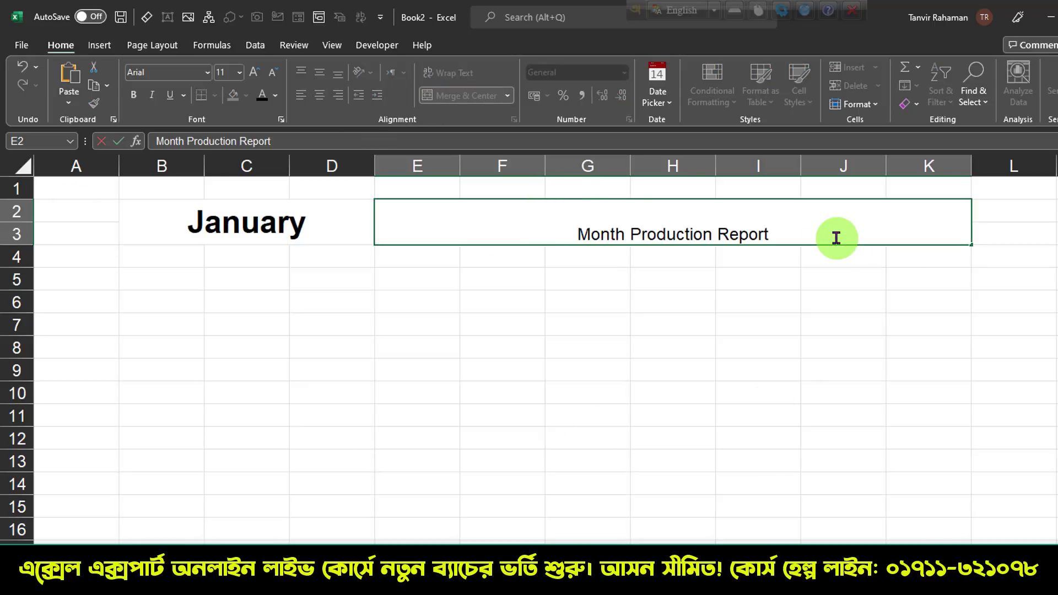
{"action": "left_click", "coordinate": [752, 249]}
{"action": "left_click", "coordinate": [610, 220]}
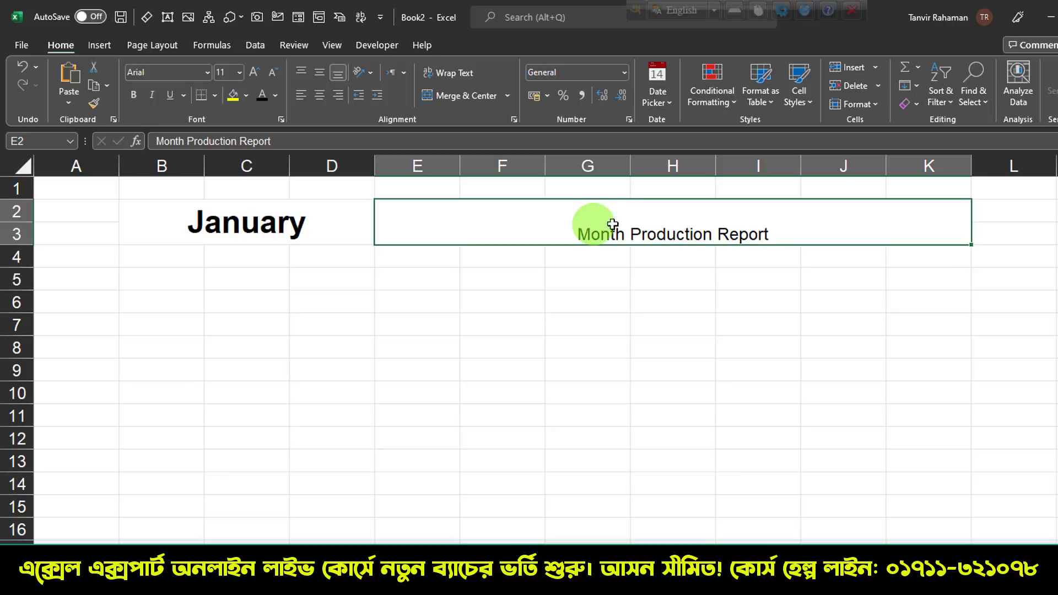
{"action": "left_click", "coordinate": [267, 225]}
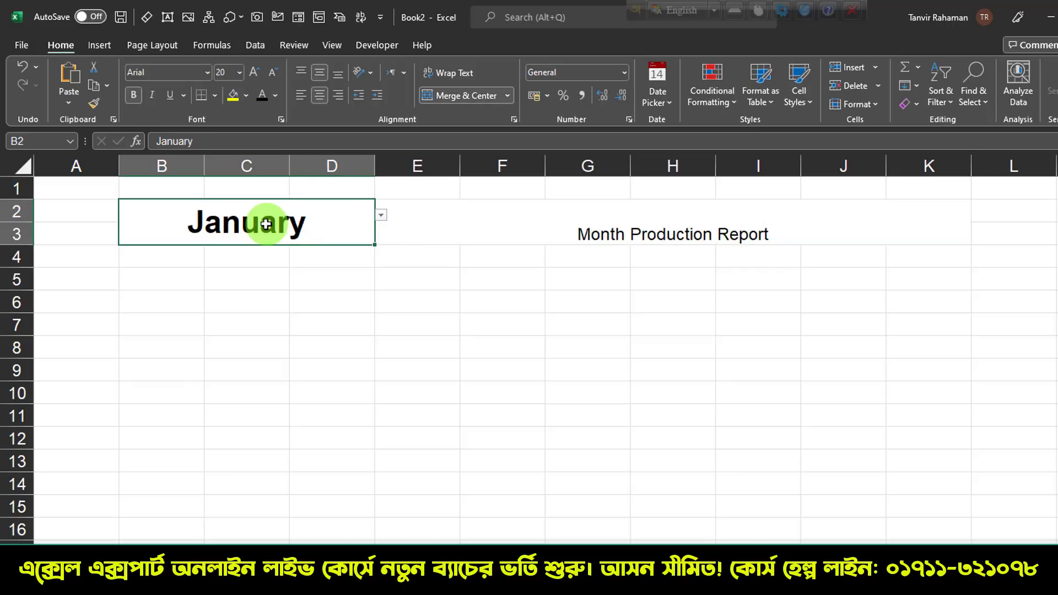
{"action": "left_click", "coordinate": [609, 225]}
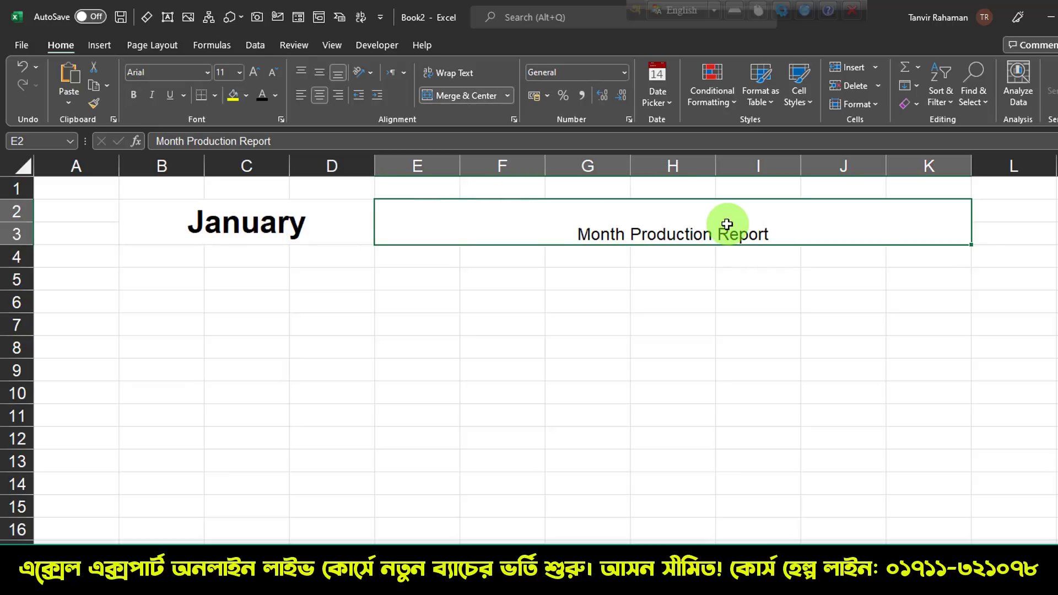
{"action": "left_click", "coordinate": [304, 223]}
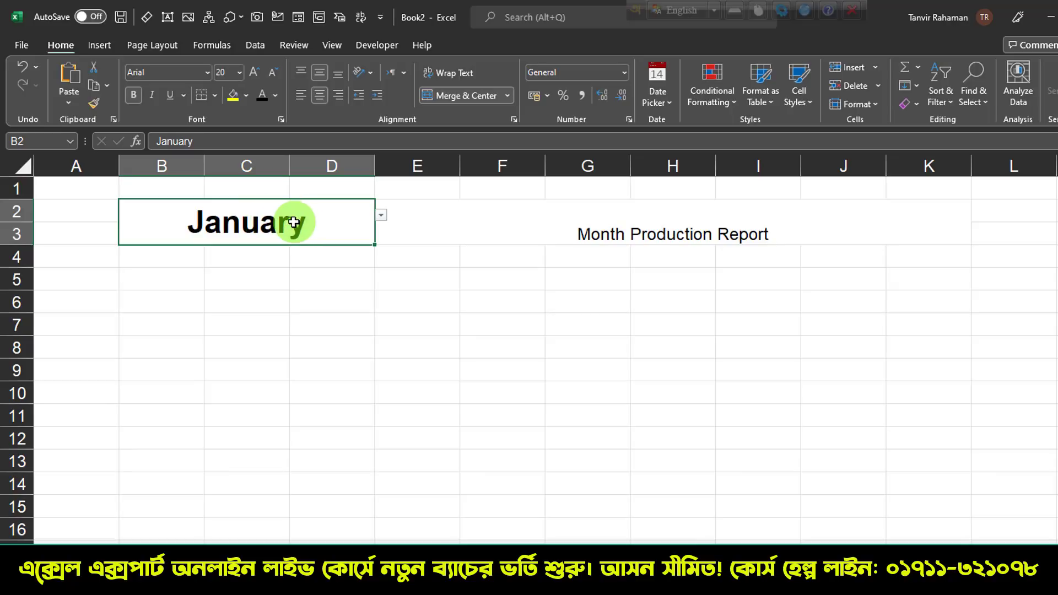
{"action": "left_click", "coordinate": [645, 220]}
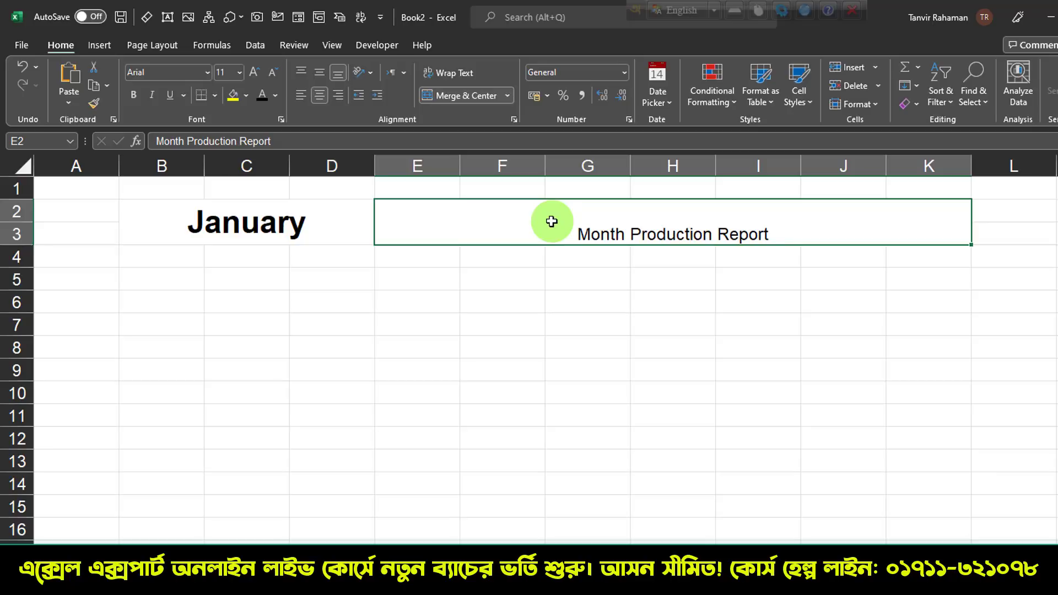
{"action": "left_click", "coordinate": [219, 221]}
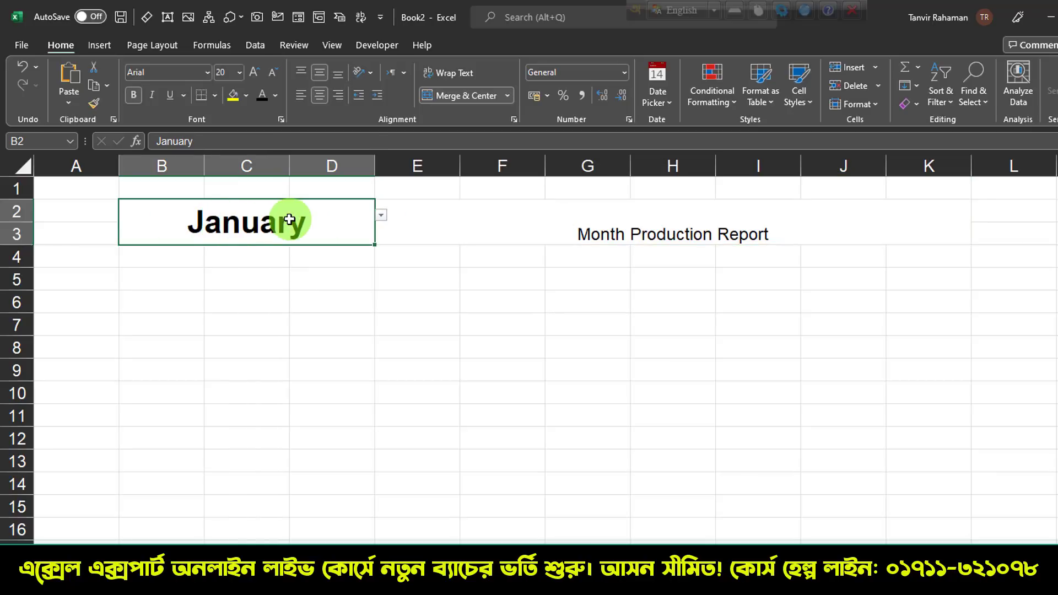
{"action": "left_click", "coordinate": [619, 220]}
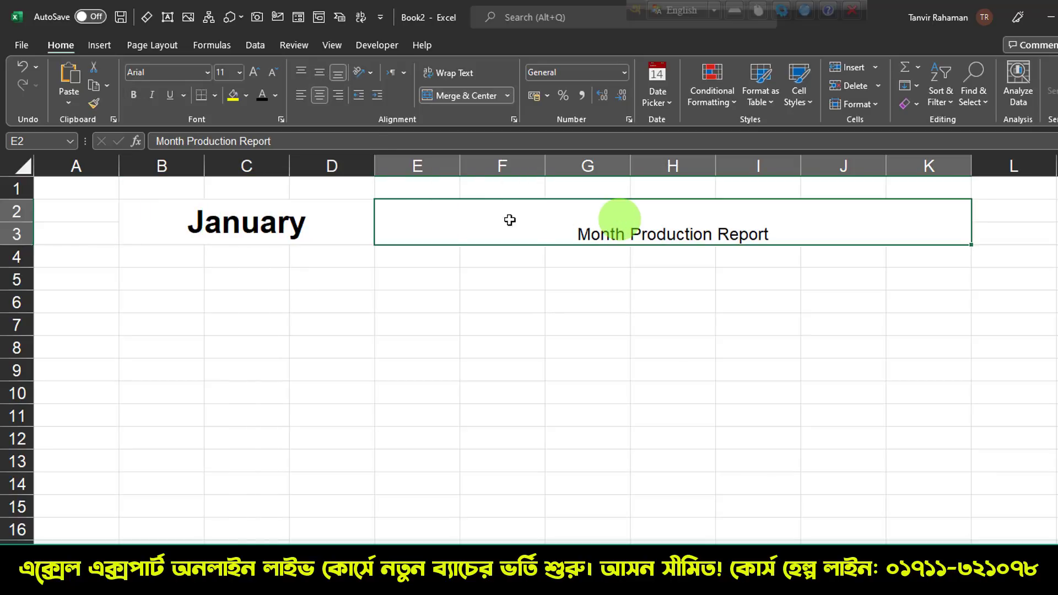
Step: Copy the January cell's formatting onto the Month Production Report title with Format Painter and merge and center E2:K3 again
{"action": "left_click", "coordinate": [235, 221]}
{"action": "left_click", "coordinate": [236, 221]}
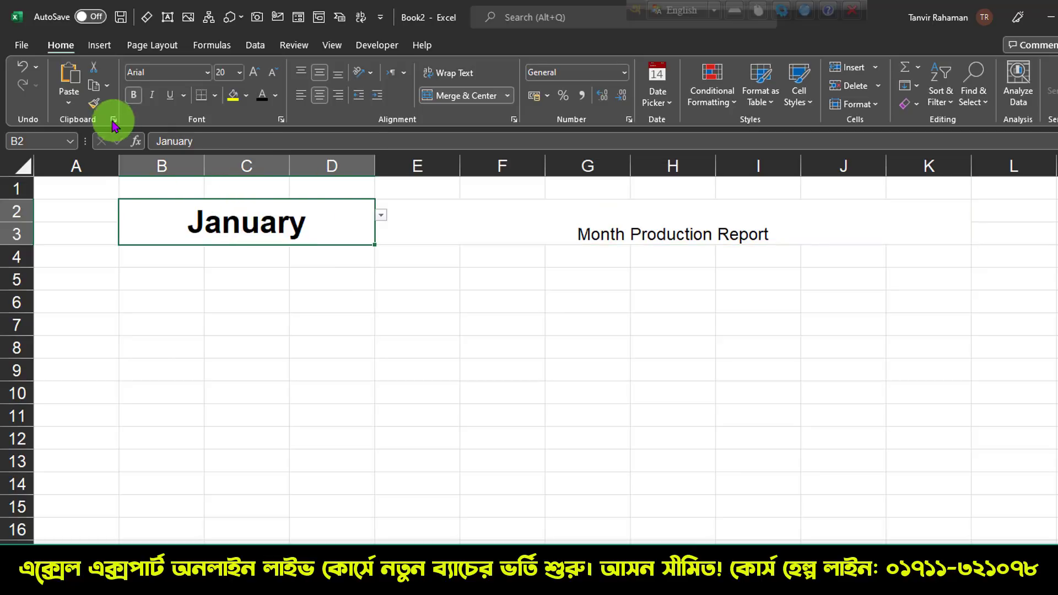
{"action": "left_click", "coordinate": [94, 105]}
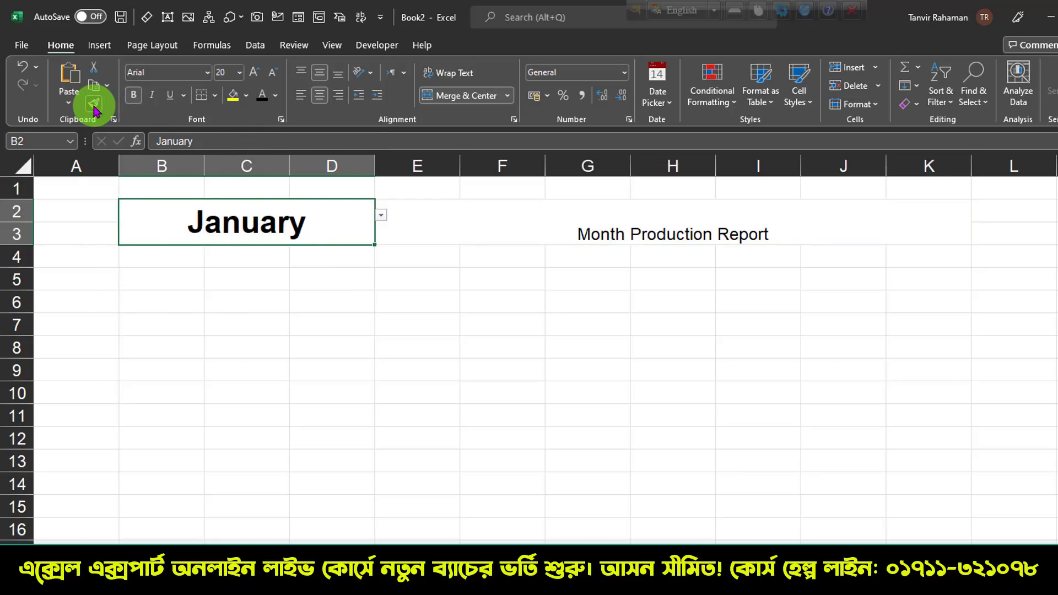
{"action": "left_click", "coordinate": [474, 215]}
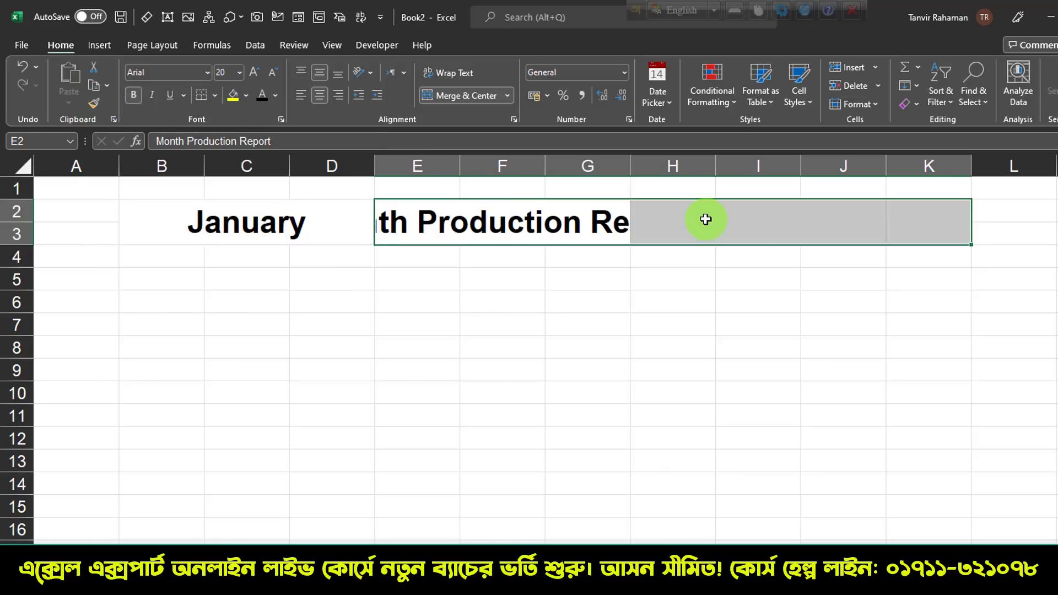
{"action": "left_click_drag", "start_coordinate": [414, 220], "coordinate": [905, 219]}
{"action": "left_click", "coordinate": [470, 97]}
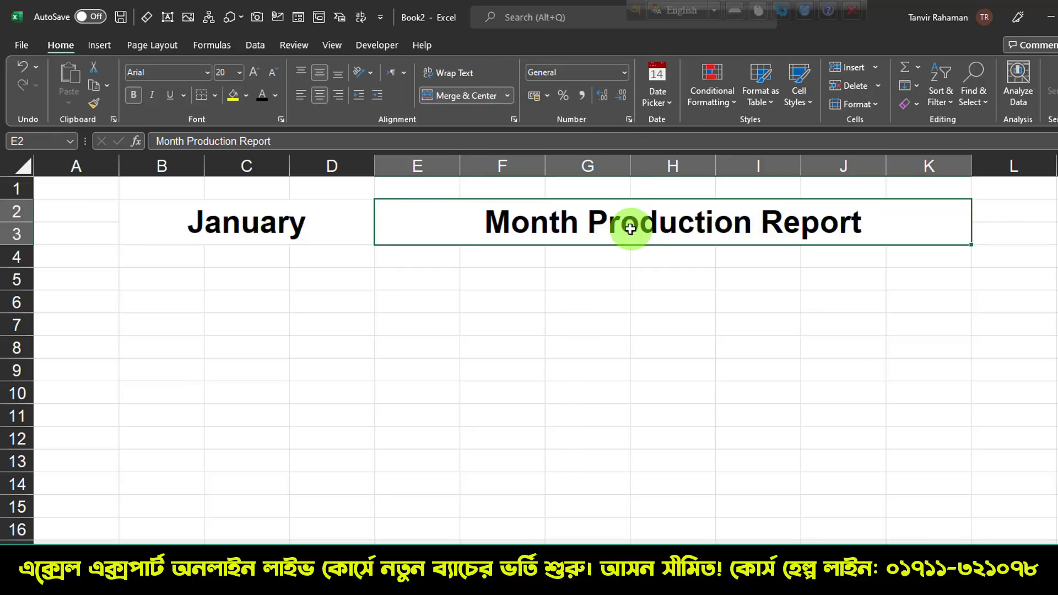
Step: Left-align the Month Production Report title and right-align the January cell so the two read as one heading
{"action": "left_click", "coordinate": [301, 97]}
{"action": "left_click", "coordinate": [317, 222]}
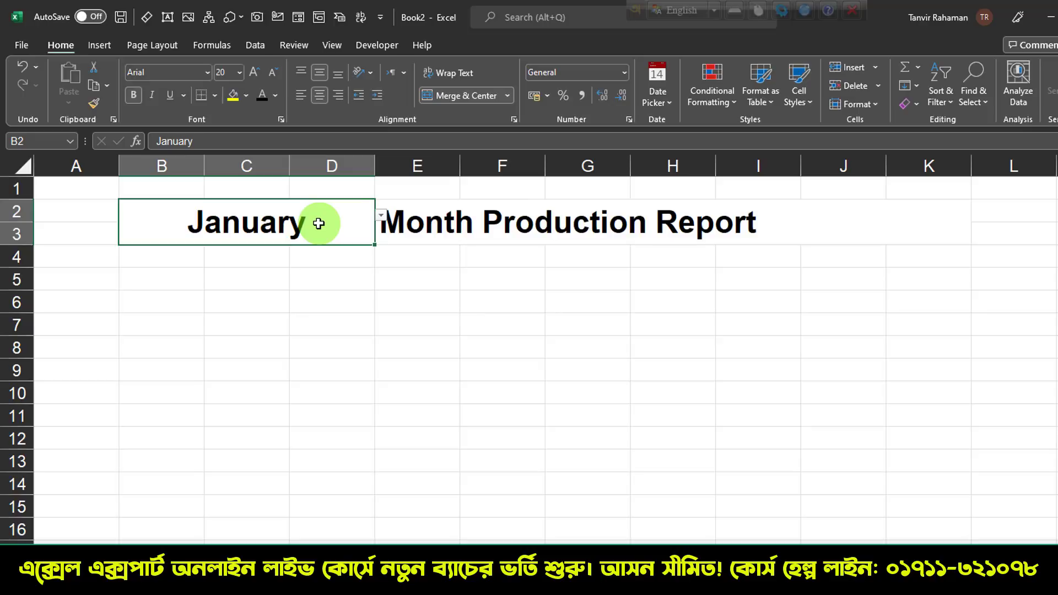
{"action": "left_click", "coordinate": [339, 101]}
{"action": "left_click", "coordinate": [487, 328]}
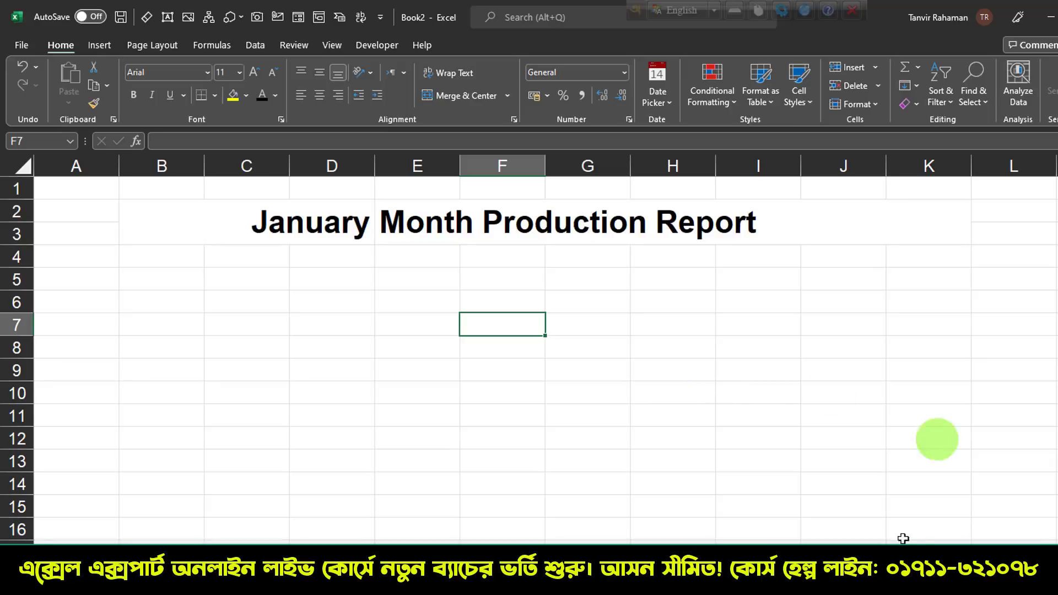
{"action": "scroll", "coordinate": [529, 358], "scroll_direction": "right", "scroll_amount": 6}
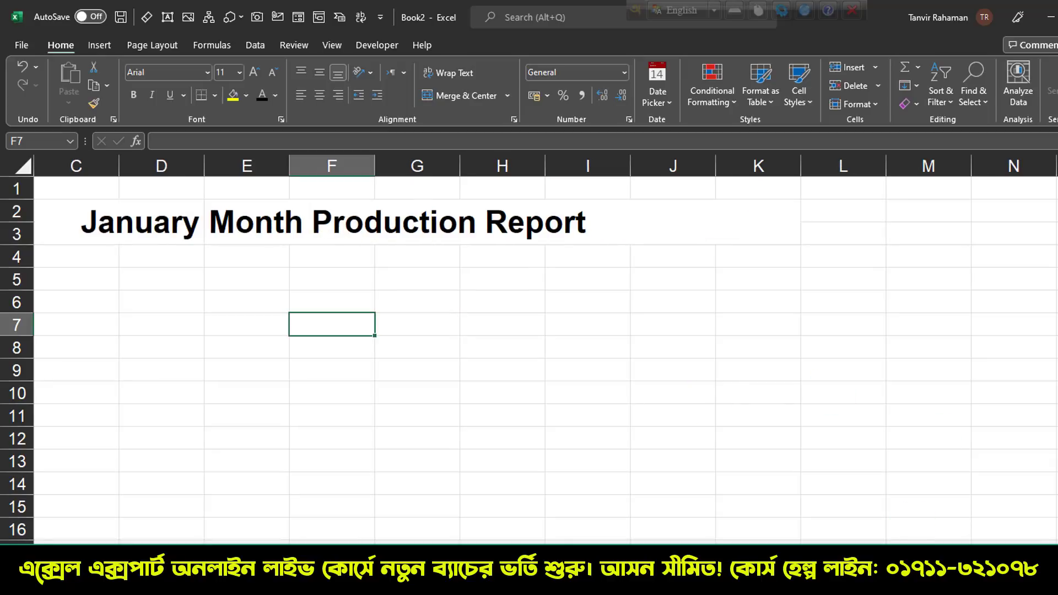
Step: Merge and center the range L2:N3 and enter the formula =DATEVALUE("1"&B2) in it
{"action": "left_click_drag", "start_coordinate": [502, 210], "coordinate": [651, 226]}
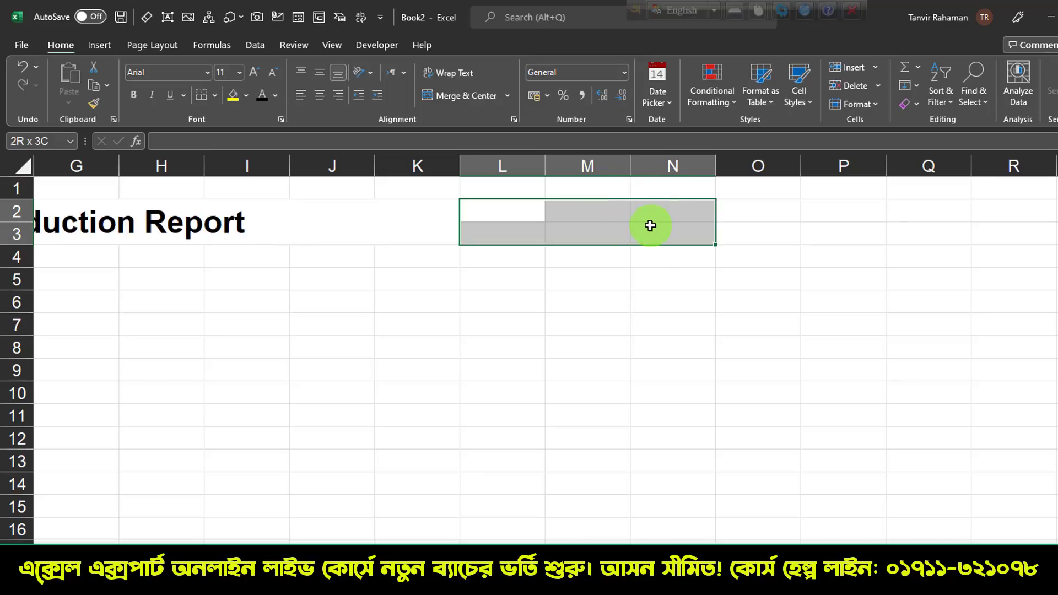
{"action": "left_click_drag", "start_coordinate": [650, 225], "coordinate": [672, 237]}
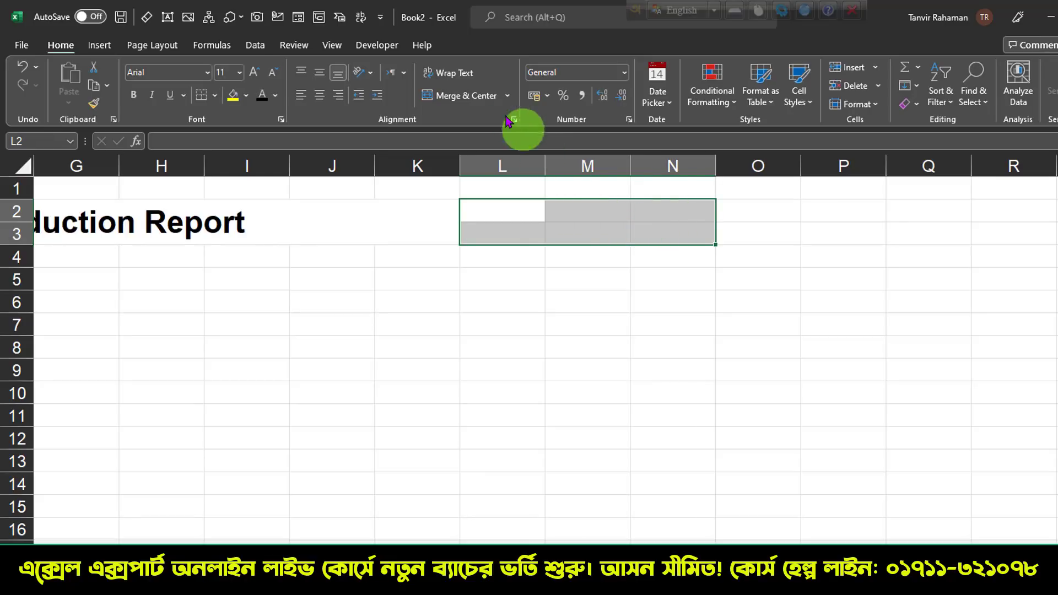
{"action": "left_click", "coordinate": [471, 94]}
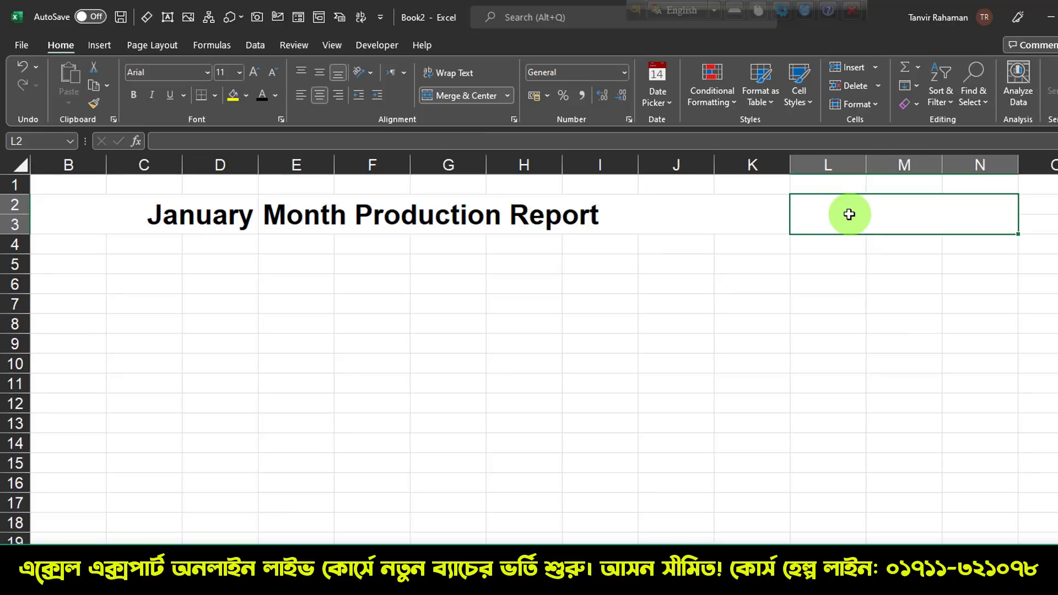
{"action": "type", "text": "="}
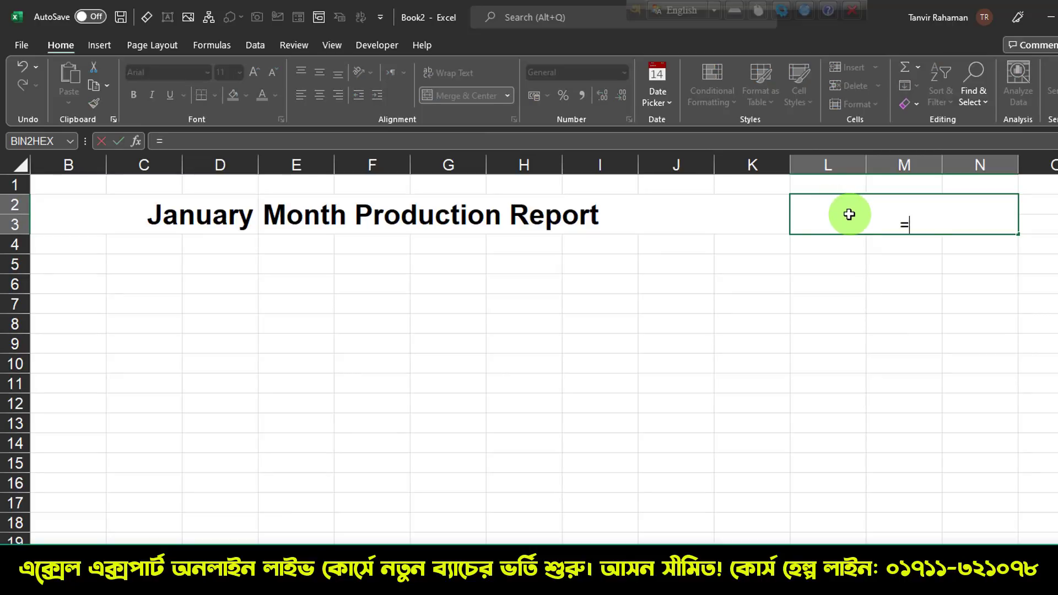
{"action": "type", "text": "date"}
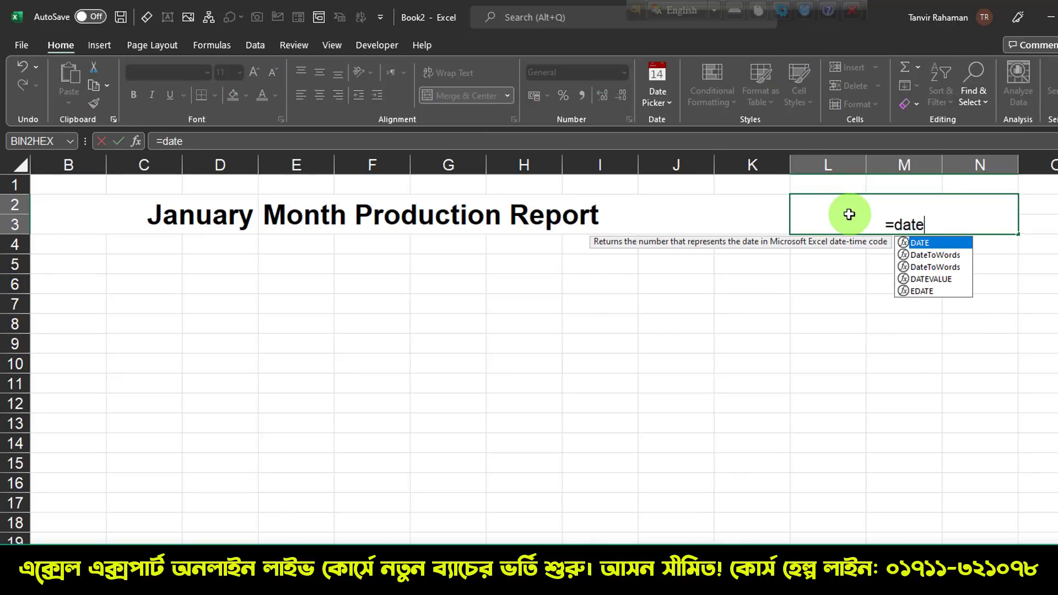
{"action": "double_click", "coordinate": [931, 279]}
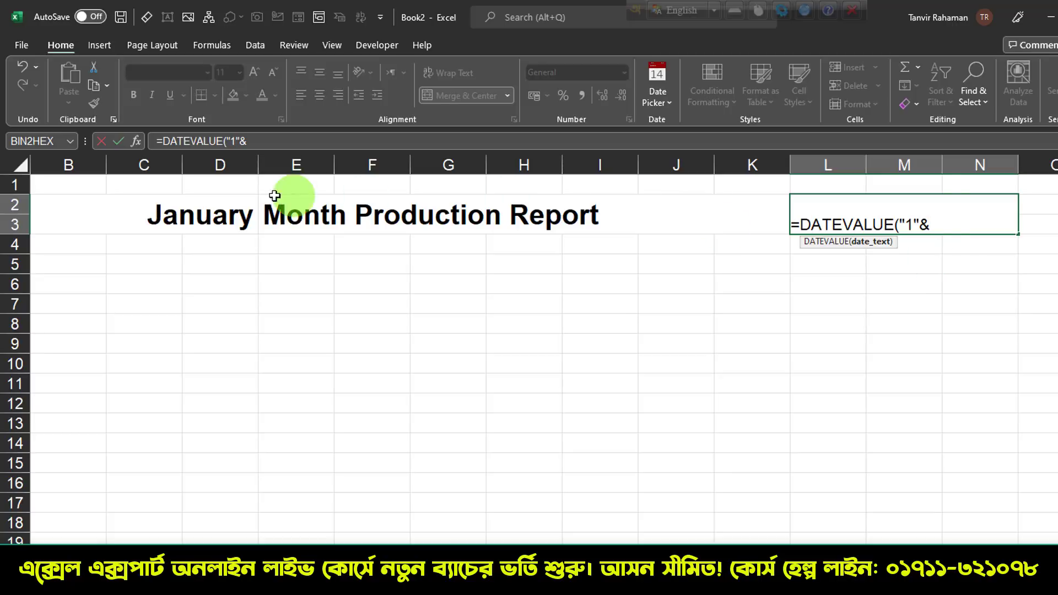
{"action": "left_click", "coordinate": [179, 216]}
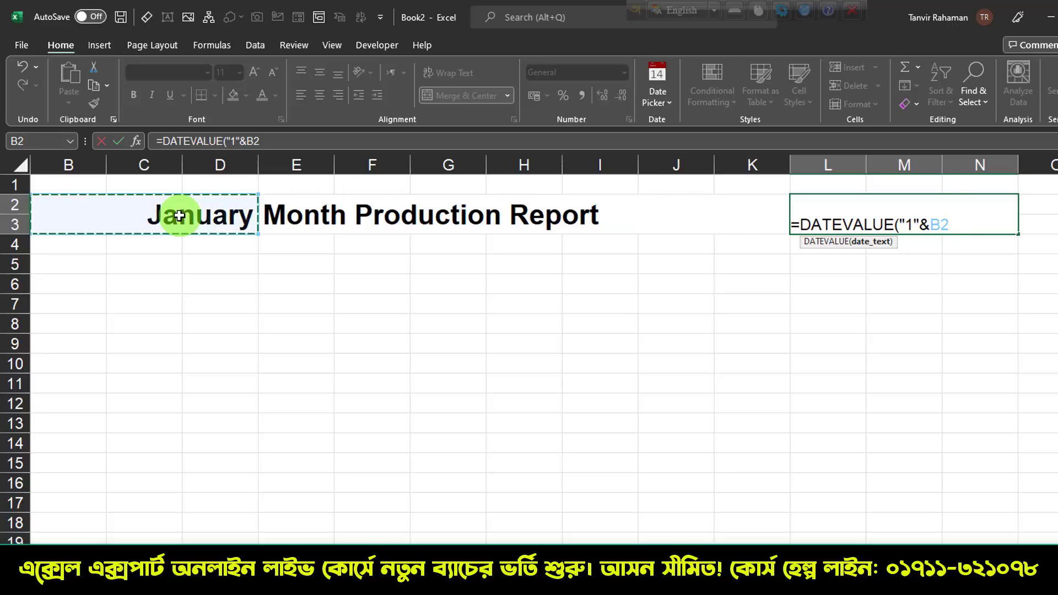
{"action": "key", "text": "Return"}
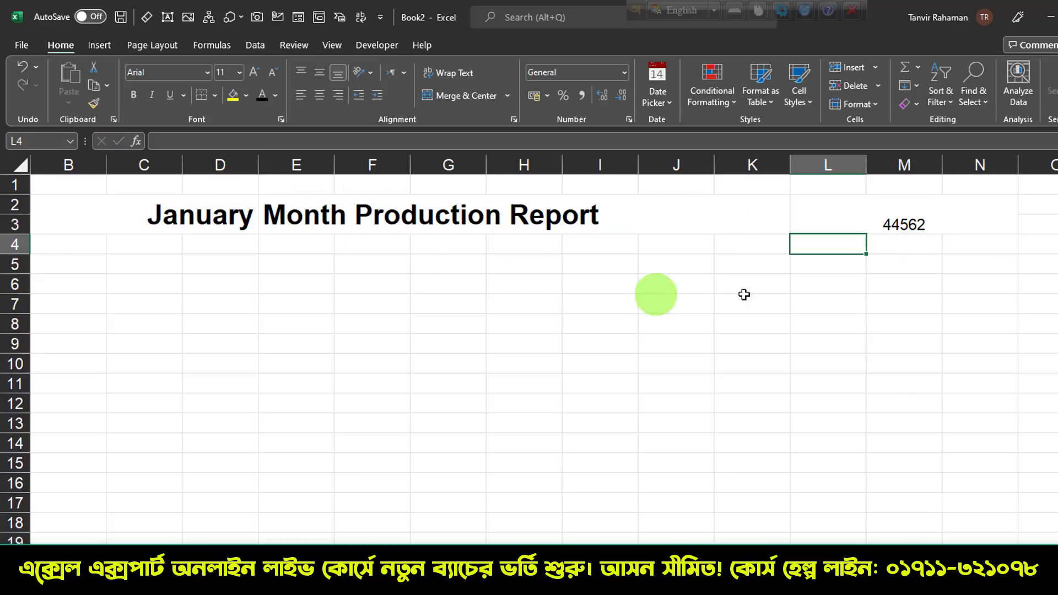
Step: Apply the Short Date number format to the DATEVALUE result in L2
{"action": "left_click", "coordinate": [871, 224]}
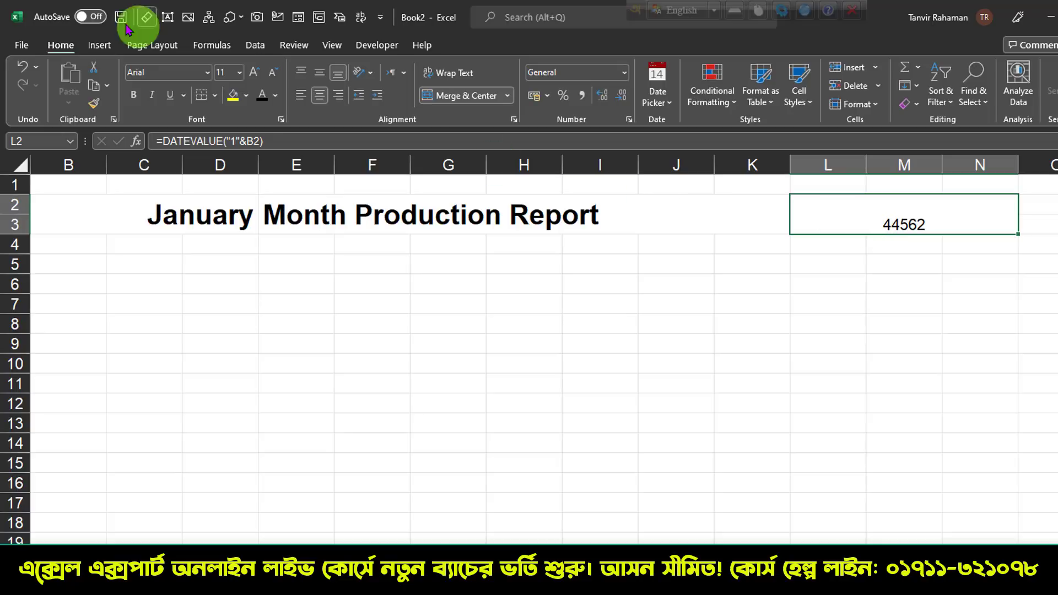
{"action": "left_click", "coordinate": [623, 75]}
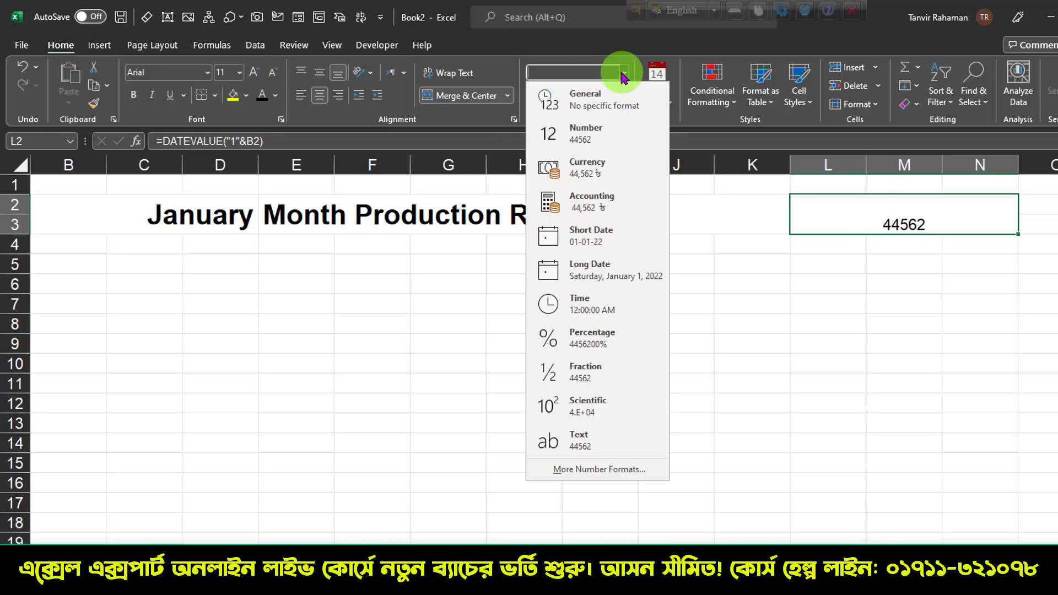
{"action": "left_click", "coordinate": [595, 249]}
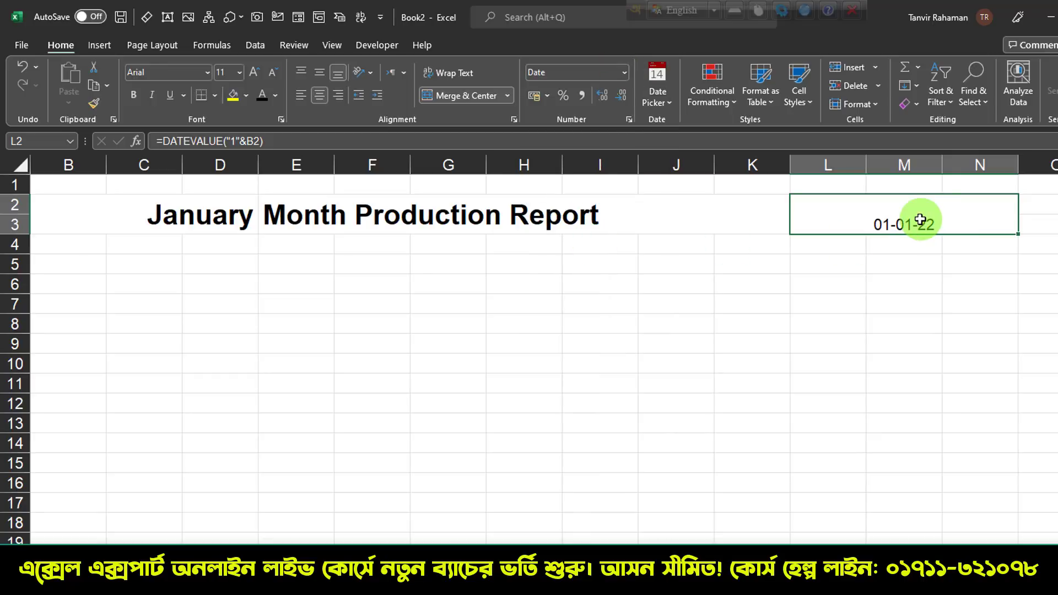
Step: Copy the January cell's formatting onto the merged date cell L2 with Format Painter
{"action": "left_click", "coordinate": [206, 213]}
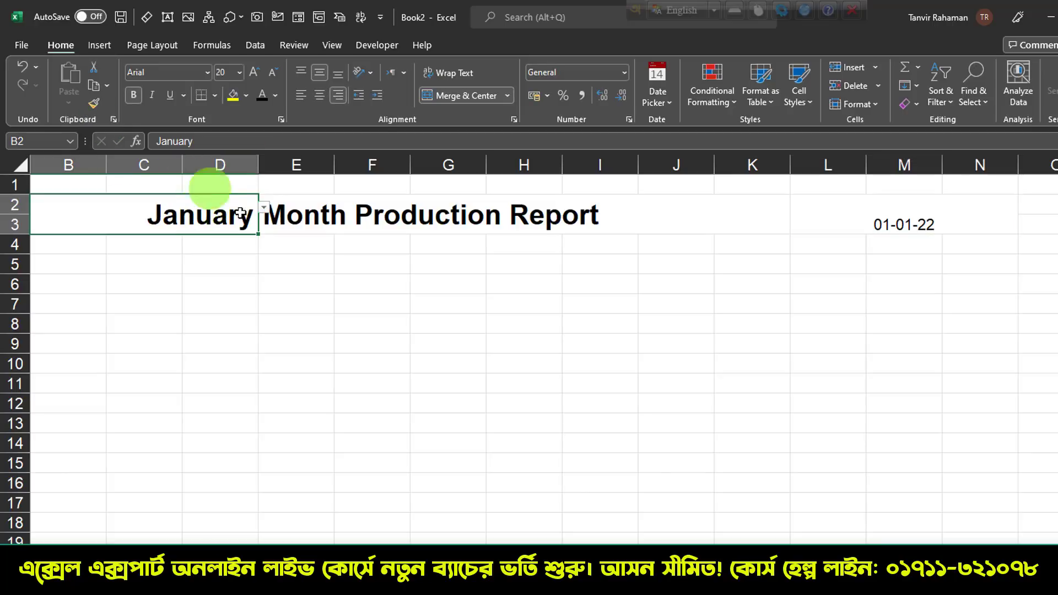
{"action": "left_click", "coordinate": [96, 105]}
{"action": "left_click", "coordinate": [888, 208]}
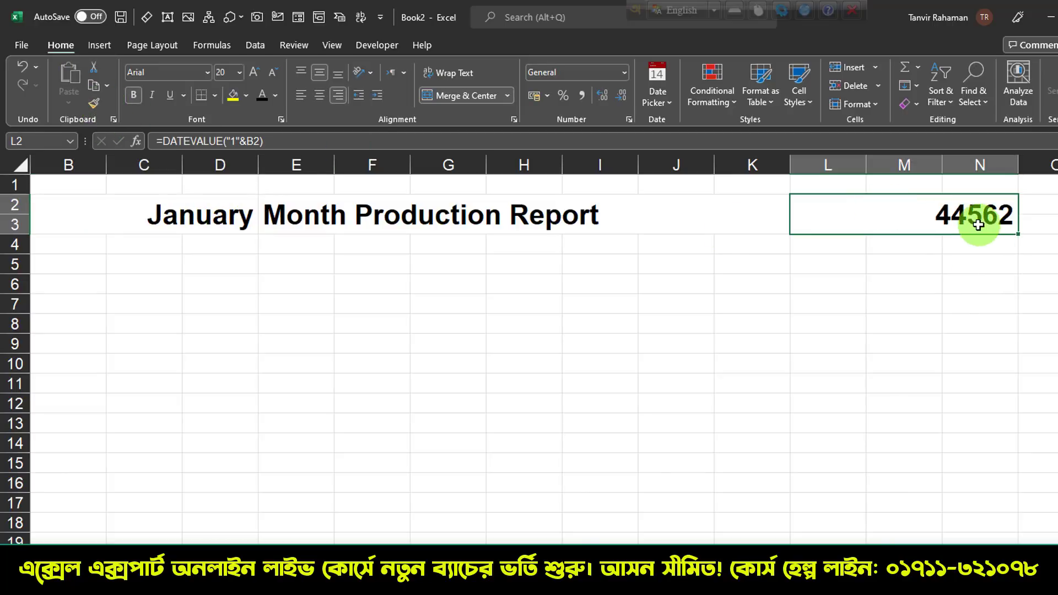
Step: Format the date in L2 as Short Date and center it horizontally
{"action": "left_click", "coordinate": [624, 75]}
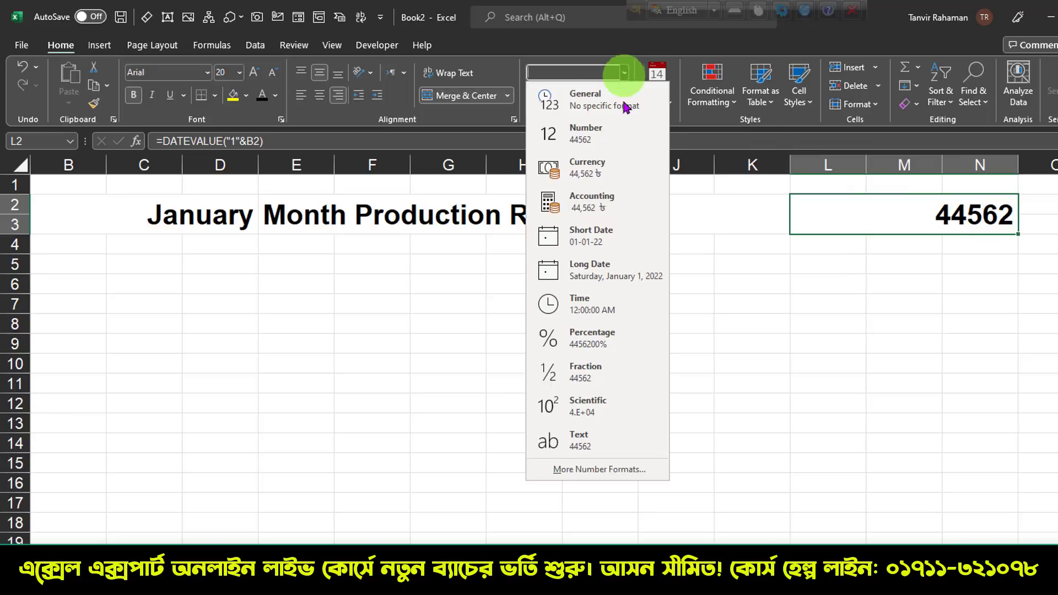
{"action": "left_click", "coordinate": [617, 231]}
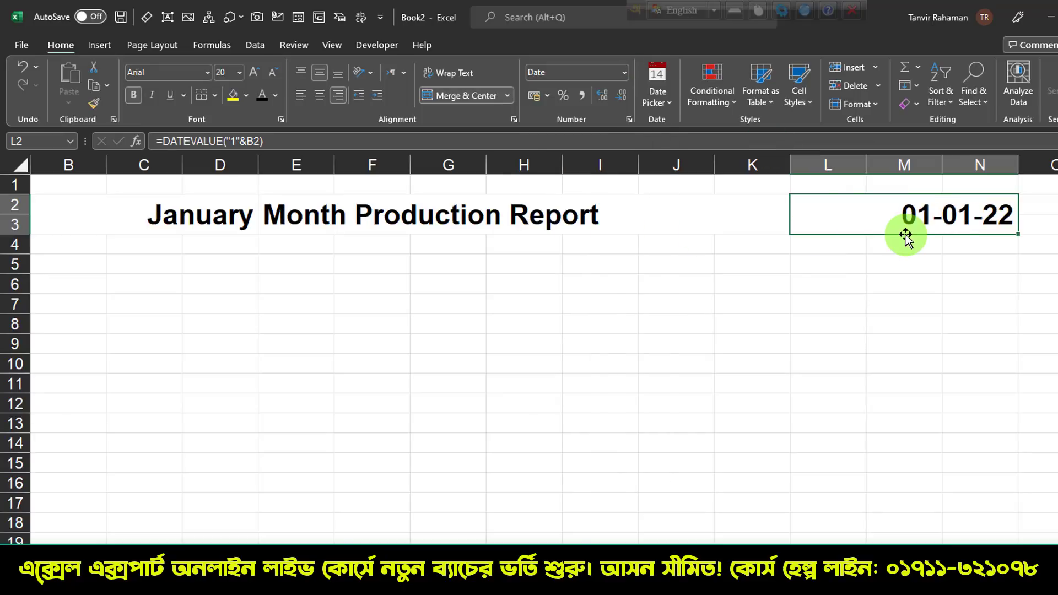
{"action": "left_click", "coordinate": [318, 97]}
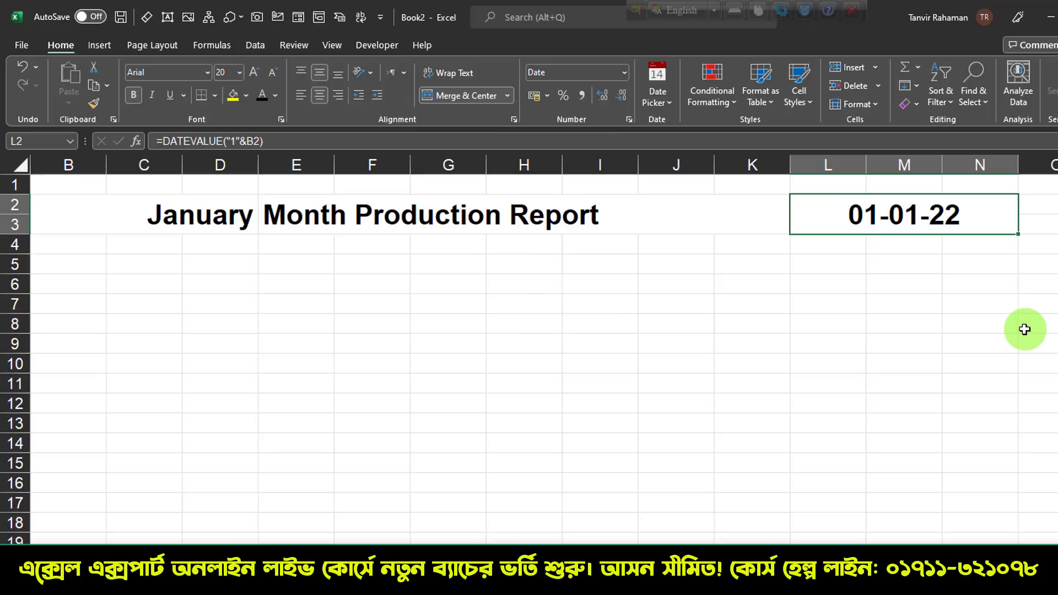
Step: Merge and center cells O2:O3 beside the start date and enter "to" in them
{"action": "scroll", "coordinate": [589, 209], "scroll_direction": "right", "scroll_amount": 6}
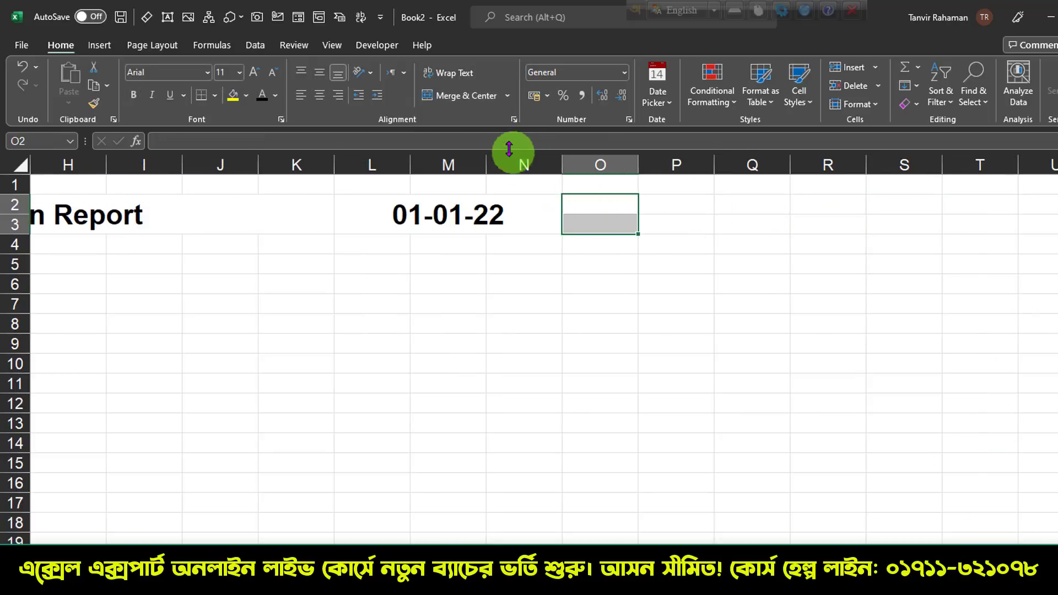
{"action": "left_click", "coordinate": [467, 95]}
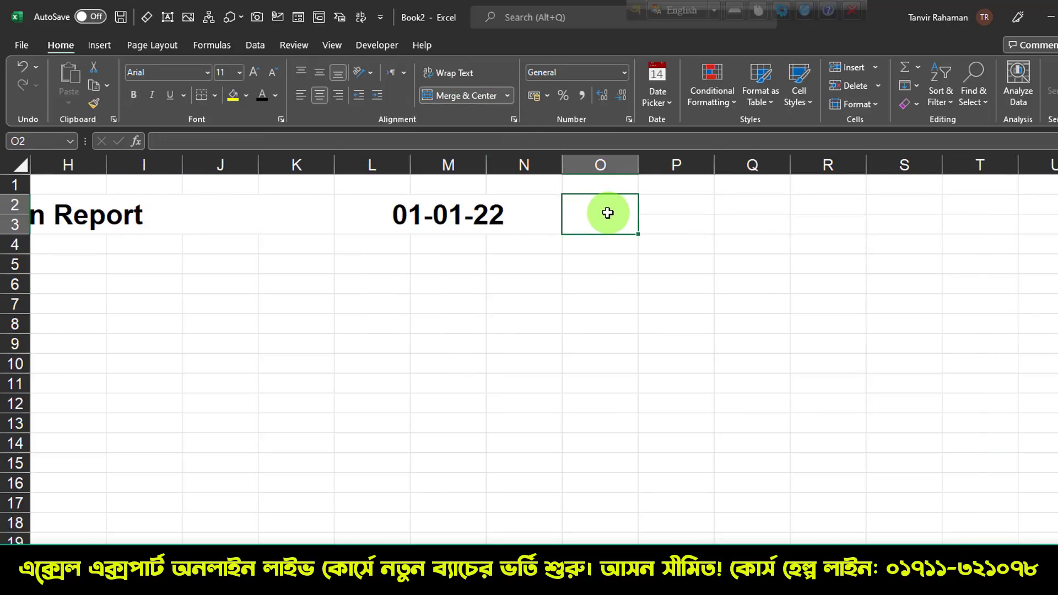
{"action": "type", "text": "to"}
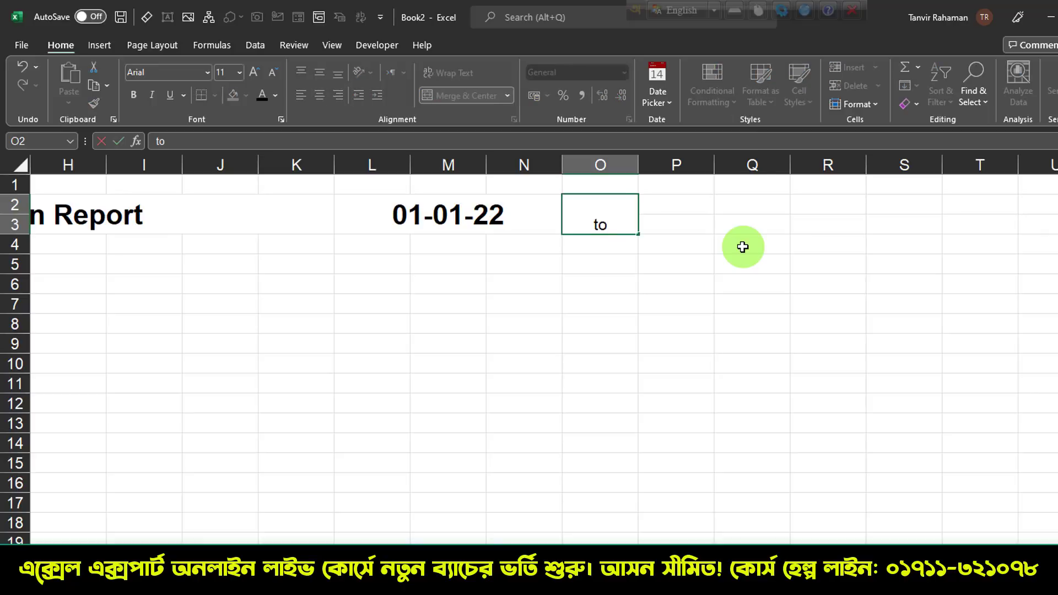
{"action": "left_click", "coordinate": [728, 229]}
Step: Merge and center the range P2:R3 for the end date
{"action": "left_click_drag", "start_coordinate": [696, 203], "coordinate": [804, 225]}
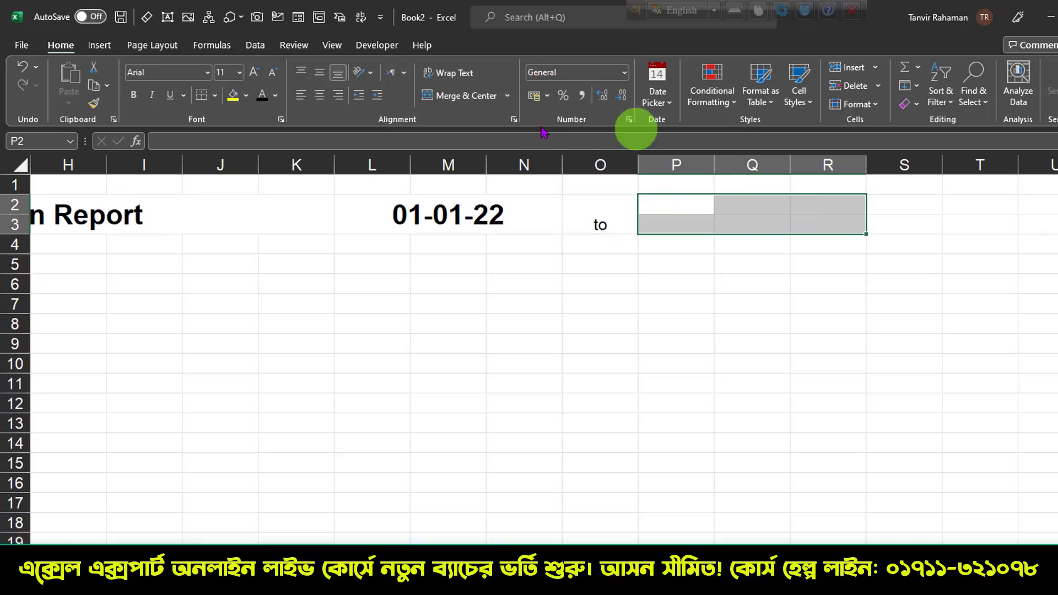
{"action": "left_click", "coordinate": [466, 95]}
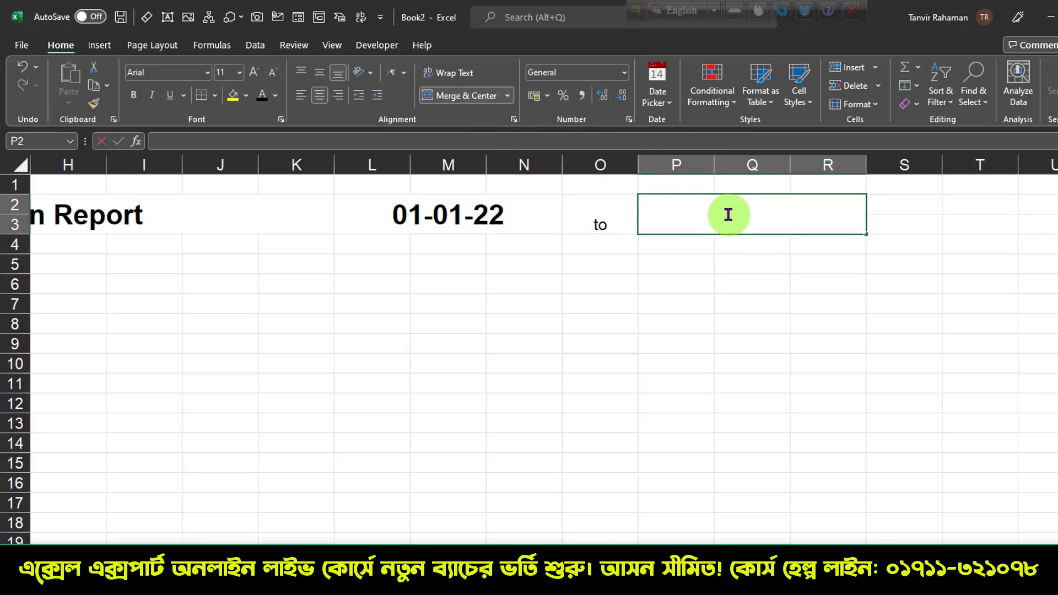
{"action": "double_click", "coordinate": [728, 214]}
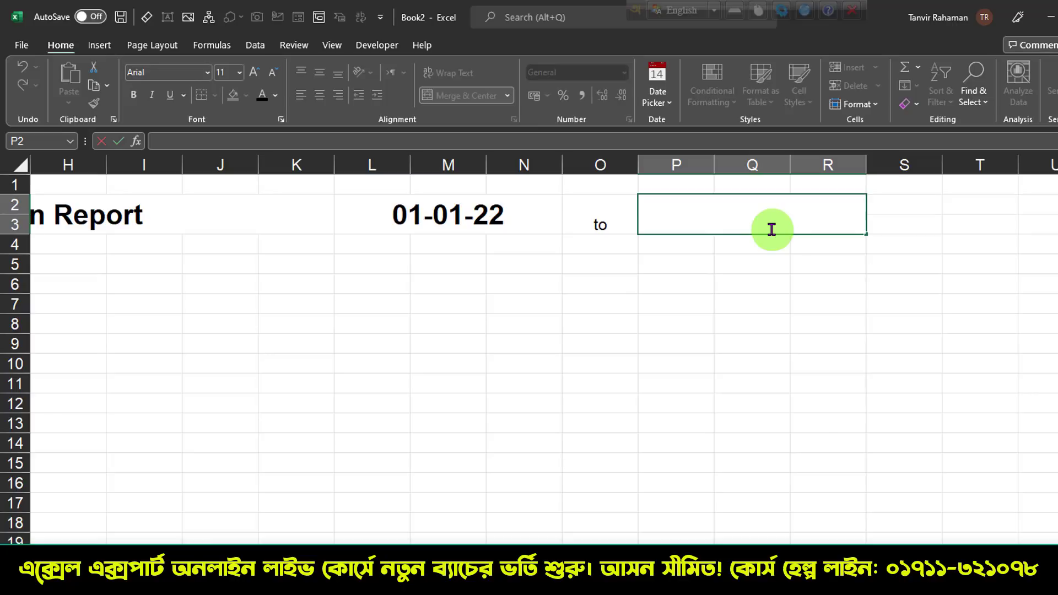
{"action": "key", "text": "Escape"}
Step: Enter the formula =EOMONTH(L2,0) in the merged cell P2 to get the month's last day
{"action": "type", "text": "="}
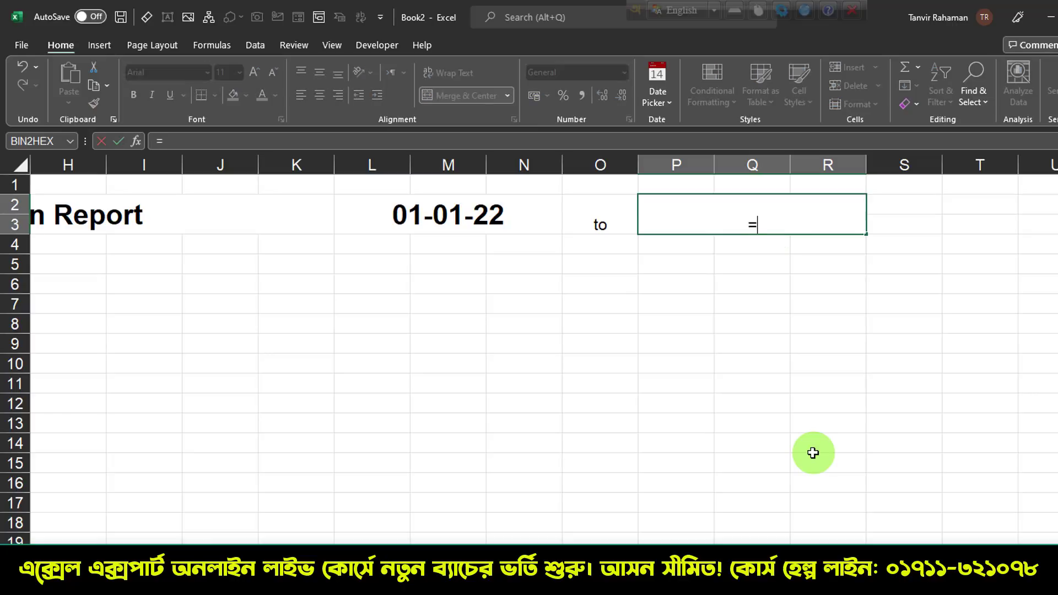
{"action": "type", "text": "eom"}
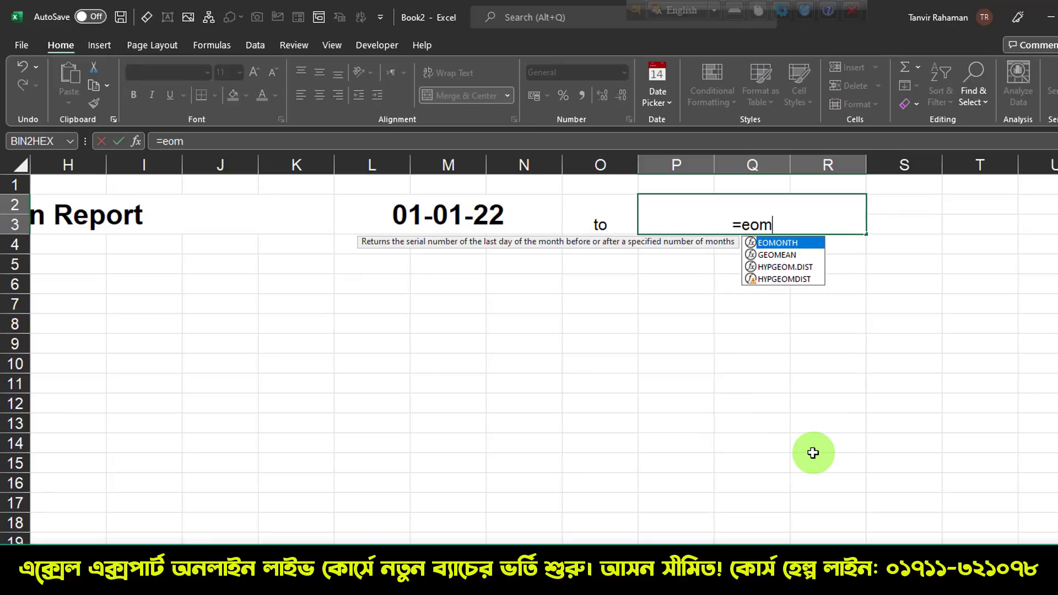
{"action": "double_click", "coordinate": [801, 245]}
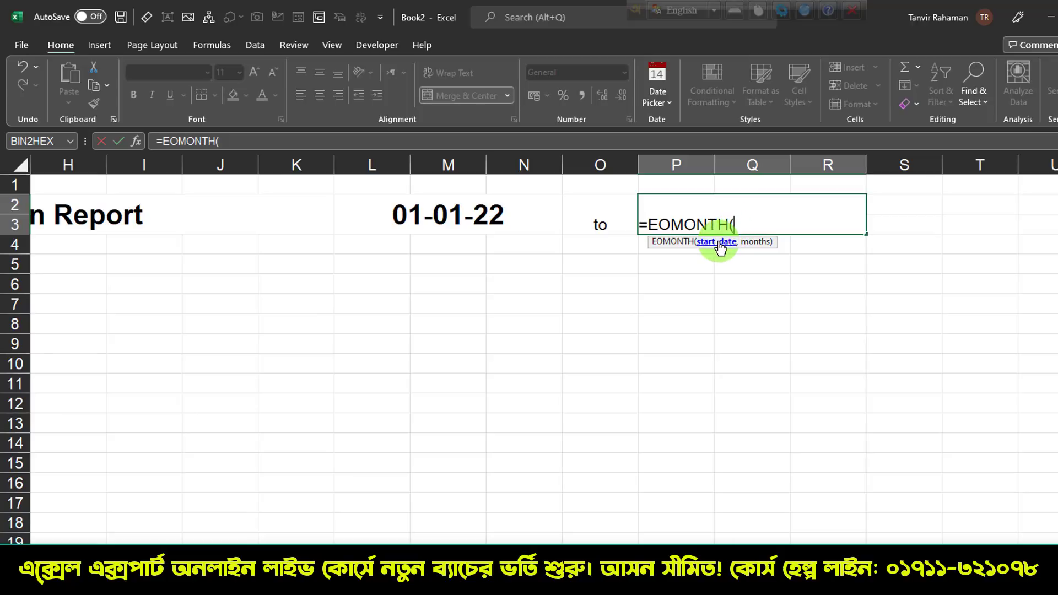
{"action": "left_click", "coordinate": [449, 225]}
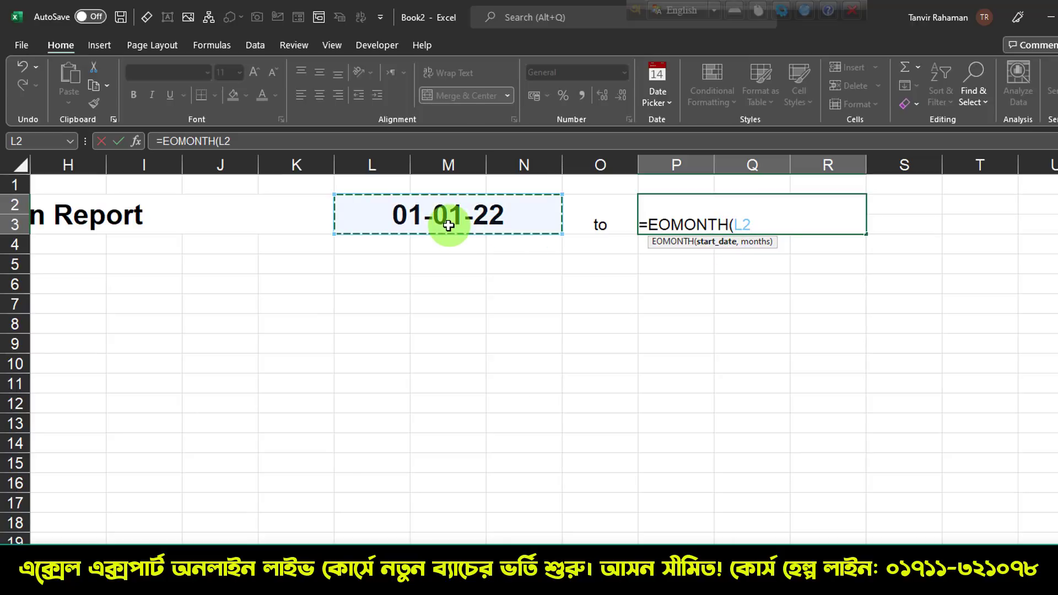
{"action": "type", "text": ","}
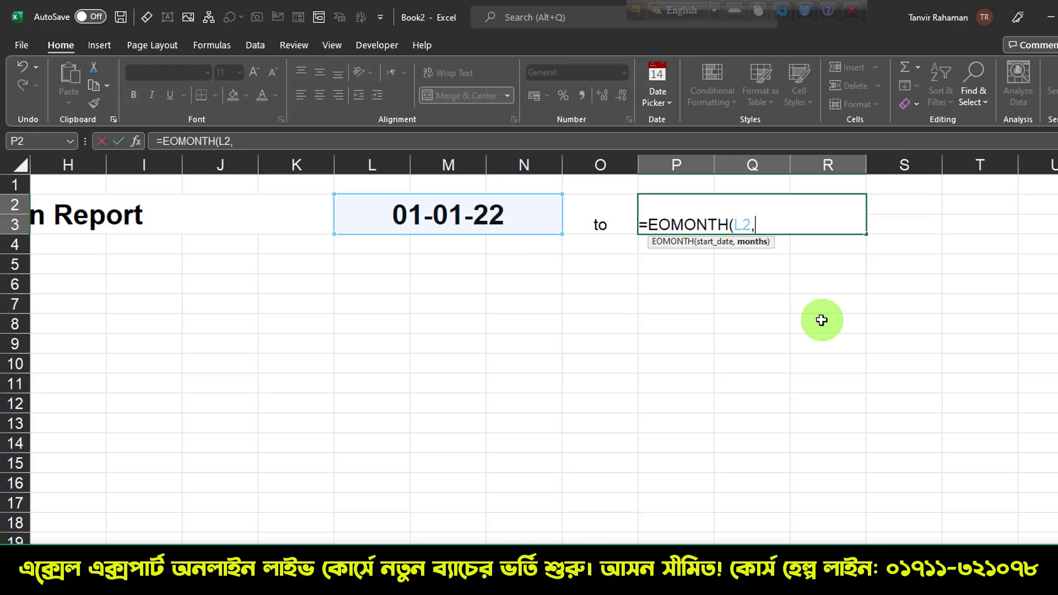
{"action": "type", "text": "0)"}
{"action": "key", "text": "Return"}
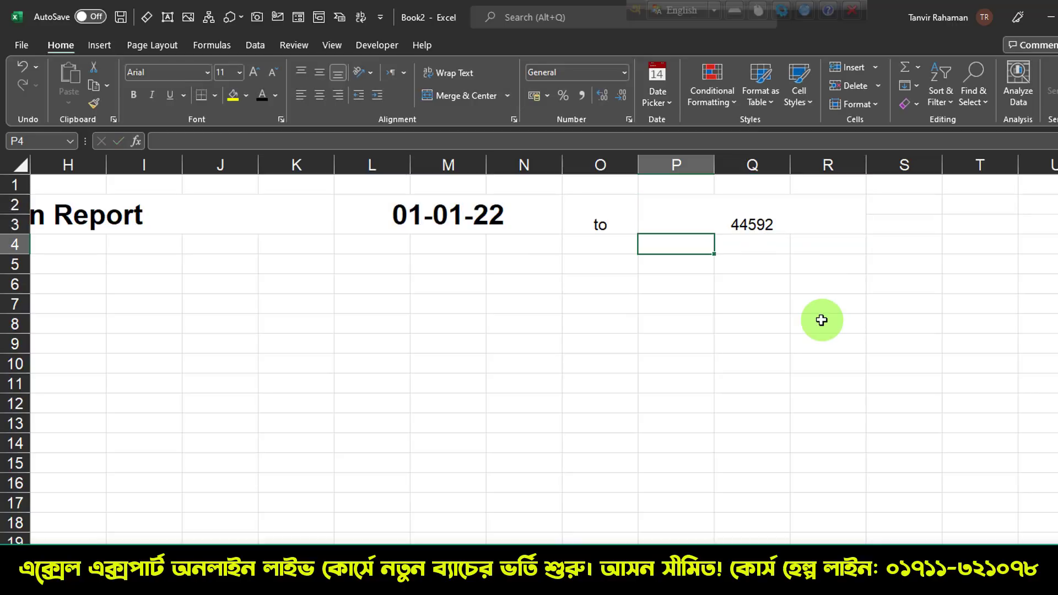
Step: Copy the start date's formatting onto the end date cell P2 with Format Painter
{"action": "left_click", "coordinate": [508, 210]}
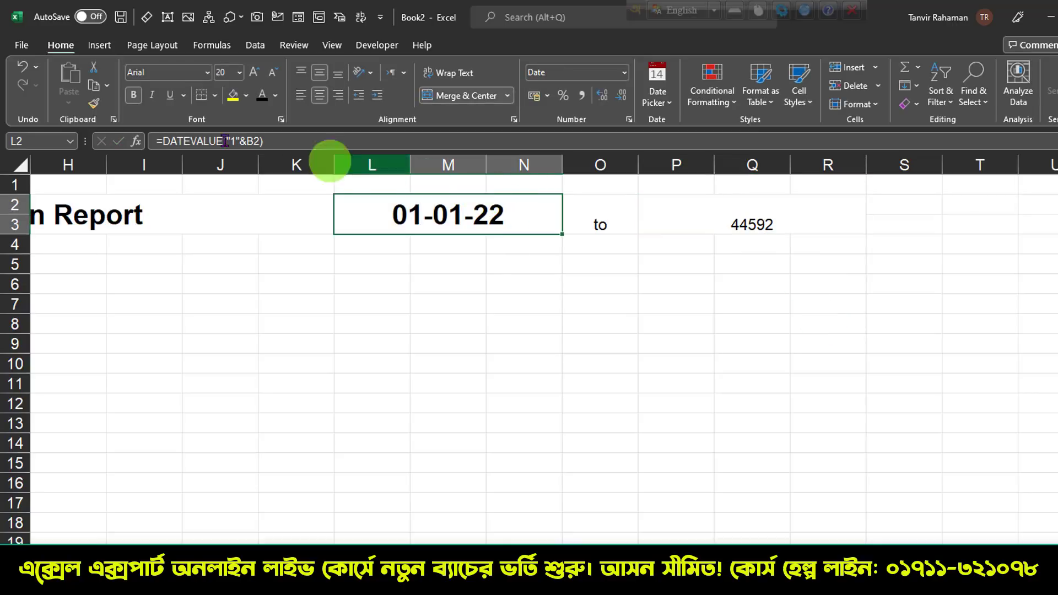
{"action": "left_click", "coordinate": [94, 103]}
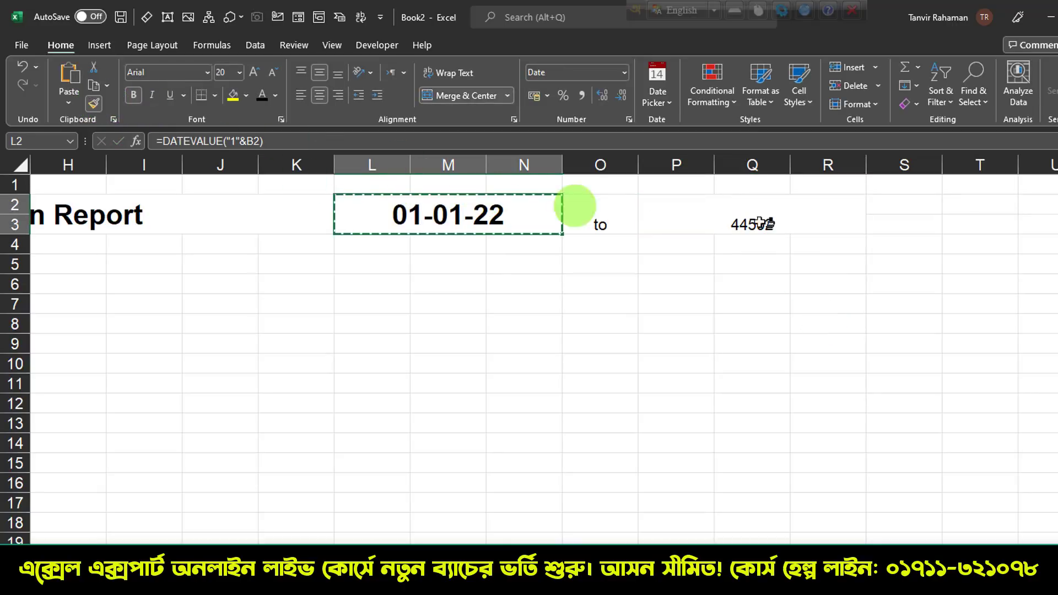
{"action": "left_click", "coordinate": [746, 217]}
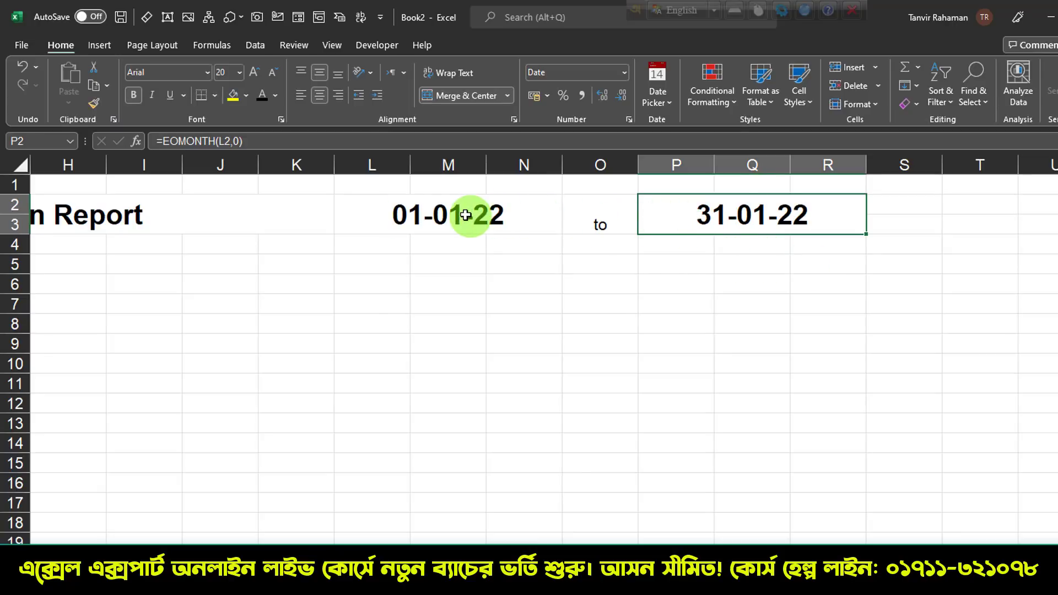
Step: Right-align the start date in L2 and left-align the end date in P2
{"action": "left_click_drag", "start_coordinate": [472, 215], "coordinate": [548, 213]}
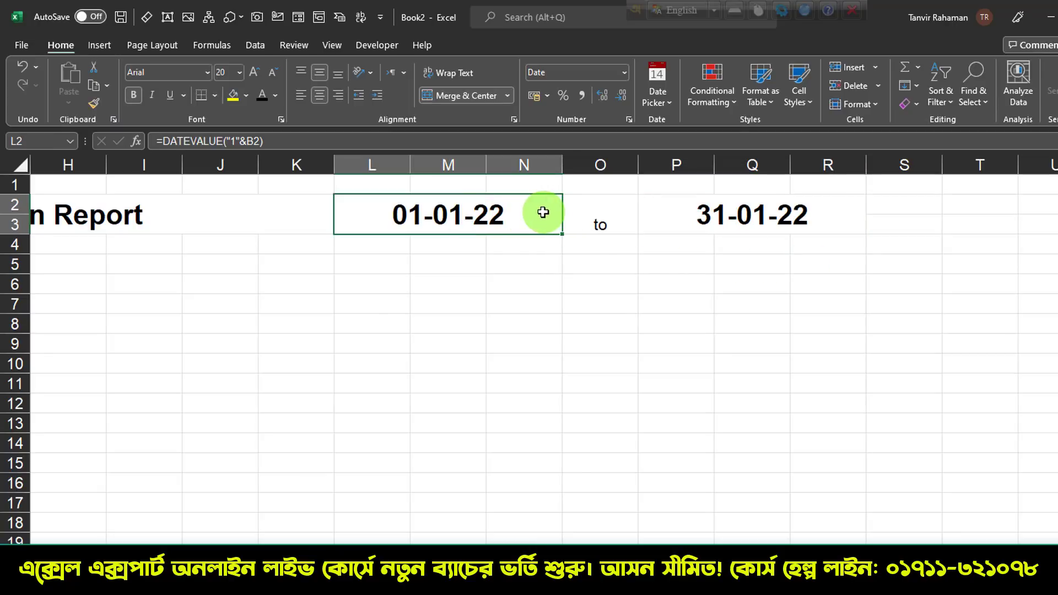
{"action": "left_click", "coordinate": [340, 99]}
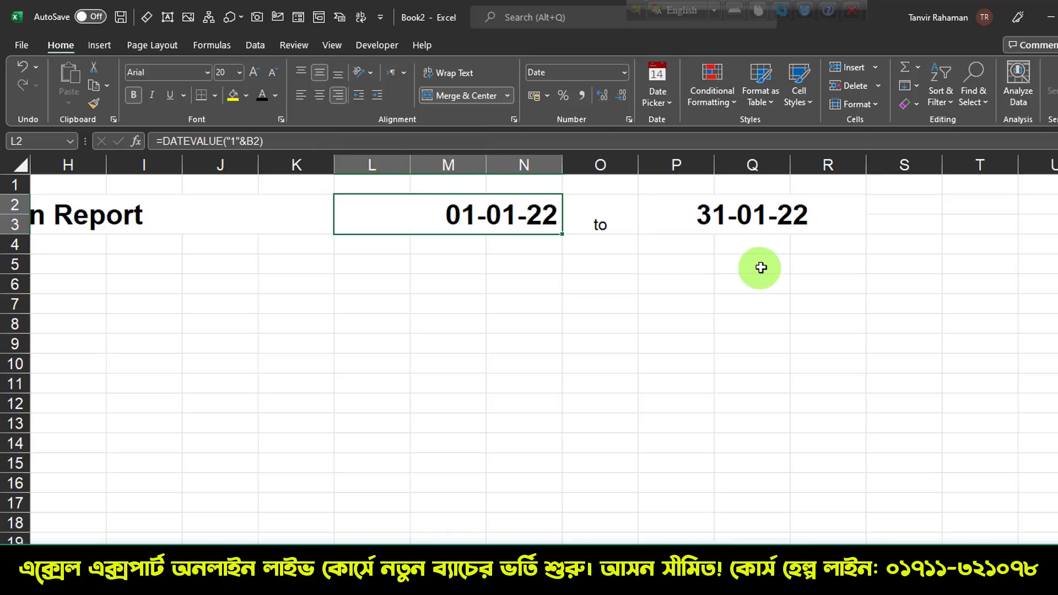
{"action": "left_click", "coordinate": [744, 215]}
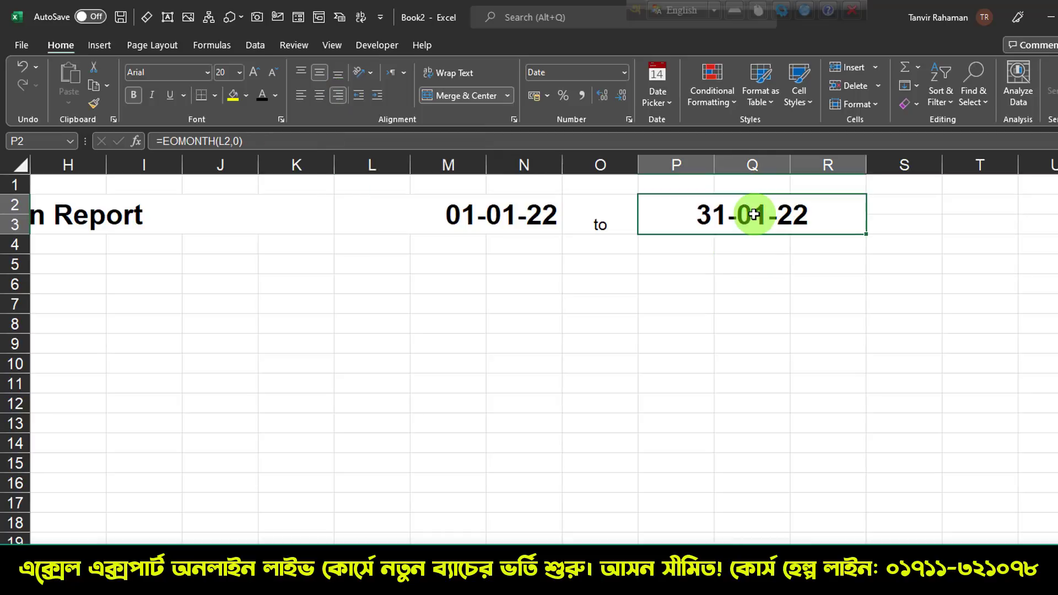
{"action": "left_click", "coordinate": [305, 97]}
Step: Vertically center the word "to" in O2 between the two dates and increase its font by one size
{"action": "left_click", "coordinate": [606, 215]}
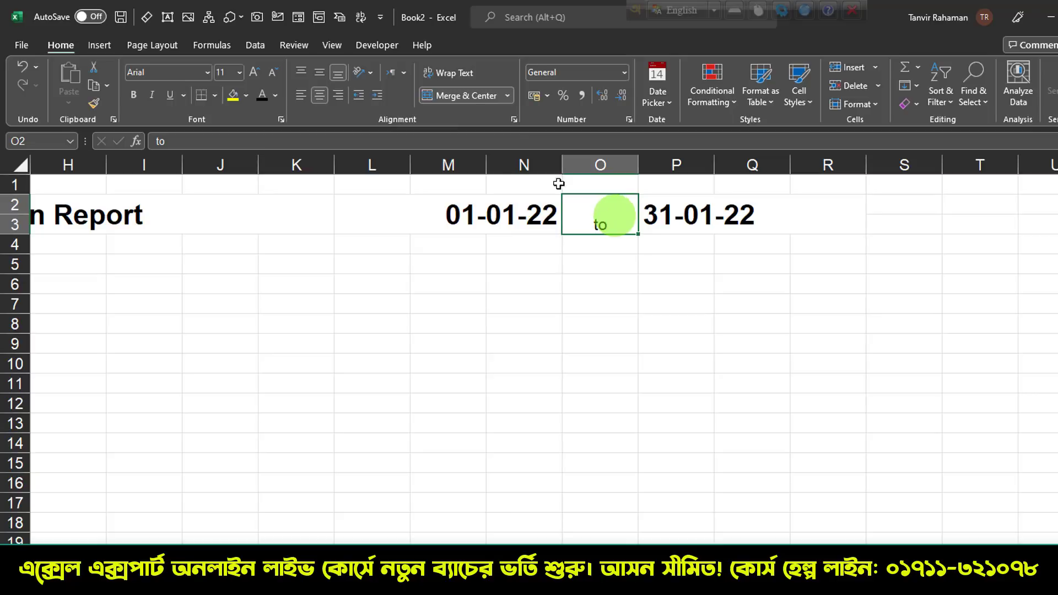
{"action": "left_click", "coordinate": [319, 78]}
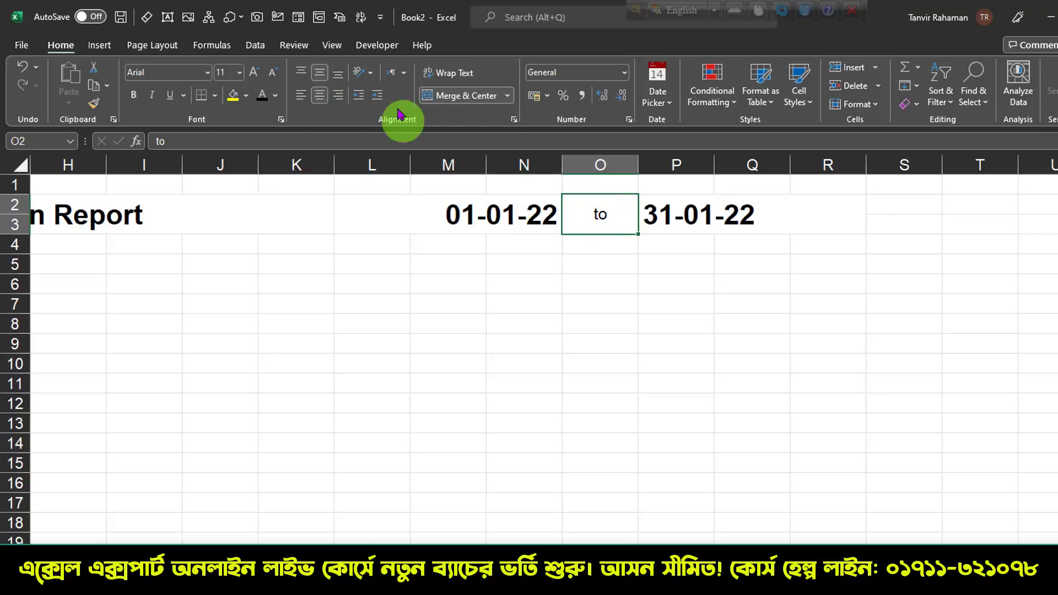
{"action": "left_click", "coordinate": [255, 75]}
{"action": "left_click", "coordinate": [496, 259]}
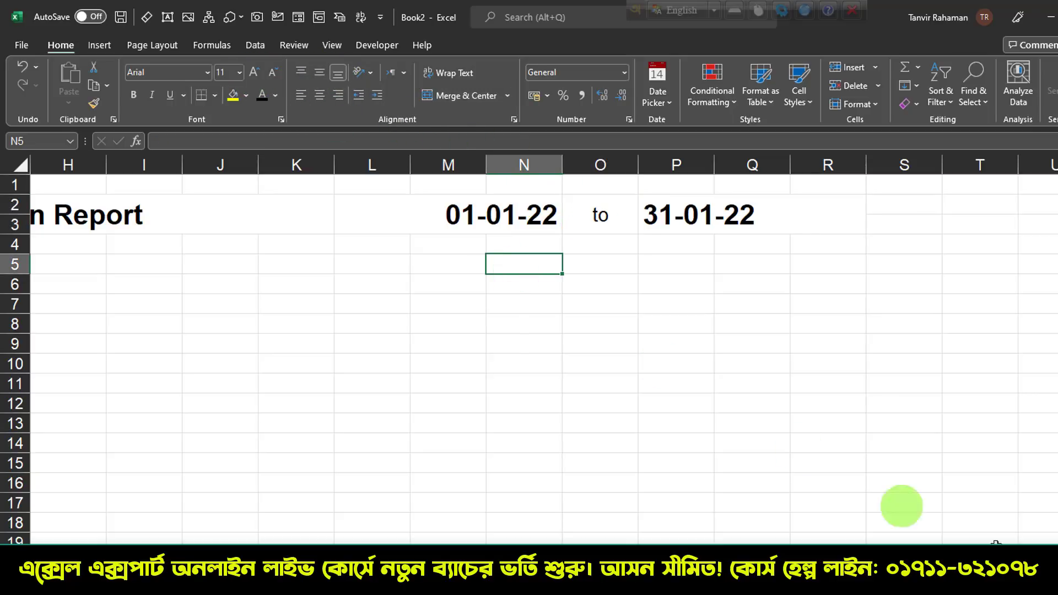
Step: Apply all borders to the report area from B2 down to row 16, spanning the heading and both dates
{"action": "scroll", "coordinate": [400, 287], "scroll_direction": "down", "scroll_amount": 3}
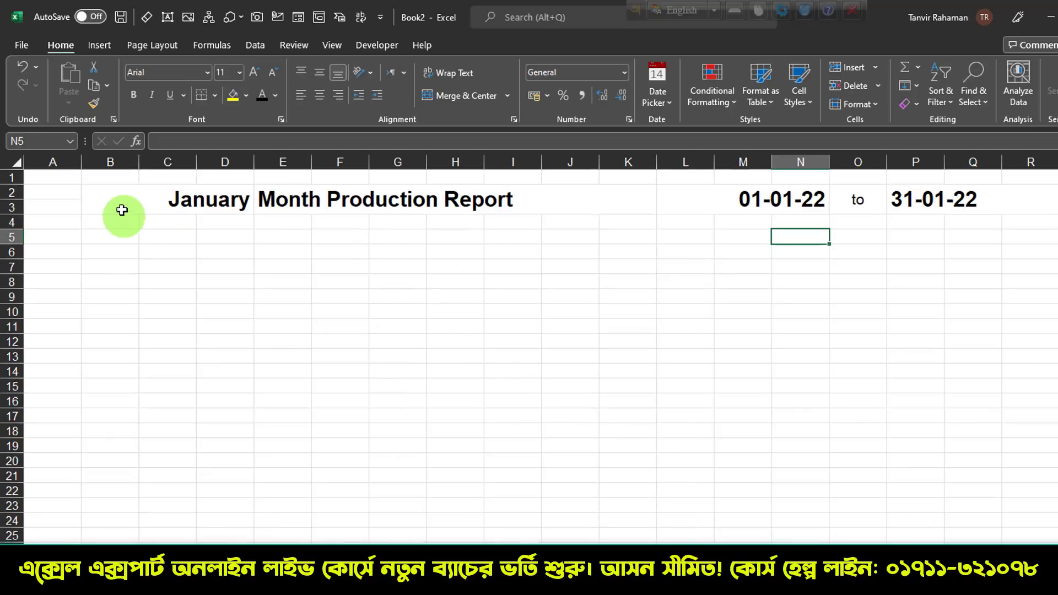
{"action": "left_click_drag", "start_coordinate": [118, 212], "coordinate": [964, 399]}
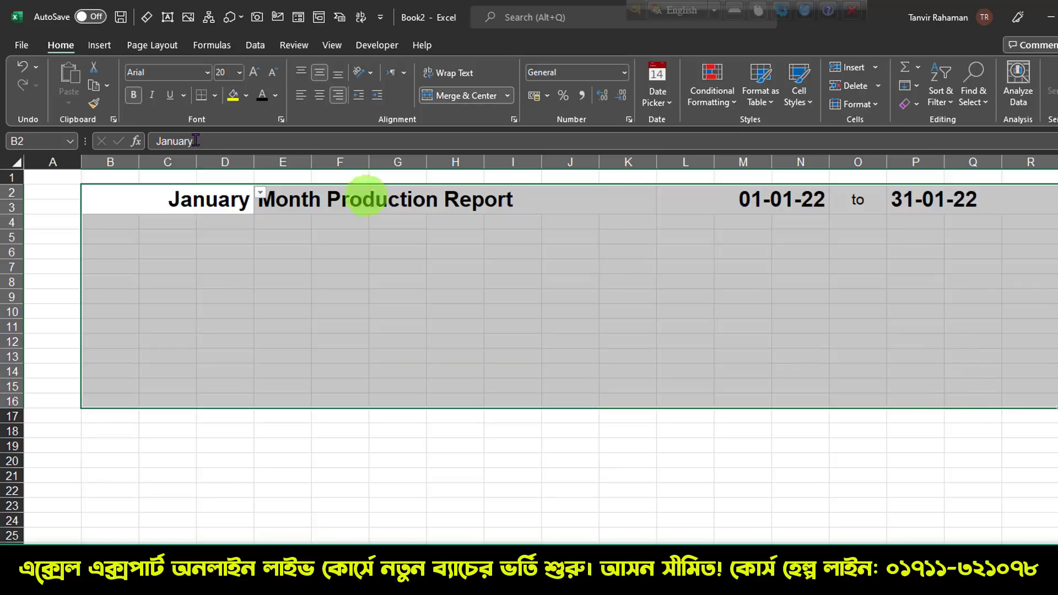
{"action": "left_click", "coordinate": [214, 95]}
{"action": "left_click", "coordinate": [243, 237]}
{"action": "left_click", "coordinate": [532, 312]}
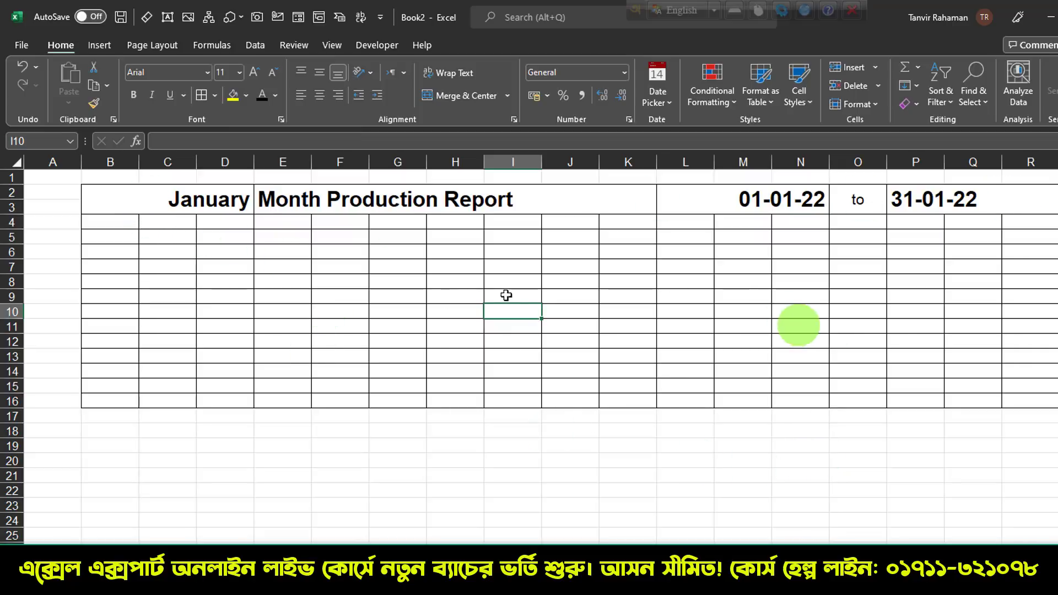
Step: Enter the column headers Sl, Item Code and Item Name in cells B4 to D4
{"action": "left_click", "coordinate": [123, 221]}
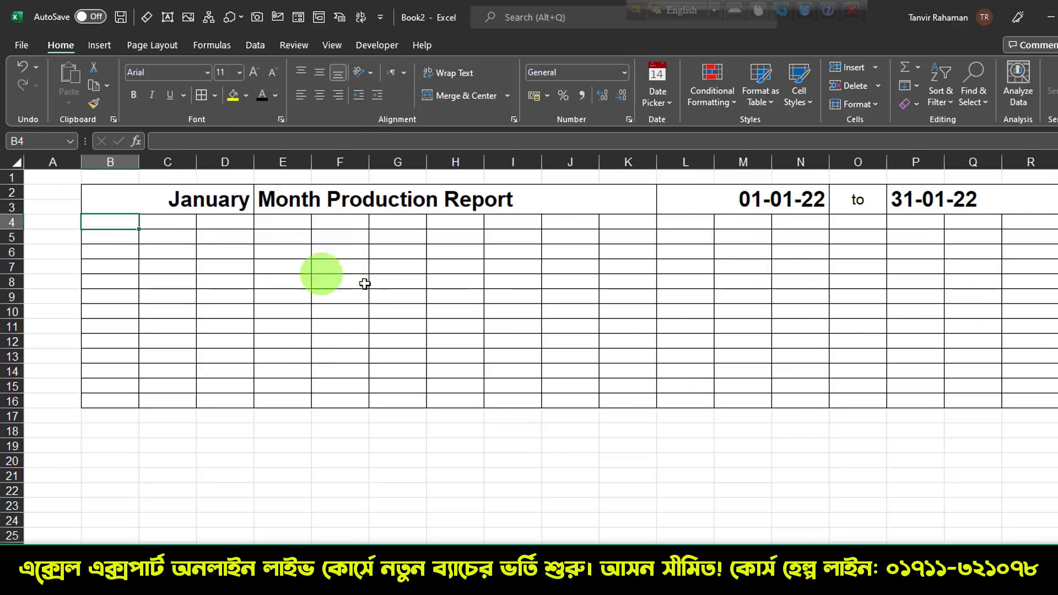
{"action": "type", "text": "Sl"}
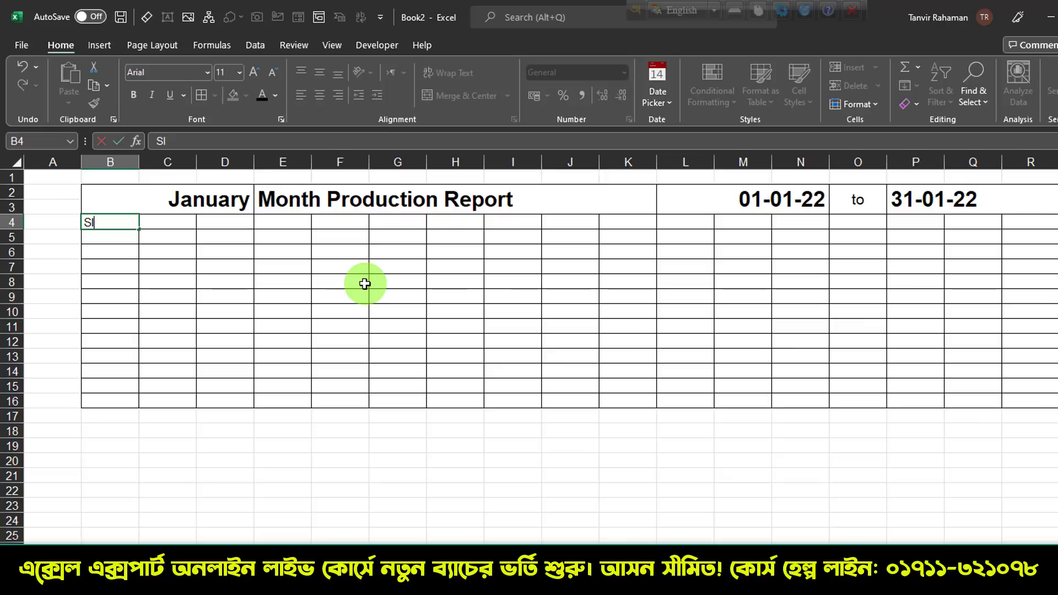
{"action": "key", "text": "Tab"}
{"action": "type", "text": "I"}
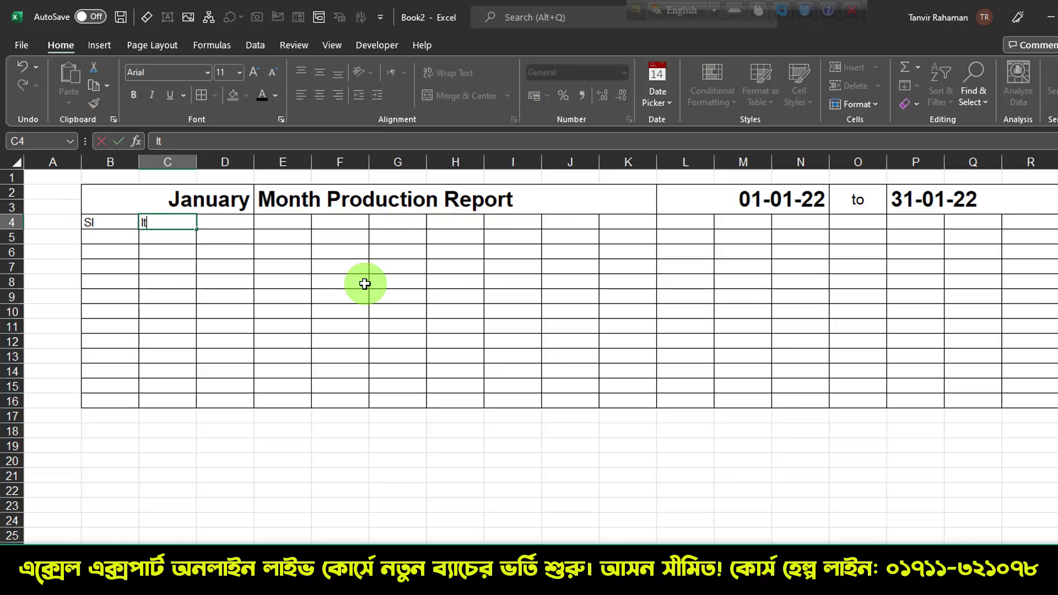
{"action": "type", "text": "tem"}
{"action": "key", "text": "Tab"}
{"action": "key", "text": "Left"}
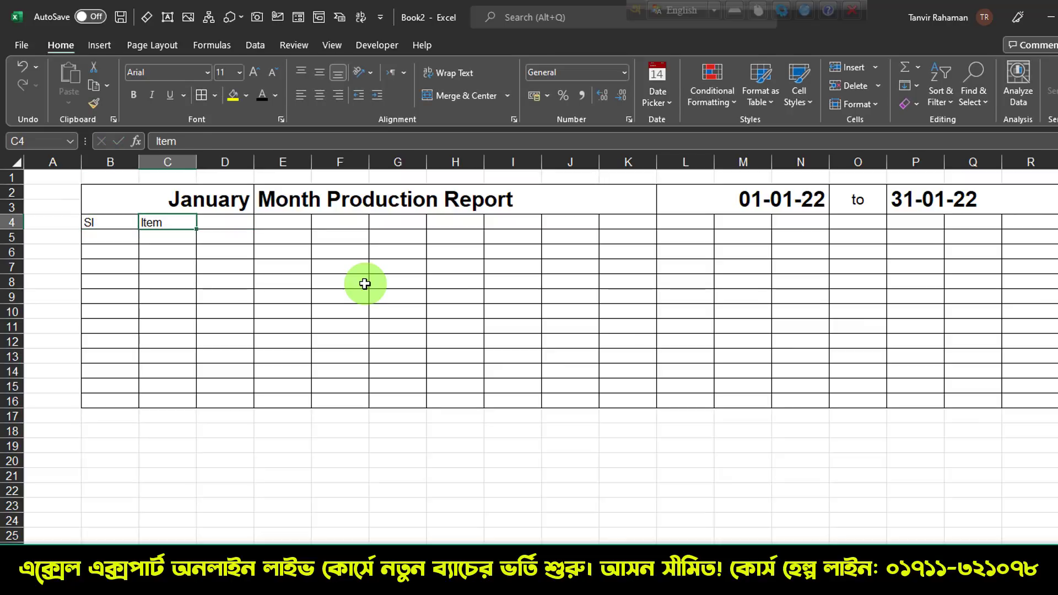
{"action": "key", "text": "F2"}
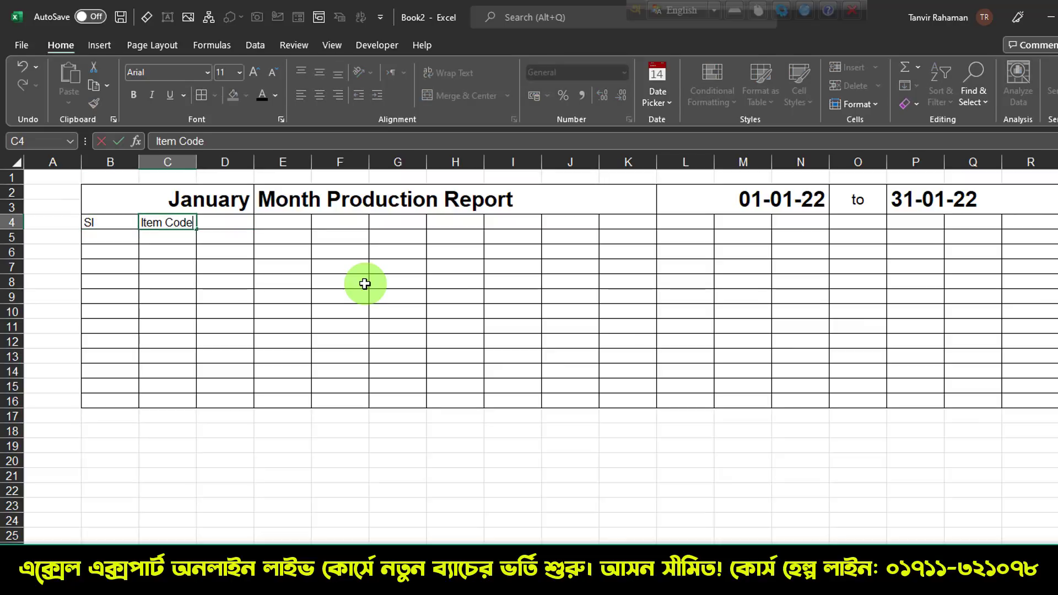
{"action": "type", "text": "Code"}
{"action": "key", "text": "Tab"}
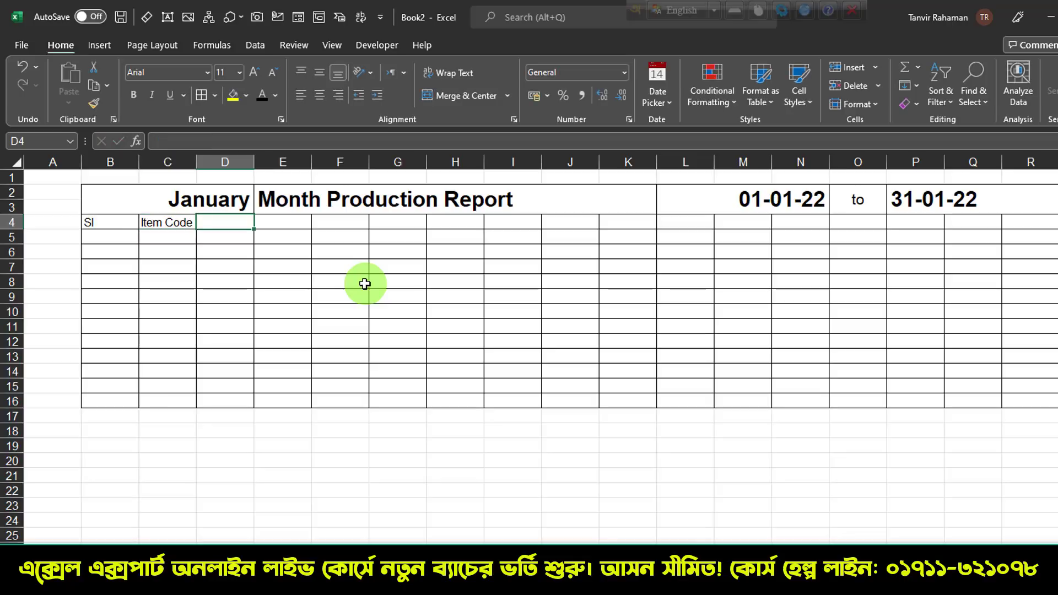
{"action": "type", "text": "Item Name"}
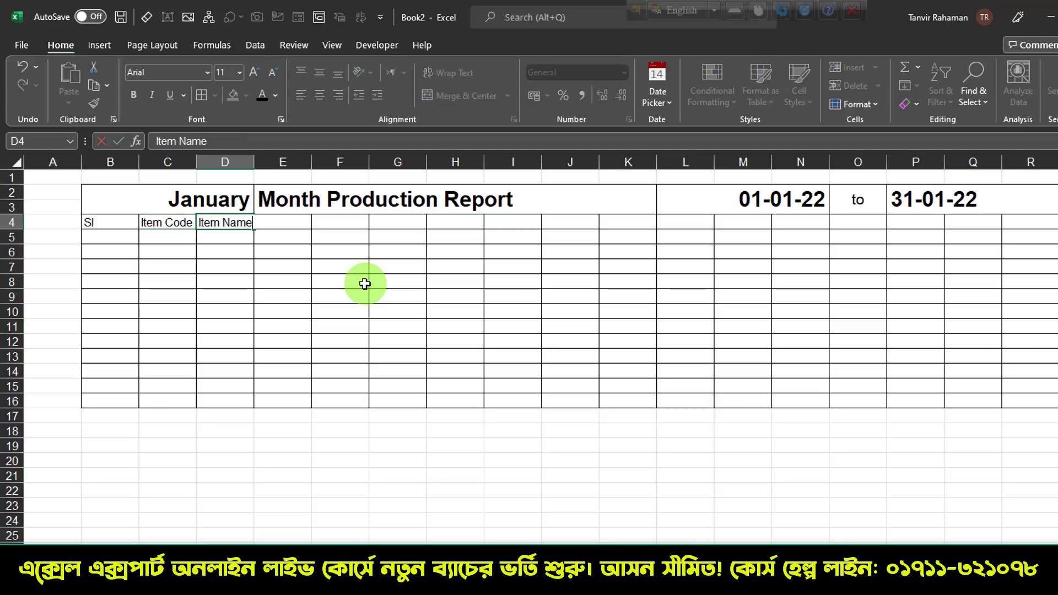
{"action": "key", "text": "Tab"}
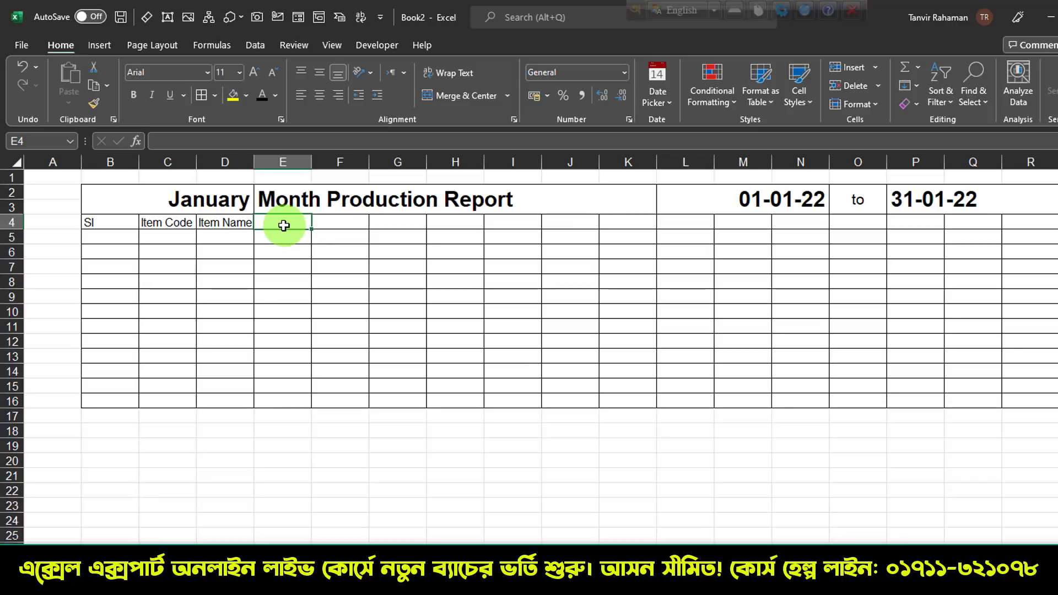
Step: Enter the formula =L2 in E4 to bring the start date into the header row
{"action": "type", "text": "="}
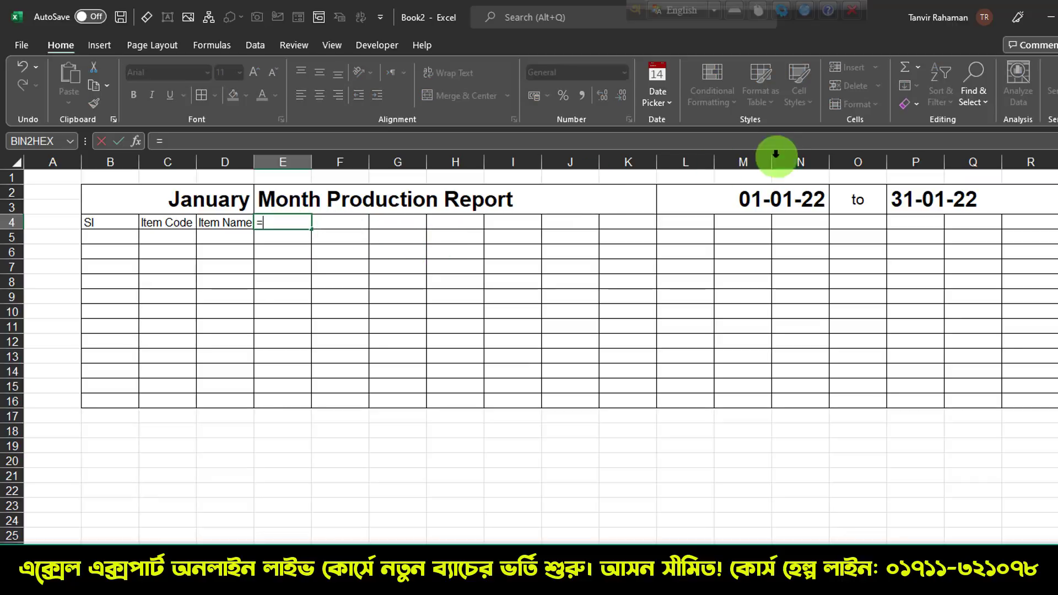
{"action": "left_click", "coordinate": [741, 199]}
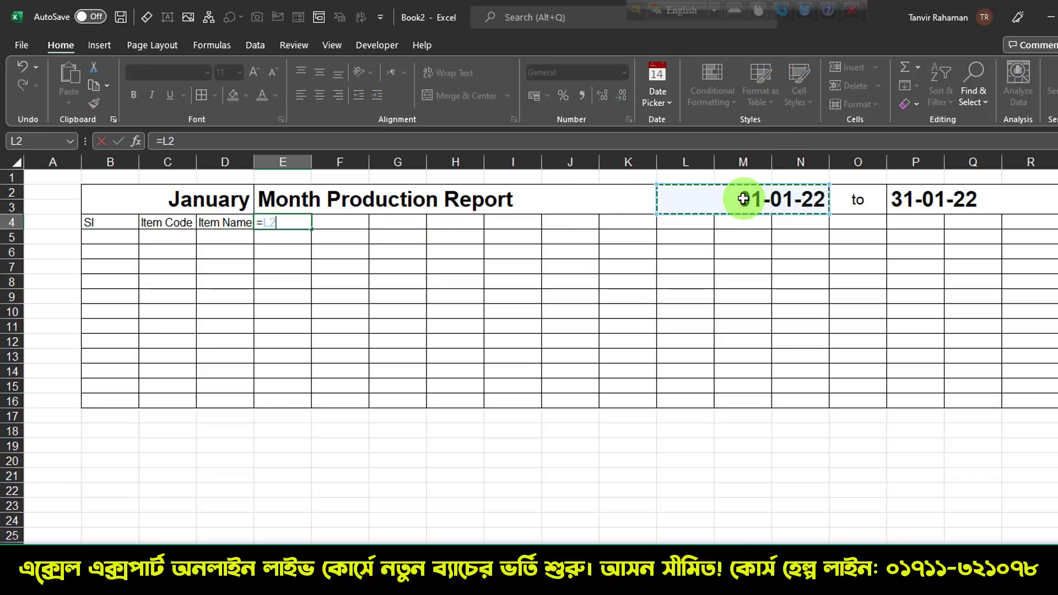
{"action": "key", "text": "Return"}
{"action": "left_click", "coordinate": [287, 223]}
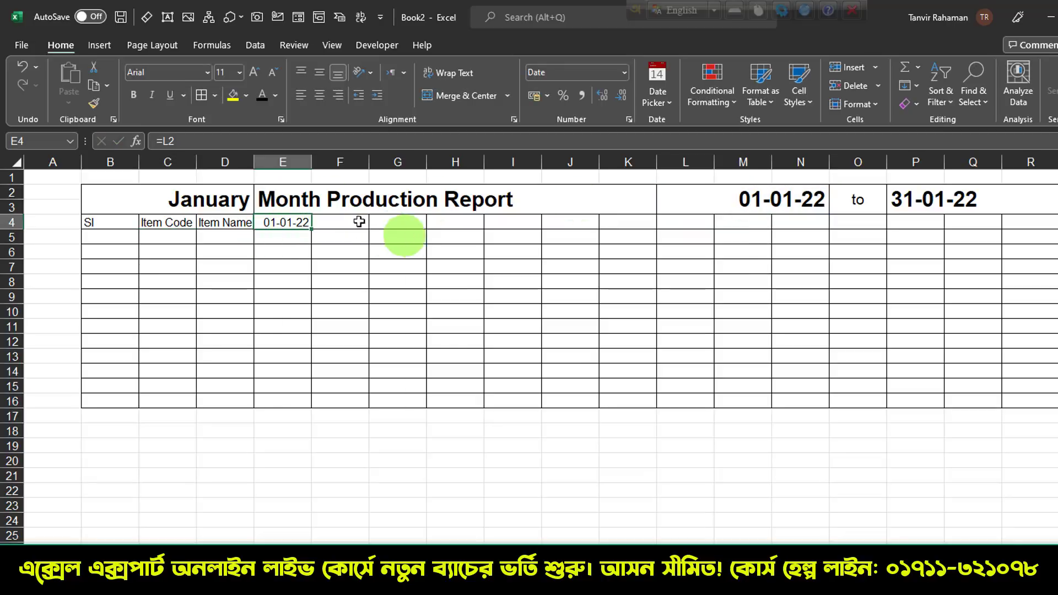
Step: Test the month dropdown in B2 by choosing February and March
{"action": "left_click", "coordinate": [212, 202]}
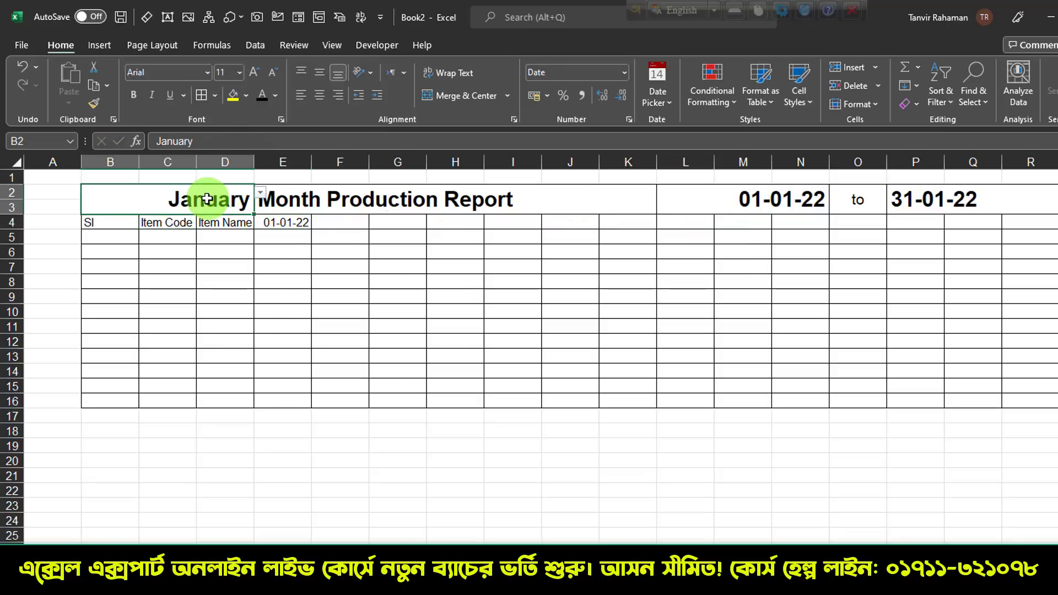
{"action": "left_click", "coordinate": [262, 196]}
{"action": "left_click", "coordinate": [185, 212]}
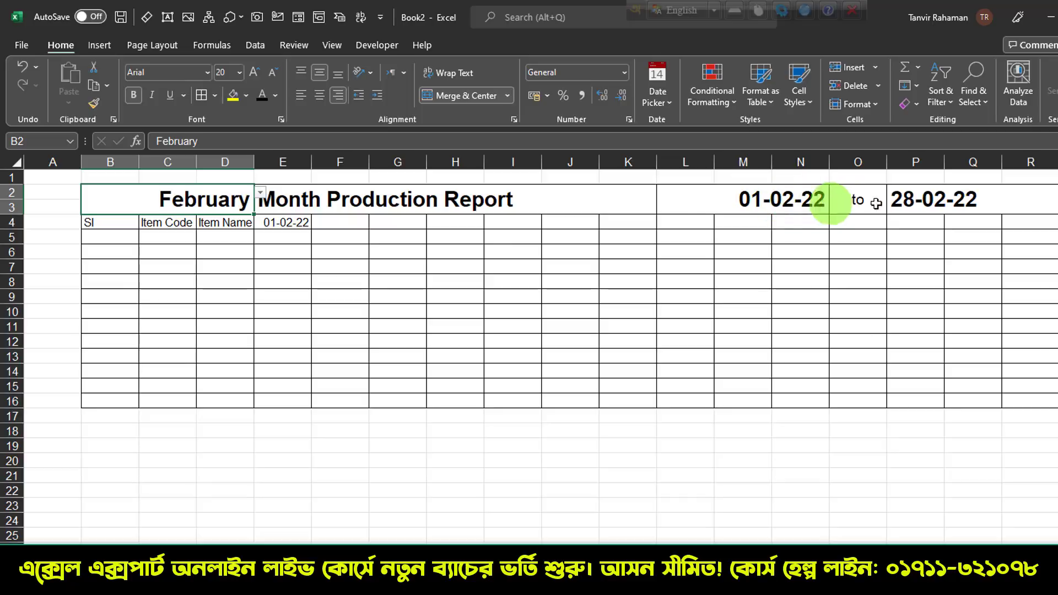
{"action": "left_click", "coordinate": [261, 193]}
{"action": "left_click", "coordinate": [223, 227]}
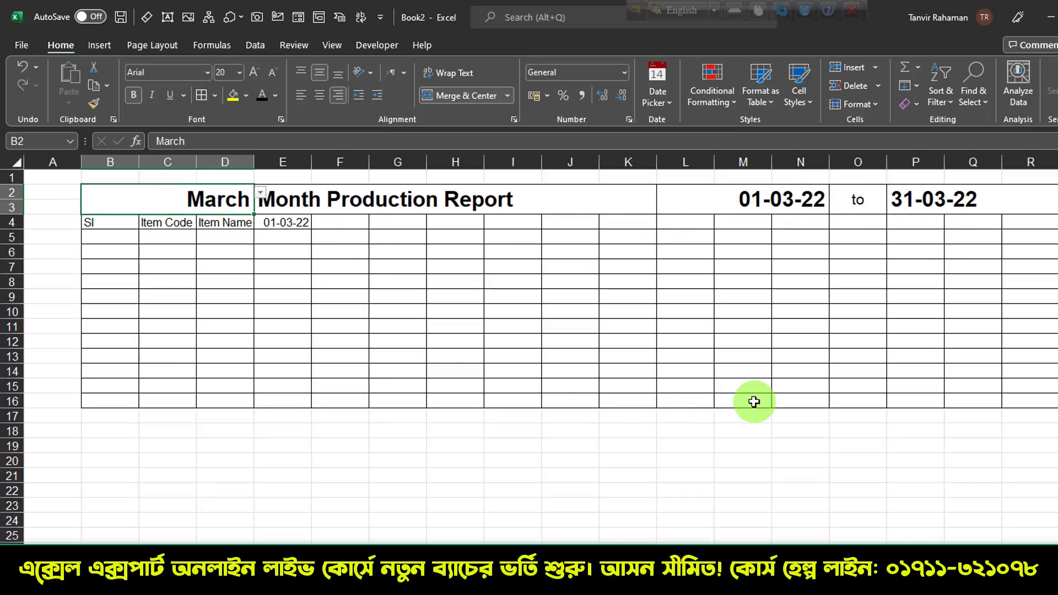
{"action": "left_click_drag", "start_coordinate": [250, 210], "coordinate": [313, 233]}
{"action": "left_click_drag", "start_coordinate": [723, 176], "coordinate": [836, 233]}
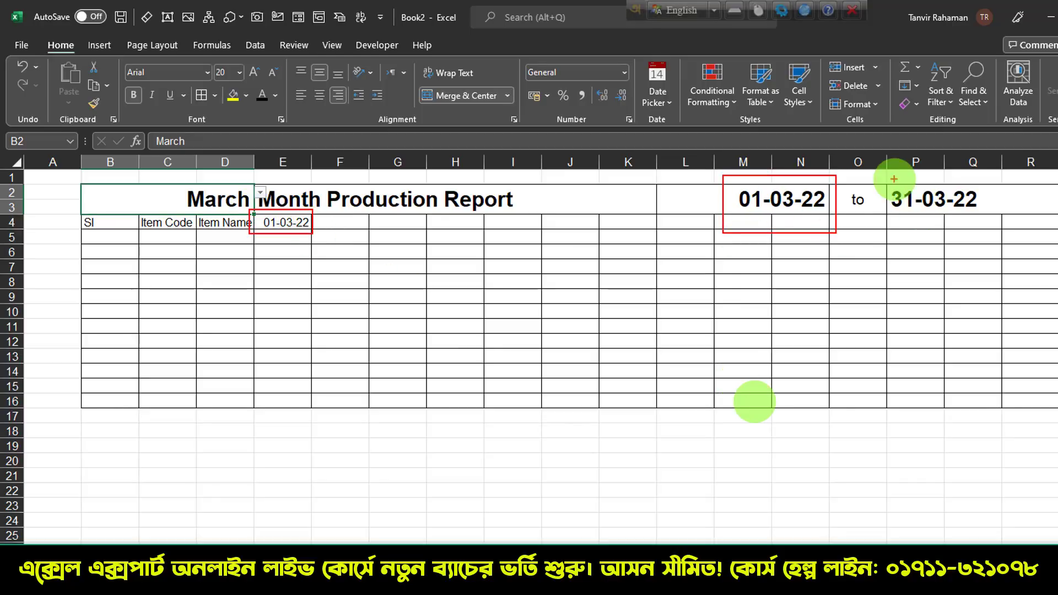
{"action": "left_click_drag", "start_coordinate": [882, 173], "coordinate": [1004, 247]}
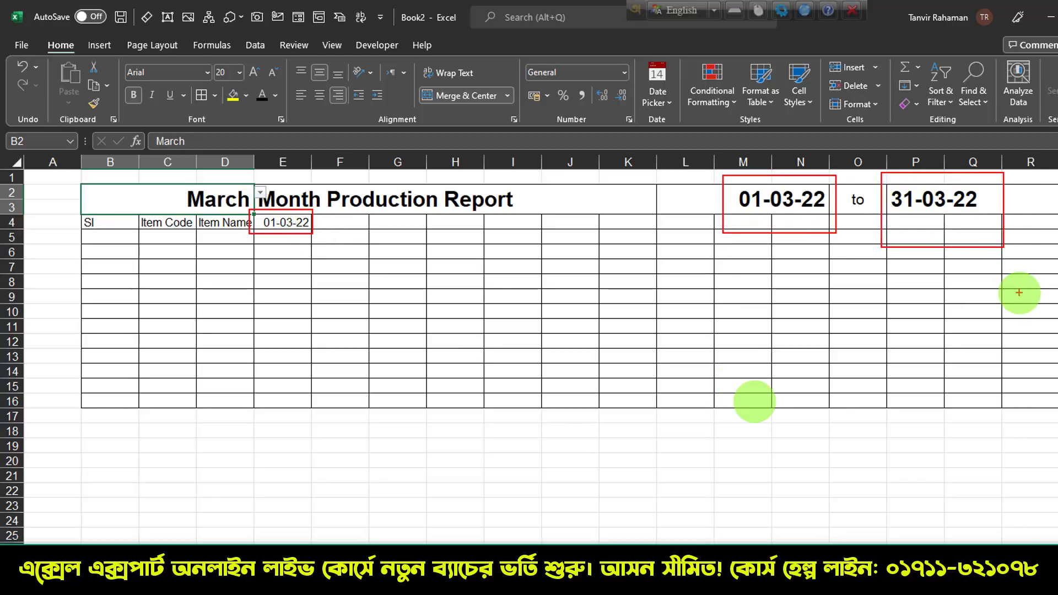
{"action": "key", "text": "Escape"}
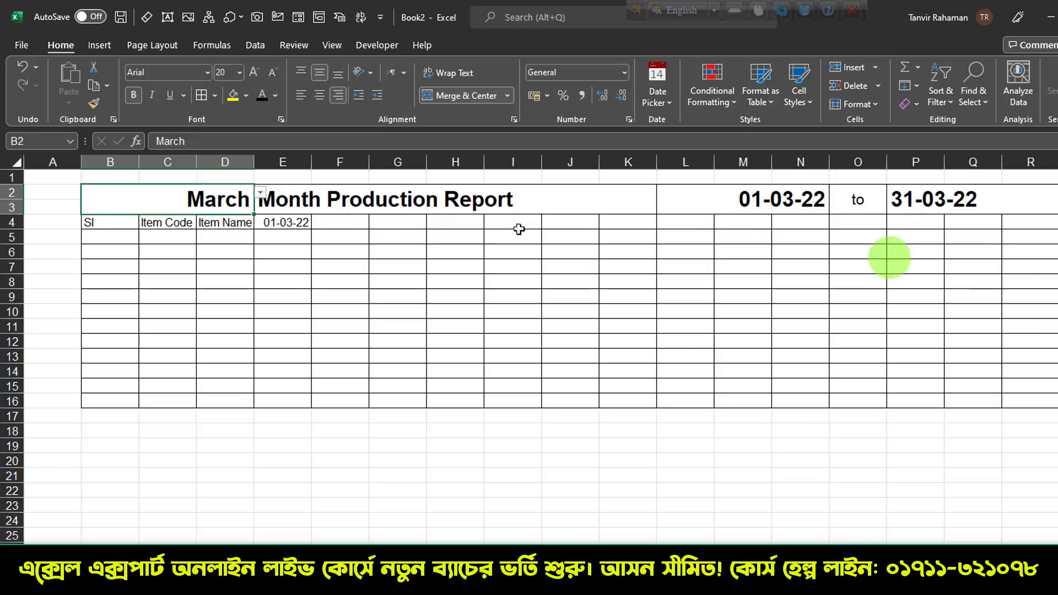
Step: Apply the custom number format dd to the date in E4 so it shows only the day
{"action": "left_click", "coordinate": [285, 223]}
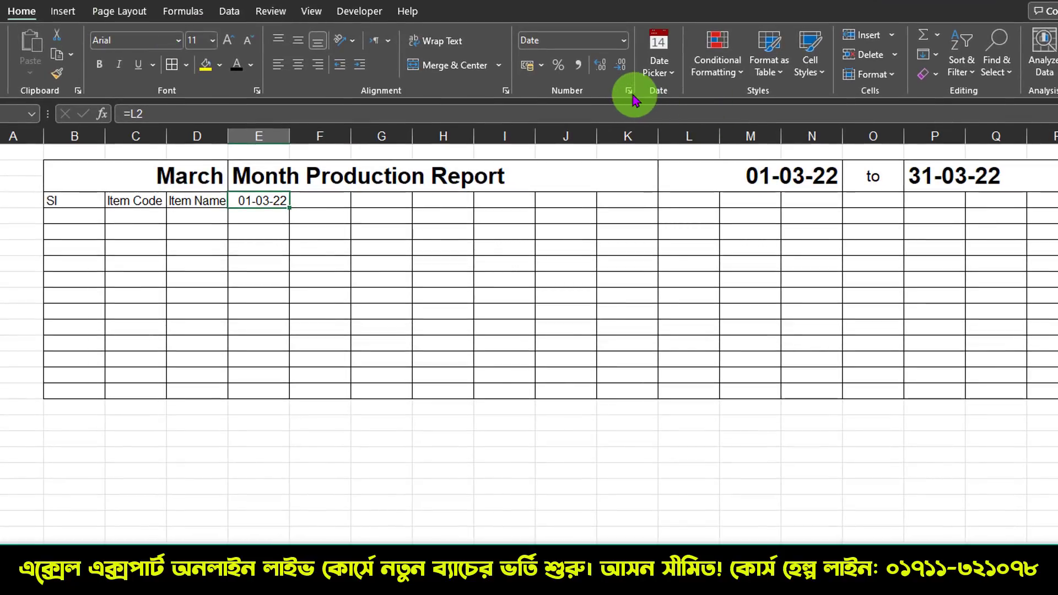
{"action": "left_click", "coordinate": [629, 90]}
{"action": "left_click_drag", "start_coordinate": [562, 61], "coordinate": [617, 210]}
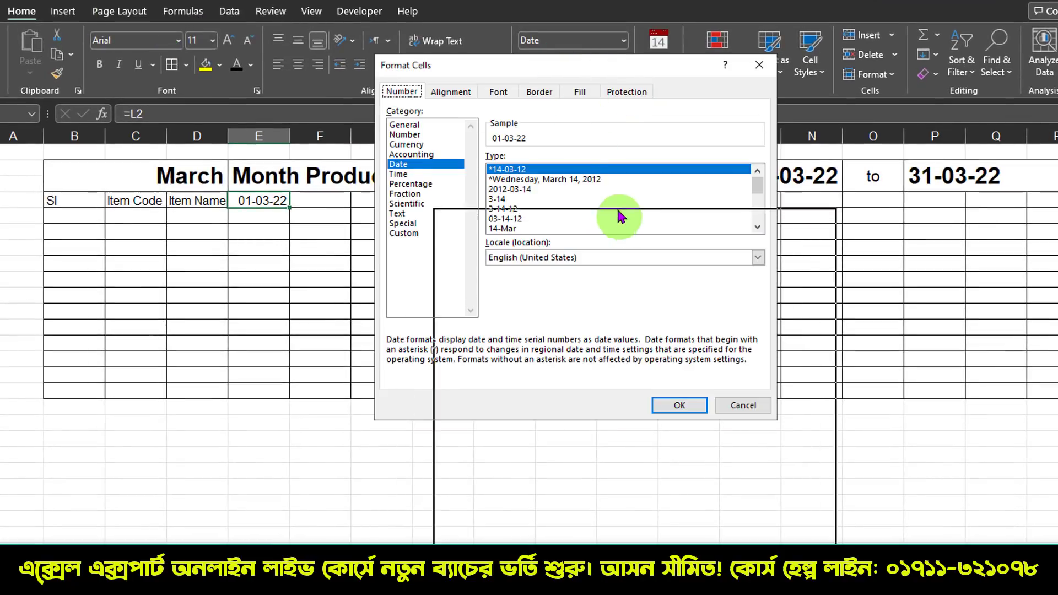
{"action": "left_click", "coordinate": [463, 380]}
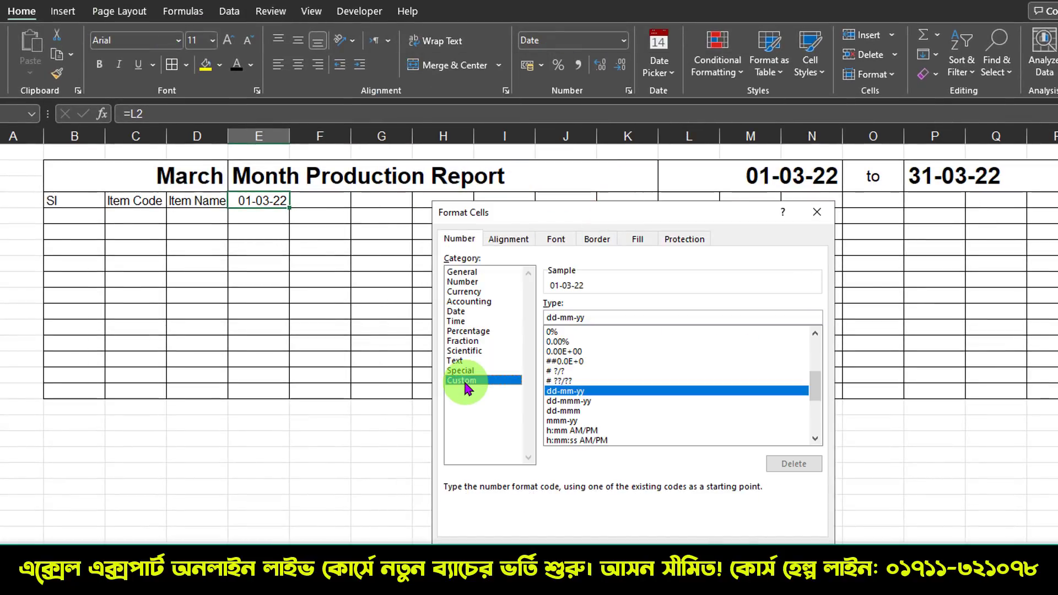
{"action": "left_click_drag", "start_coordinate": [555, 316], "coordinate": [604, 316]}
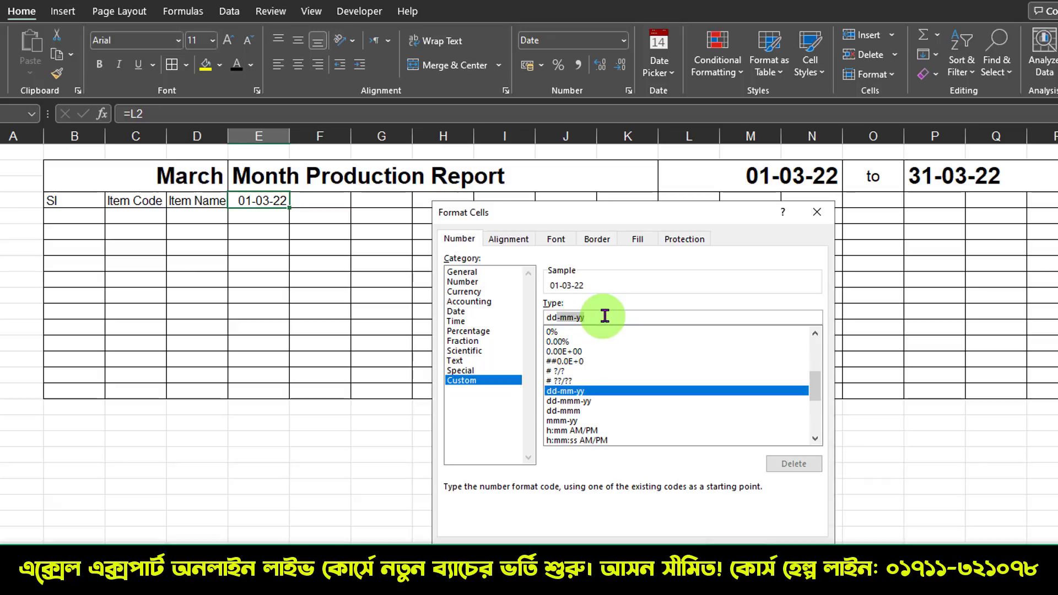
{"action": "key", "text": "BackSpace"}
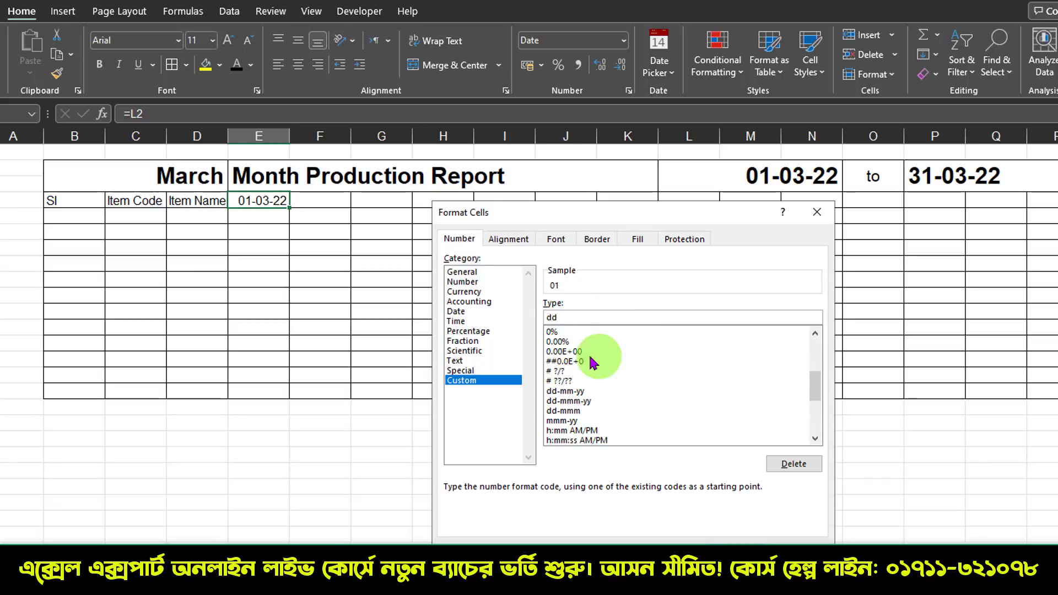
{"action": "left_click", "coordinate": [737, 552]}
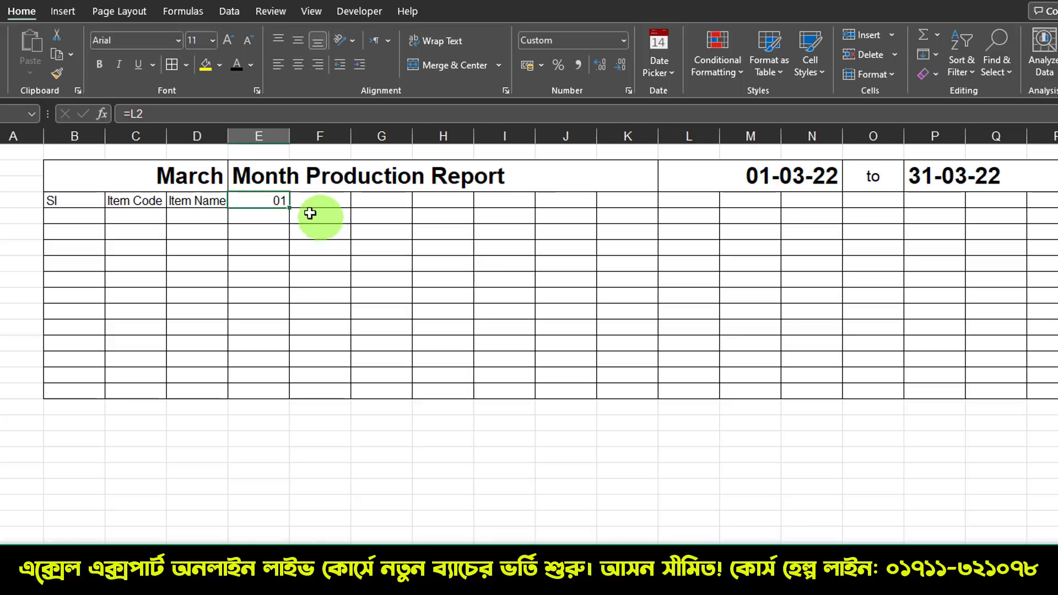
Step: Reselect March in the B2 month dropdown and change the heading month to February
{"action": "left_click", "coordinate": [208, 177]}
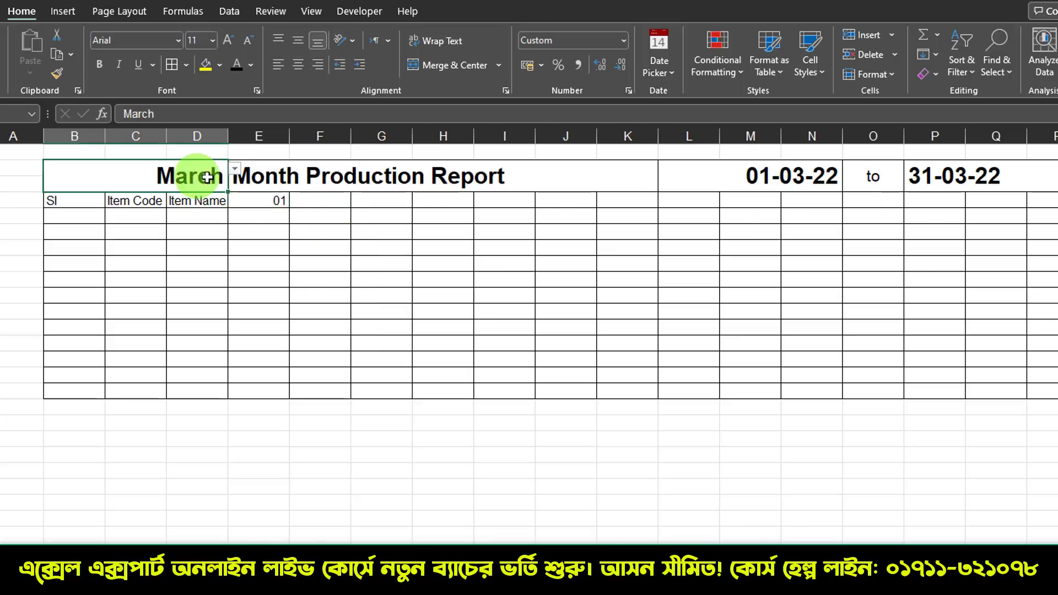
{"action": "left_click", "coordinate": [234, 167]}
{"action": "left_click", "coordinate": [188, 205]}
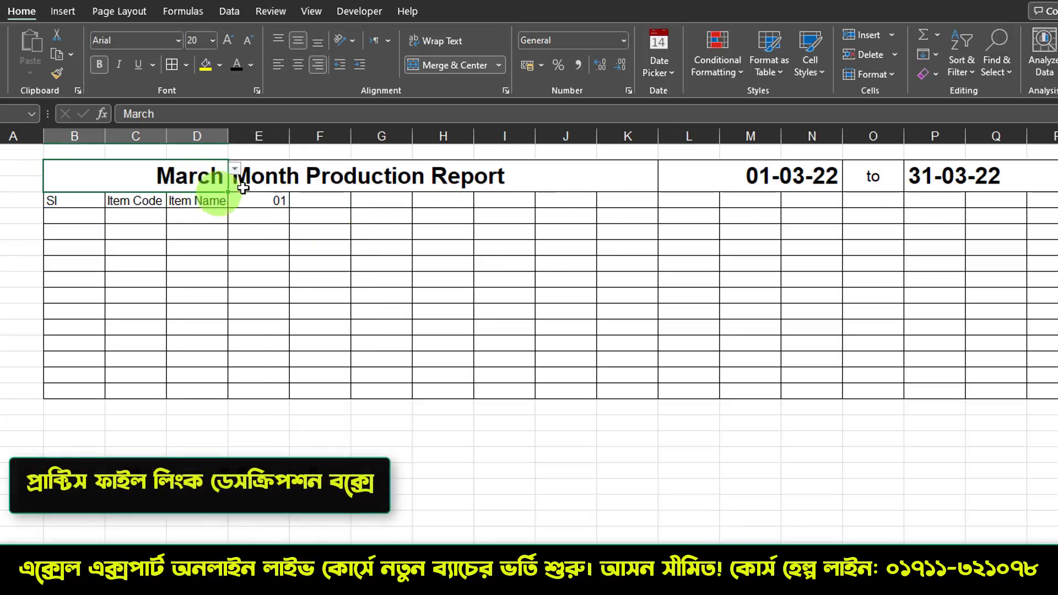
{"action": "left_click", "coordinate": [235, 167]}
{"action": "left_click", "coordinate": [186, 195]}
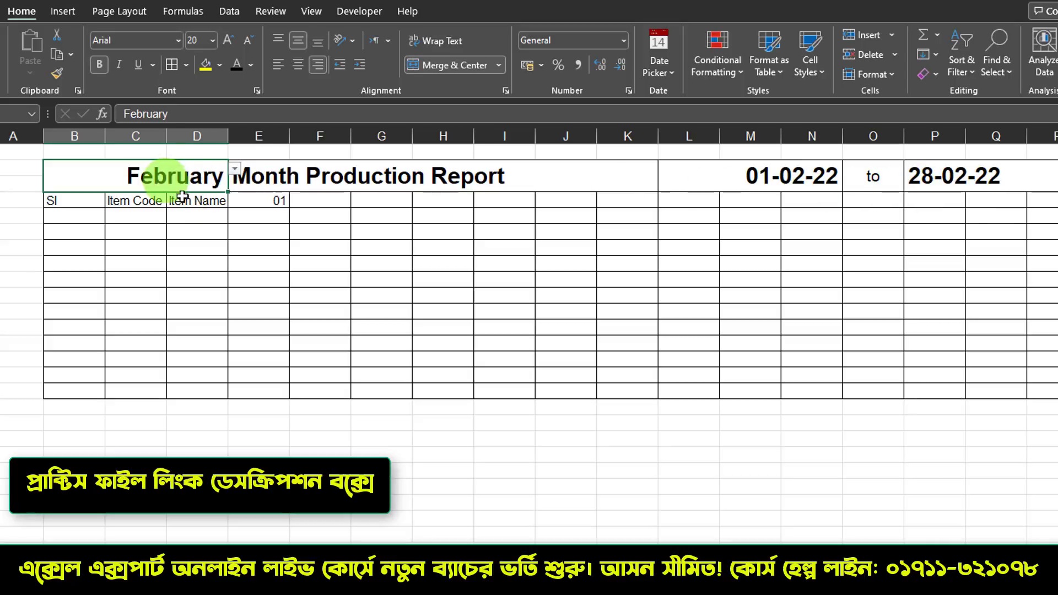
Step: Examine the formulas behind the day in E4 and the start date in L2
{"action": "left_click", "coordinate": [264, 199]}
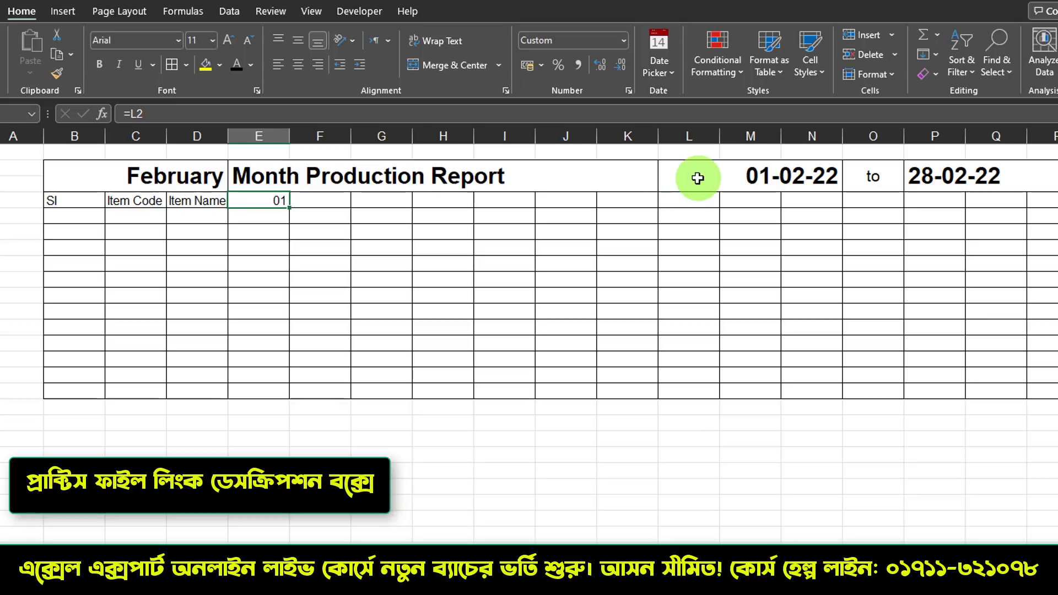
{"action": "left_click", "coordinate": [741, 178]}
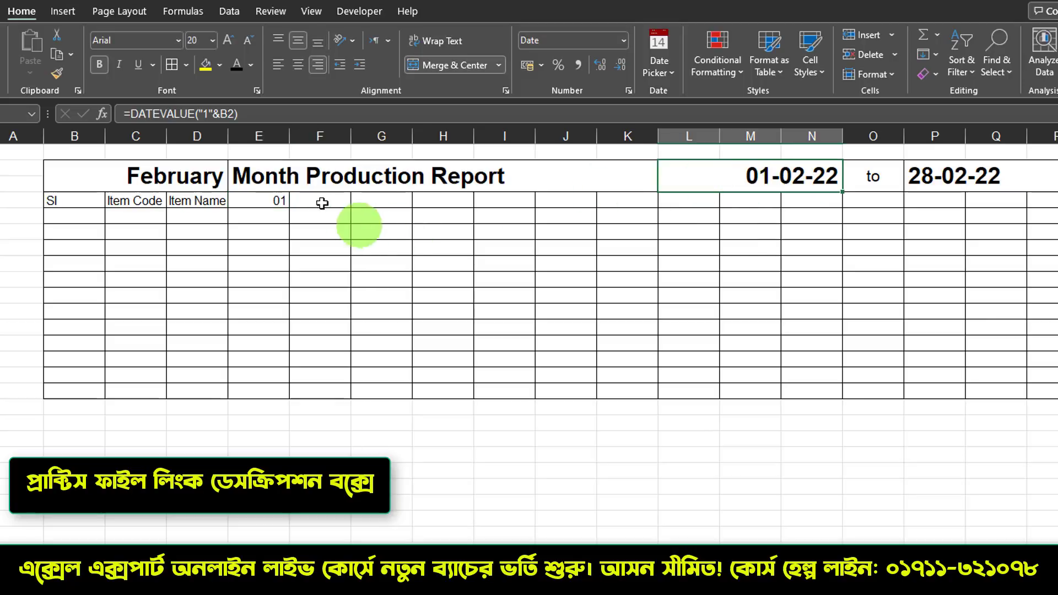
{"action": "left_click", "coordinate": [282, 201]}
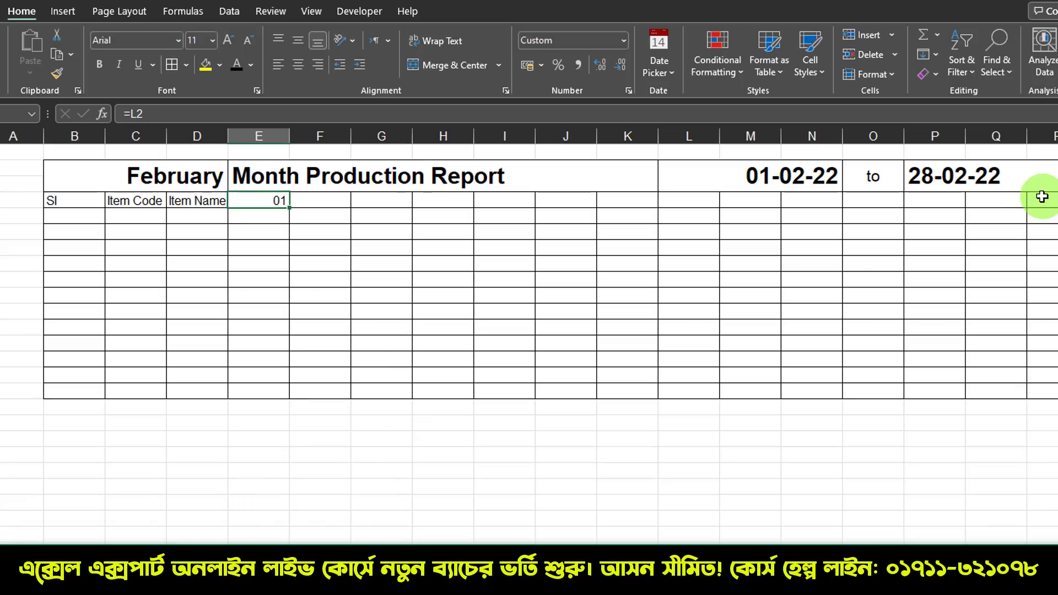
Step: Enter the formula =IF(E4<P2,E4+1,"") in F4 to produce the next day of the month
{"action": "left_click", "coordinate": [314, 199]}
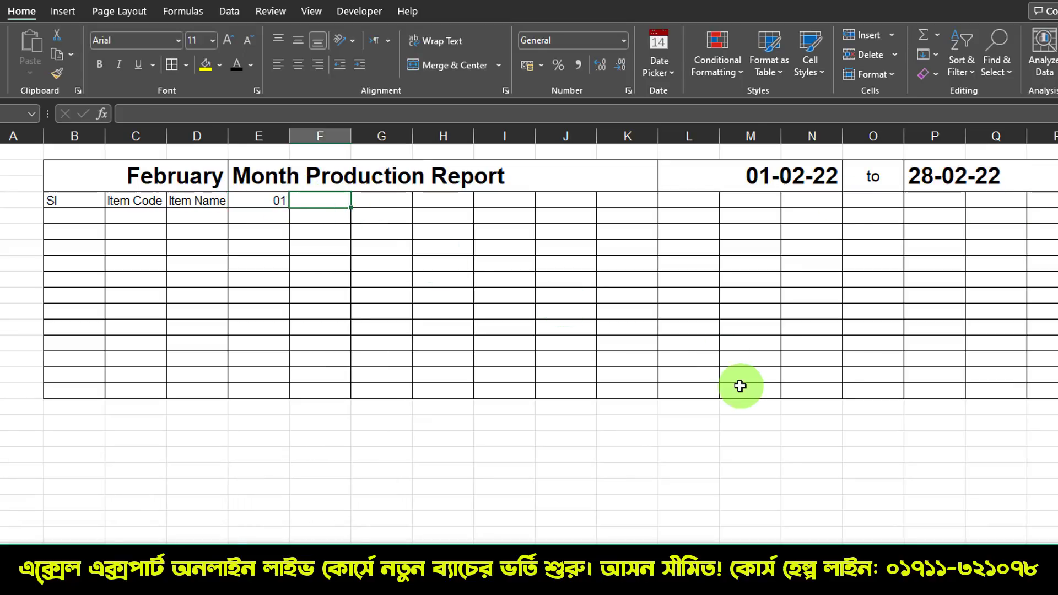
{"action": "type", "text": "=IF("}
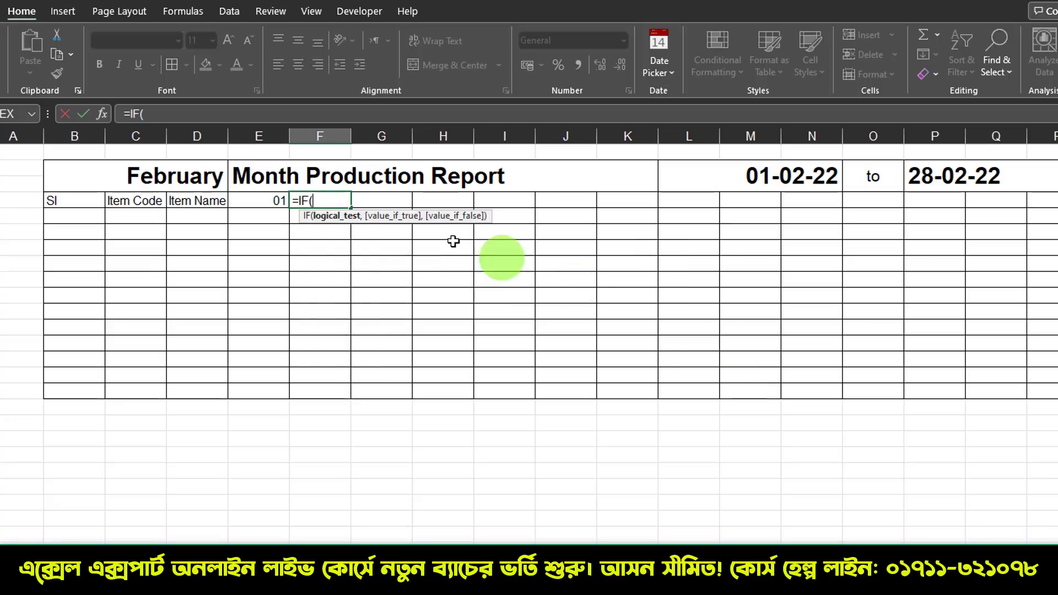
{"action": "left_click", "coordinate": [268, 200]}
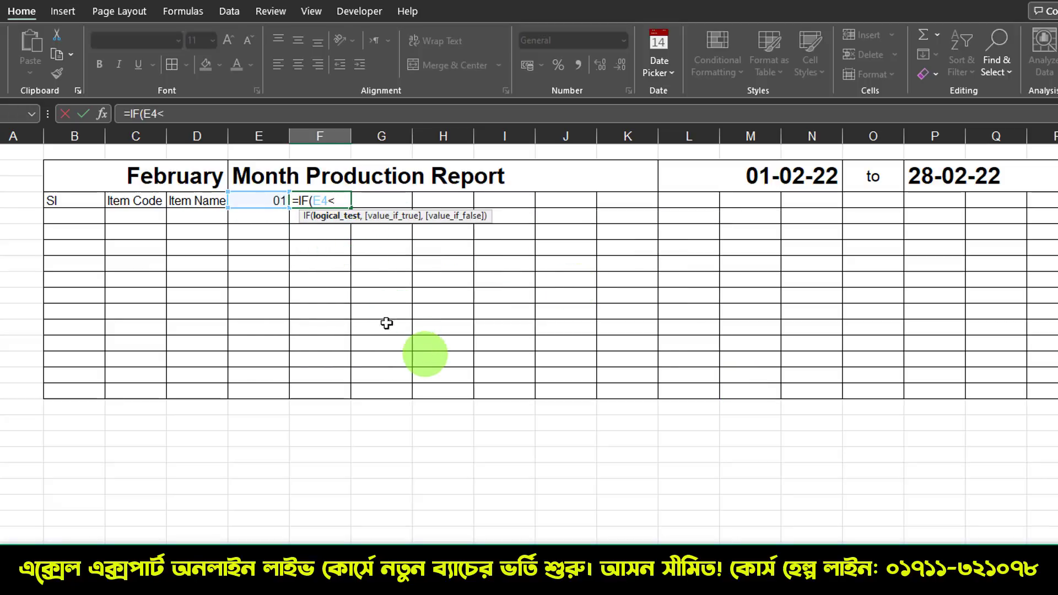
{"action": "left_click", "coordinate": [962, 173]}
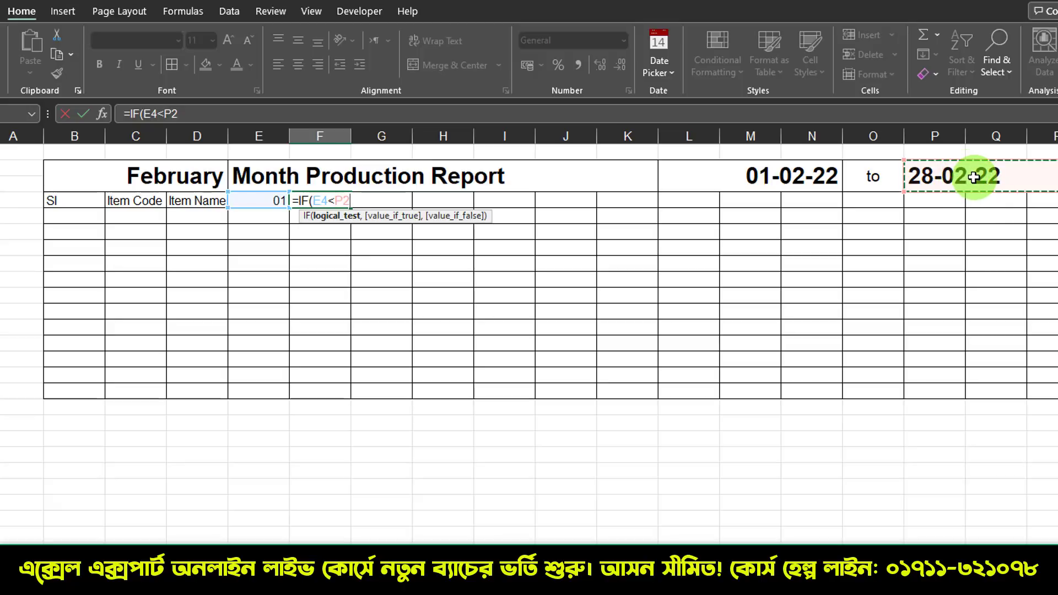
{"action": "type", "text": ","}
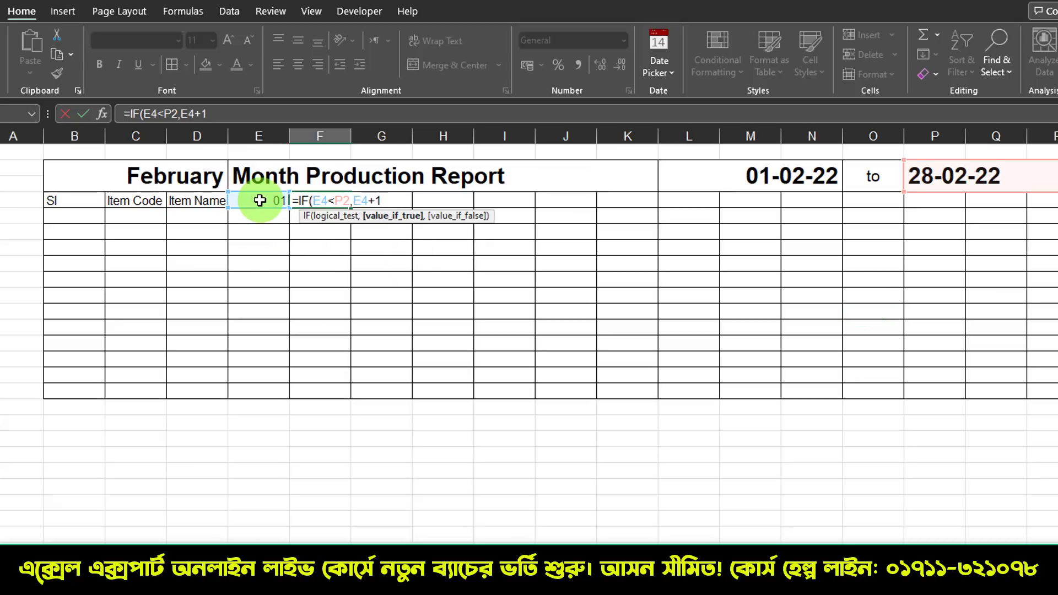
{"action": "type", "text": ","}
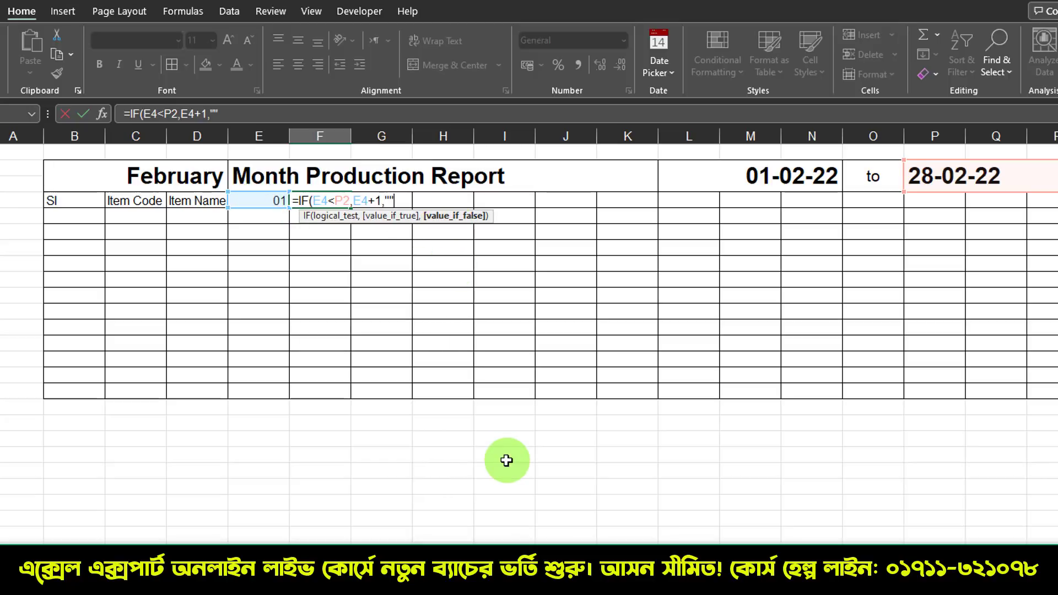
{"action": "type", "text": "\"\")"}
{"action": "key", "text": "Return"}
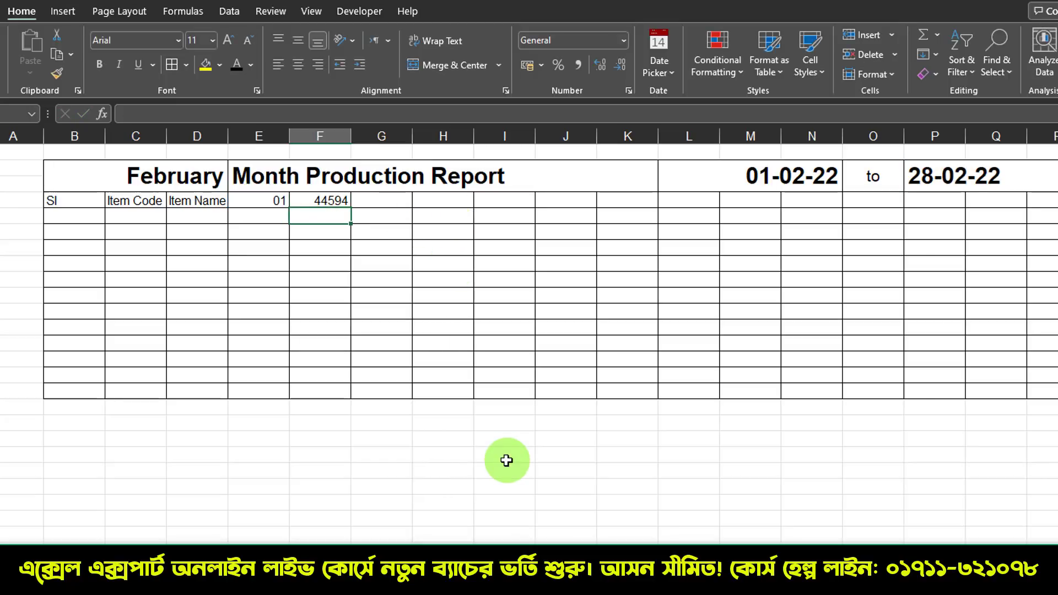
Step: Copy the day-only formatting of E4 onto F4 with Format Painter
{"action": "left_click", "coordinate": [319, 200]}
{"action": "left_click", "coordinate": [272, 200]}
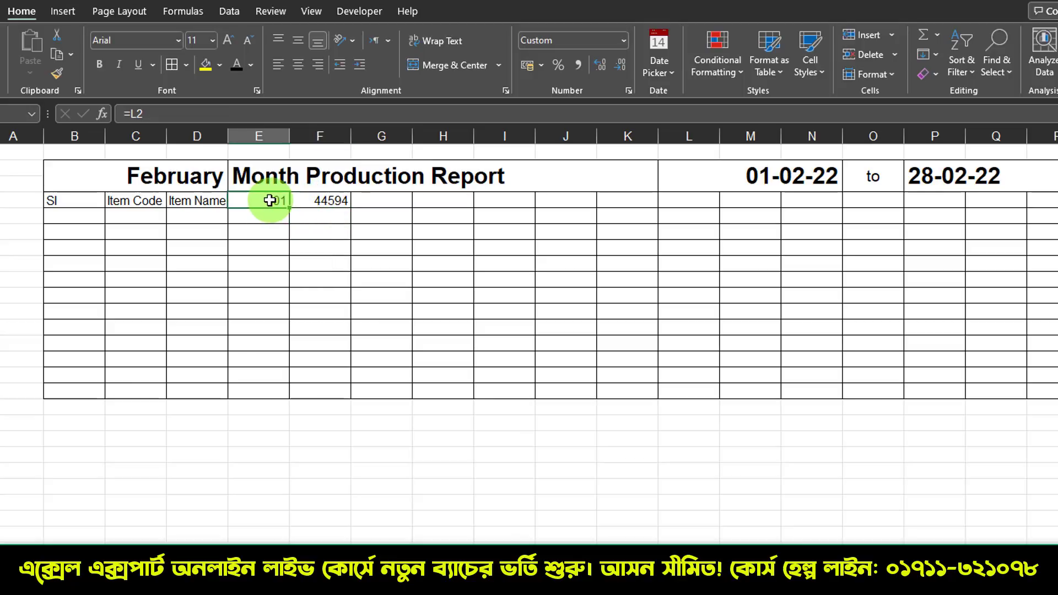
{"action": "left_click", "coordinate": [55, 74]}
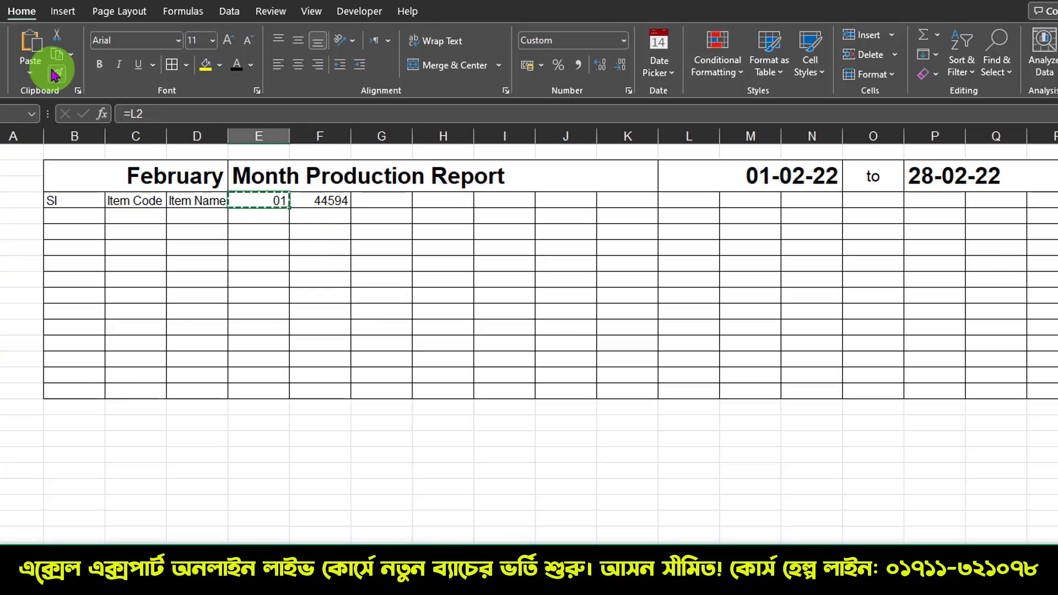
{"action": "left_click", "coordinate": [314, 202]}
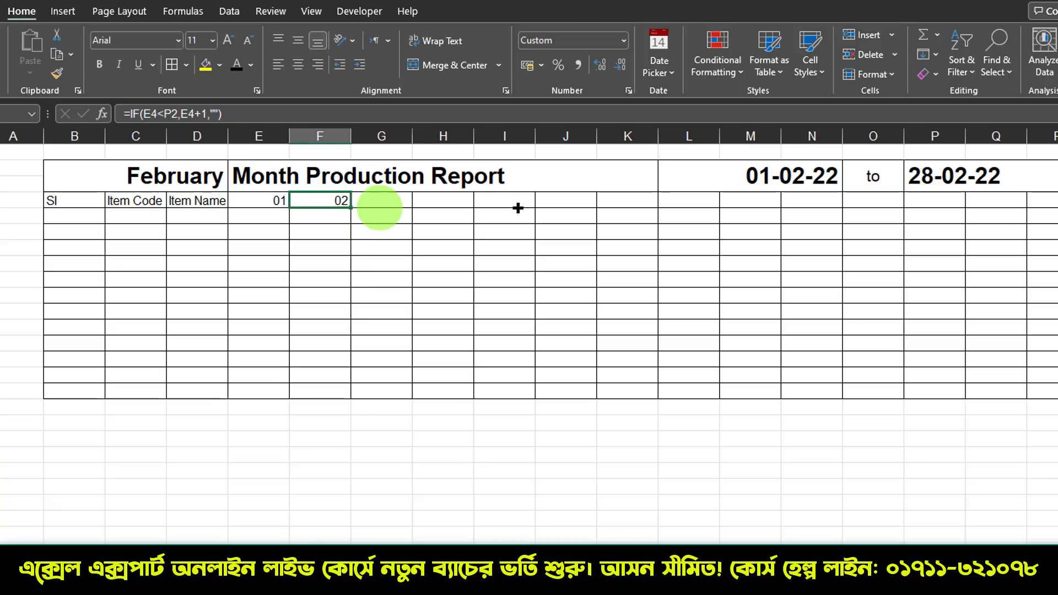
Step: Try filling the F4 formula across to I4, and make its end-date reference absolute as $P$2
{"action": "left_click_drag", "start_coordinate": [517, 207], "coordinate": [549, 208]}
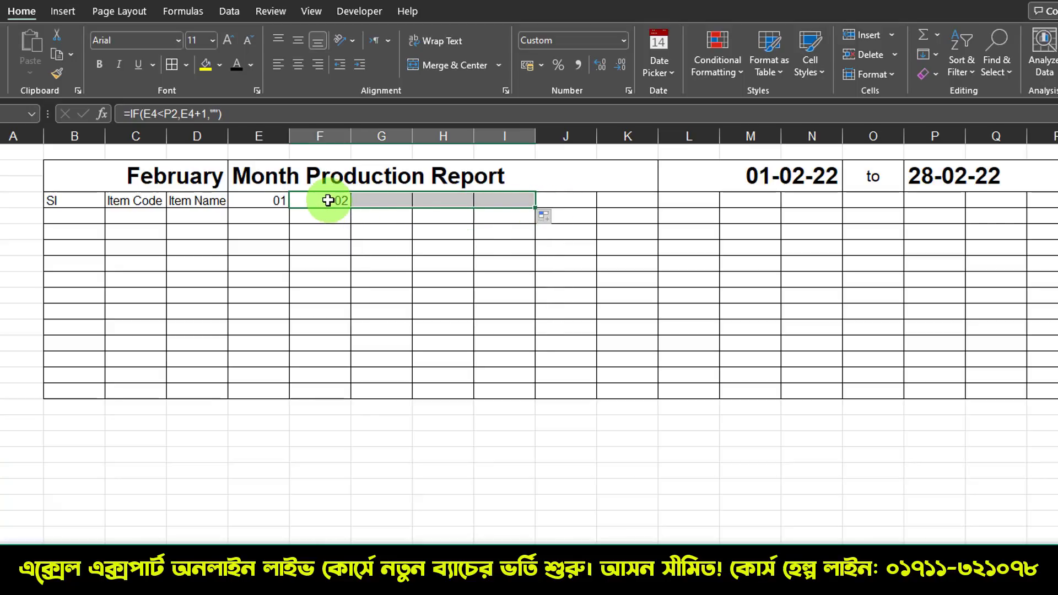
{"action": "double_click", "coordinate": [328, 201]}
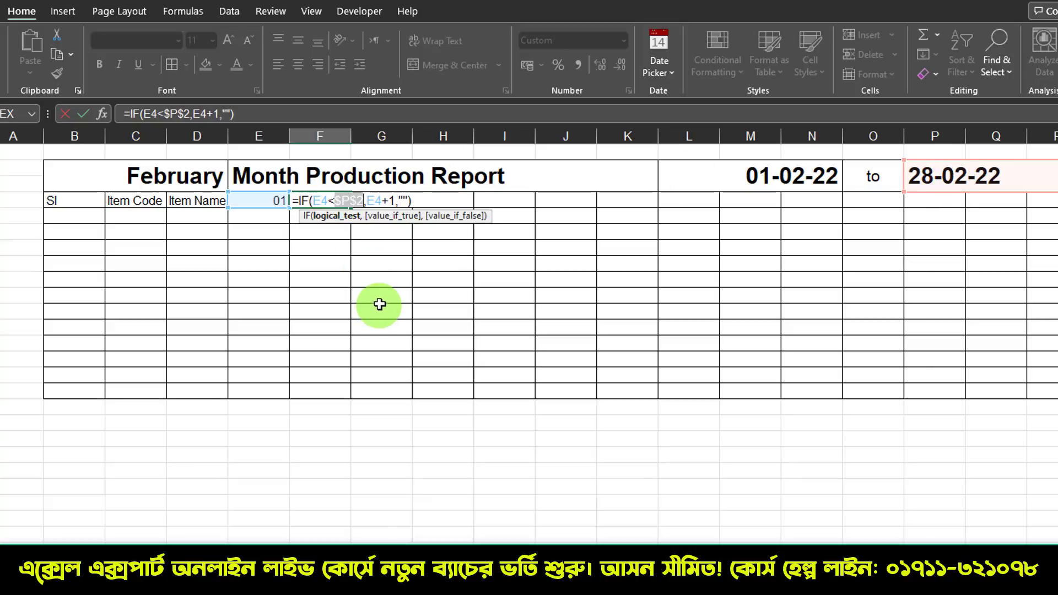
{"action": "left_click", "coordinate": [437, 203]}
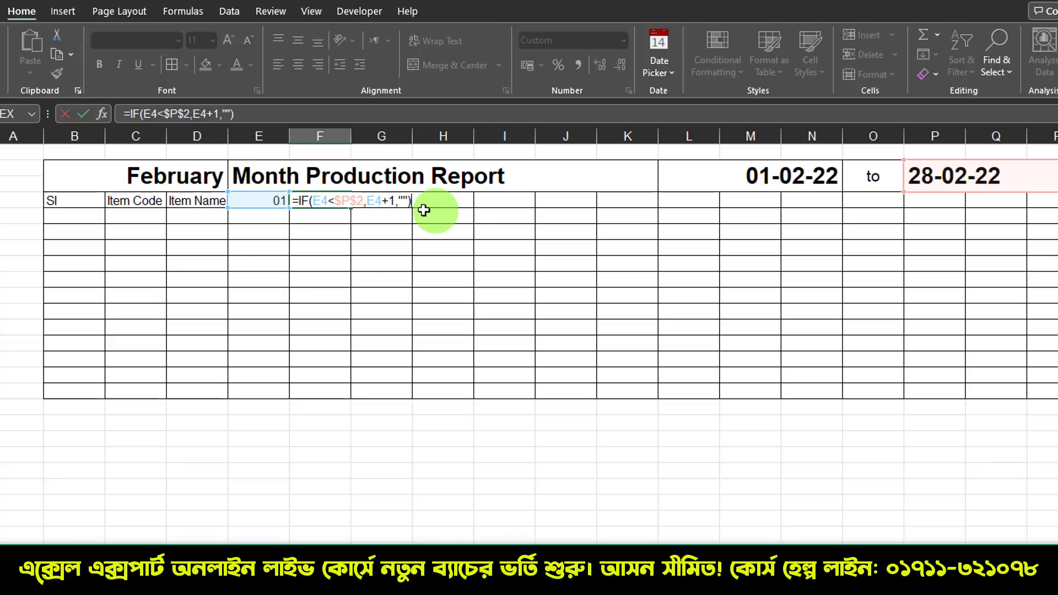
{"action": "key", "text": "ctrl+Return"}
Step: Fill the corrected day formula from F4 across row 4 through AG4
{"action": "left_click_drag", "start_coordinate": [352, 208], "coordinate": [1056, 209]}
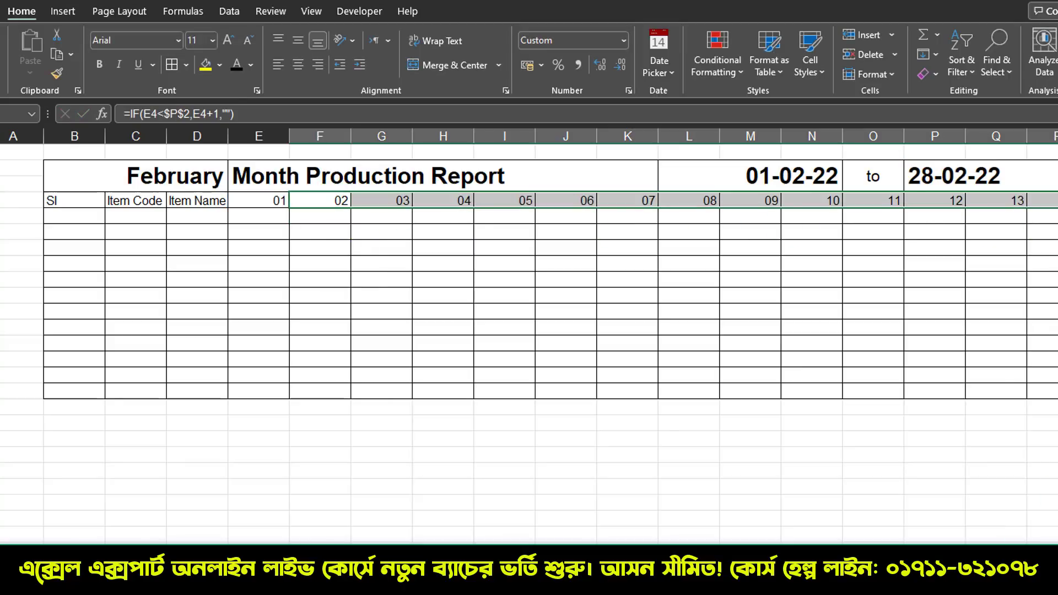
{"action": "scroll", "coordinate": [529, 342], "scroll_direction": "right", "scroll_amount": 8}
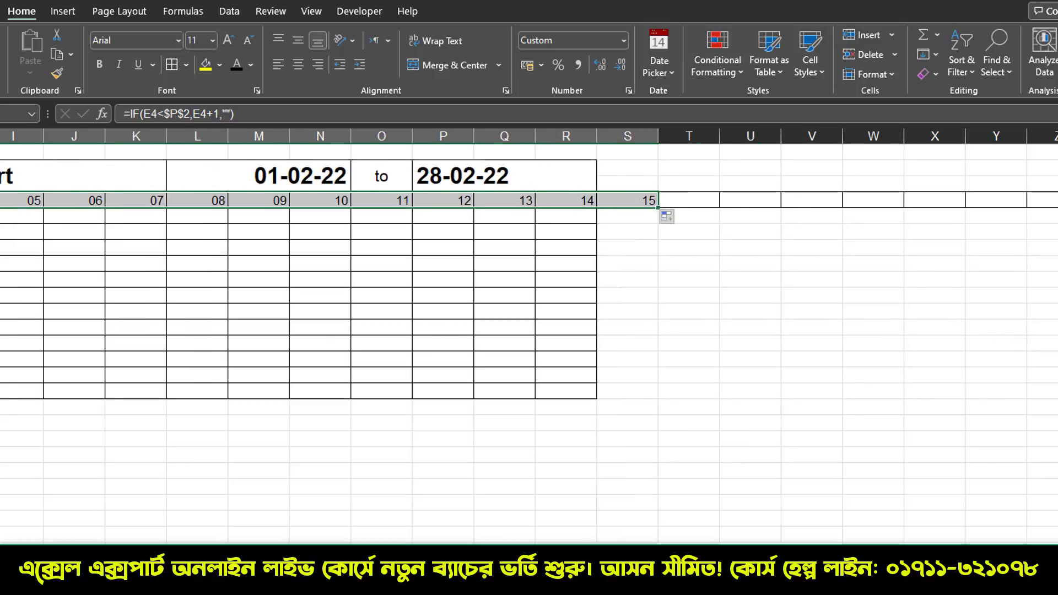
{"action": "scroll", "coordinate": [529, 341], "scroll_direction": "right", "scroll_amount": 1}
{"action": "left_click_drag", "start_coordinate": [598, 207], "coordinate": [1056, 207]}
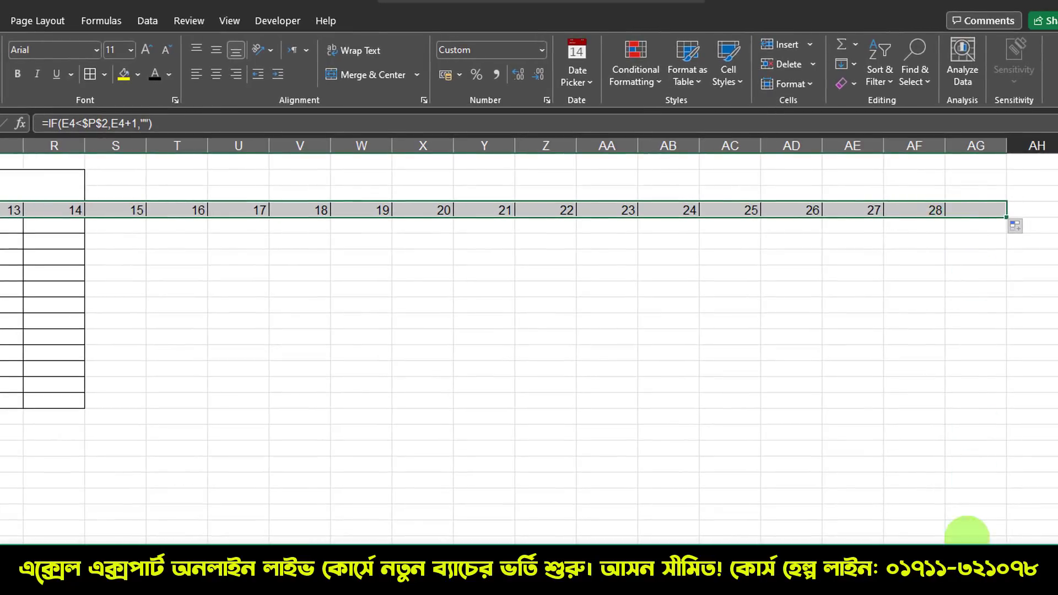
Step: Choose January in the heading's month dropdown
{"action": "scroll", "coordinate": [323, 253], "scroll_direction": "left", "scroll_amount": 5}
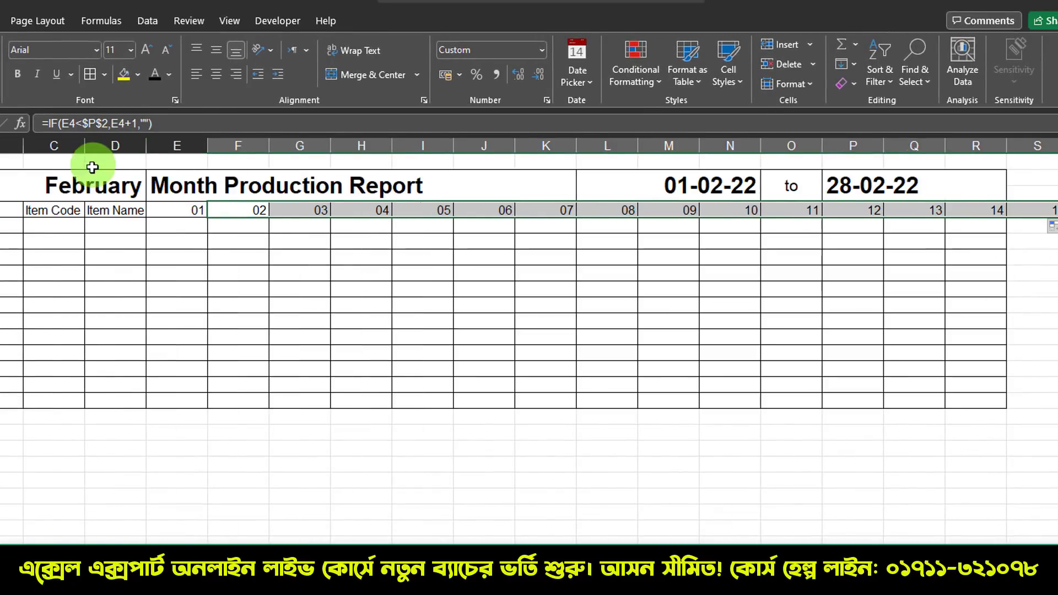
{"action": "left_click", "coordinate": [126, 183]}
{"action": "left_click", "coordinate": [153, 178]}
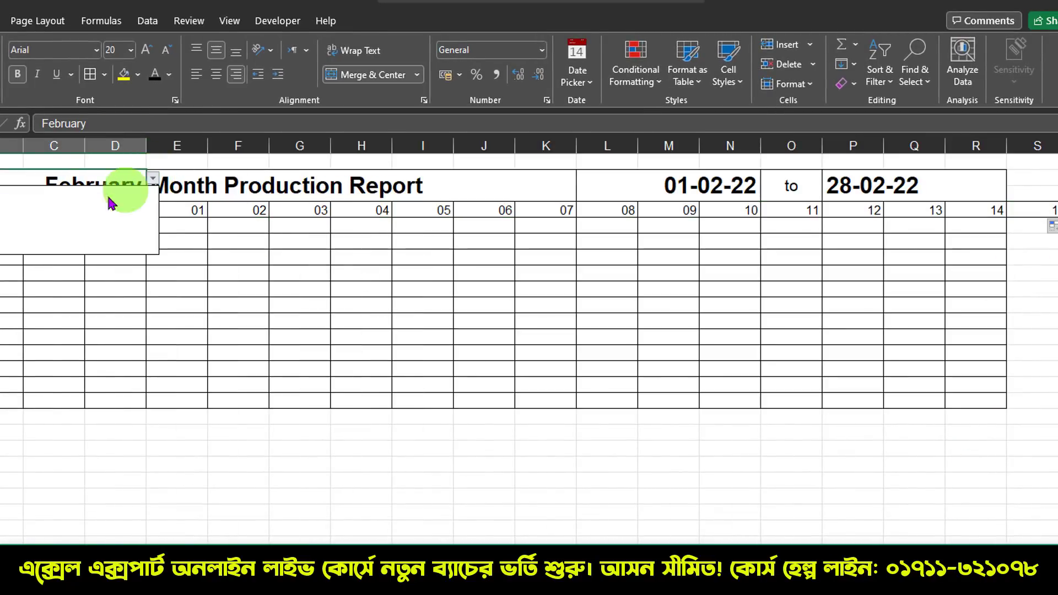
{"action": "left_click", "coordinate": [59, 190]}
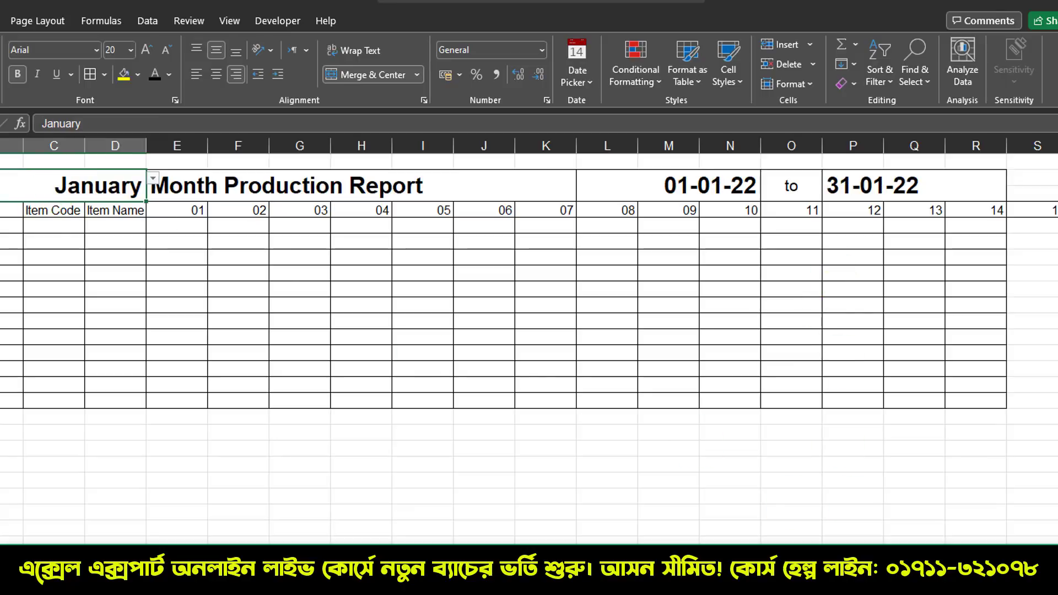
Step: Extend the day formula from AG4 through AJ4 and delete the surplus column AJ
{"action": "scroll", "coordinate": [529, 330], "scroll_direction": "right", "scroll_amount": 5}
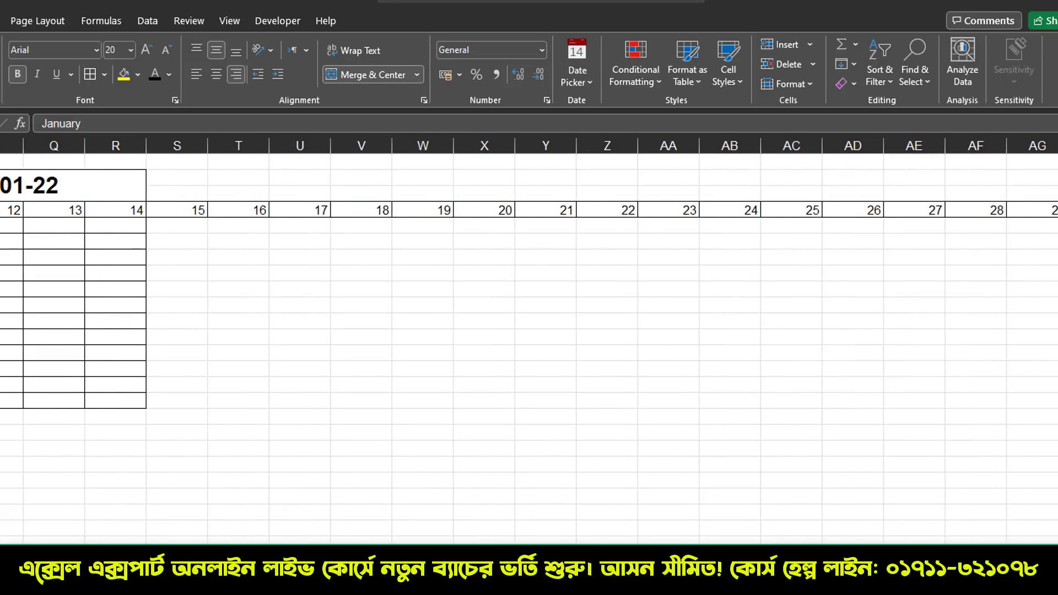
{"action": "left_click", "coordinate": [1055, 208]}
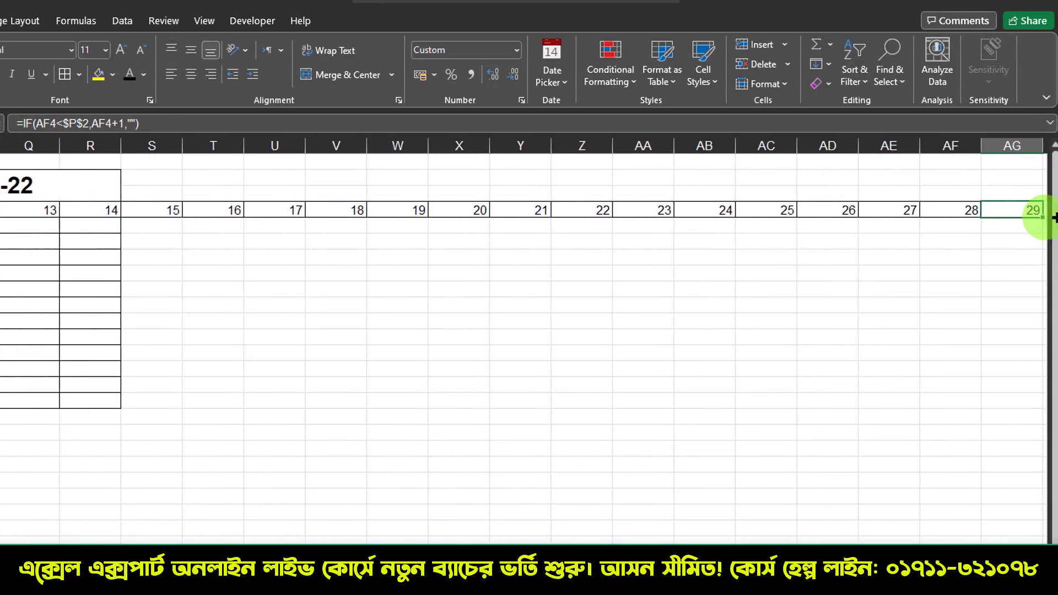
{"action": "scroll", "coordinate": [1055, 215], "scroll_direction": "right", "scroll_amount": 2}
{"action": "left_click_drag", "start_coordinate": [1034, 218], "coordinate": [917, 224]}
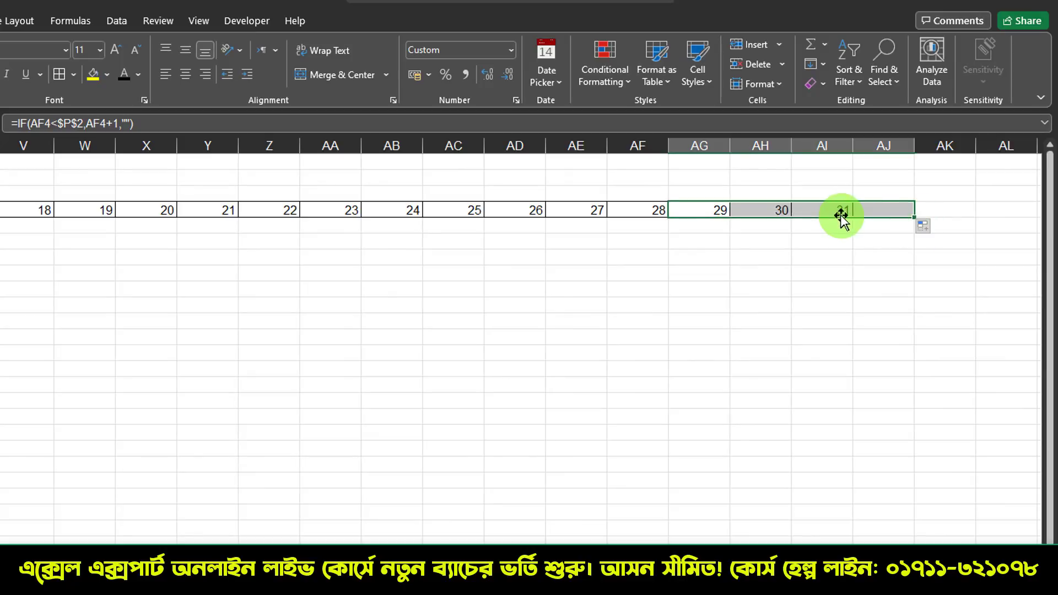
{"action": "right_click", "coordinate": [882, 145]}
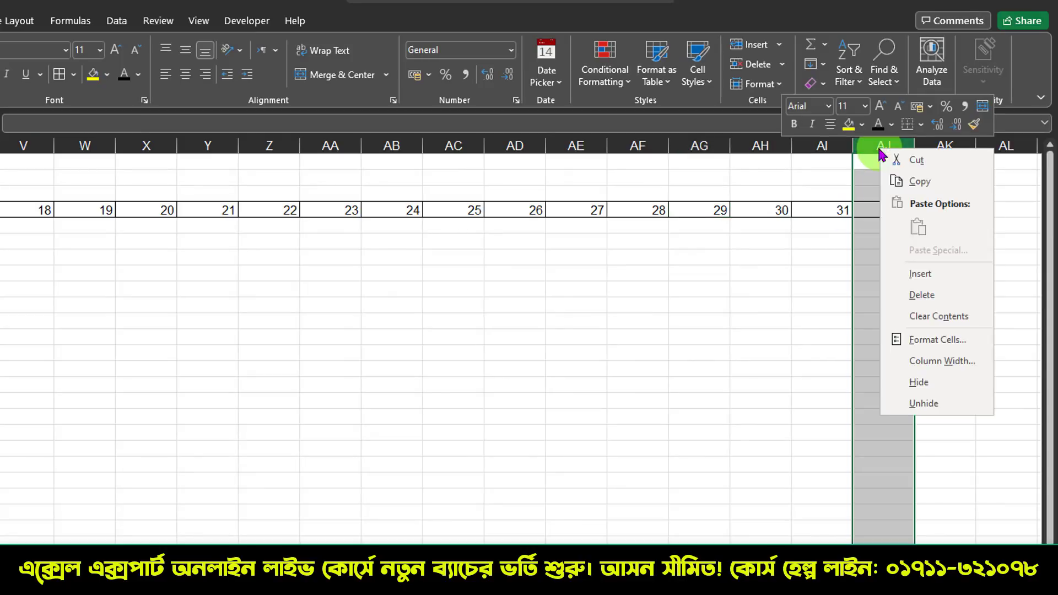
{"action": "left_click", "coordinate": [926, 314]}
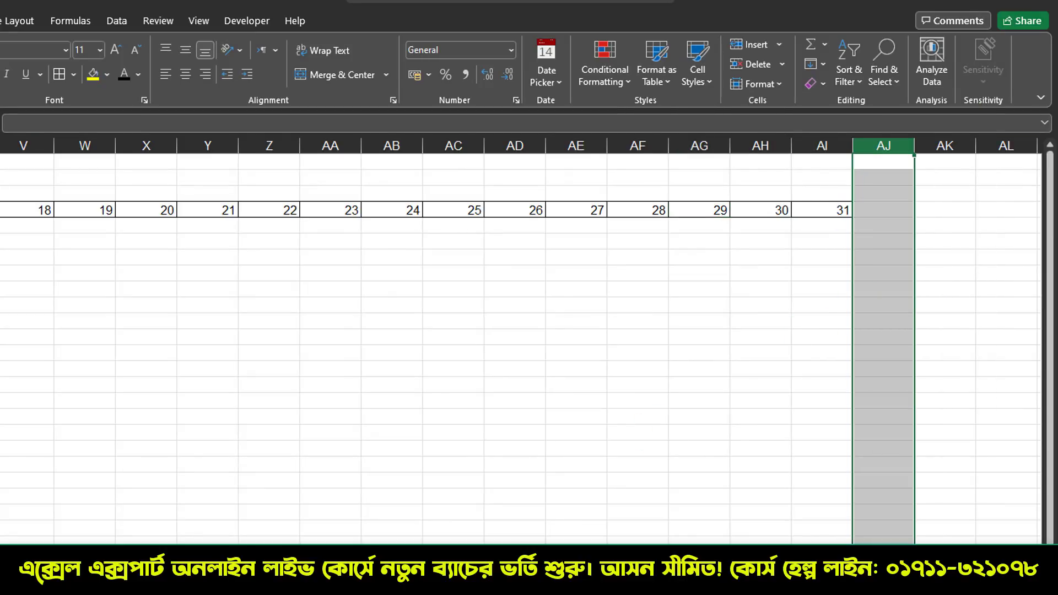
Step: Select columns E through AI and AutoFit their widths to the day numbers
{"action": "scroll", "coordinate": [524, 348], "scroll_direction": "left", "scroll_amount": 1}
{"action": "scroll", "coordinate": [208, 225], "scroll_direction": "left", "scroll_amount": 6}
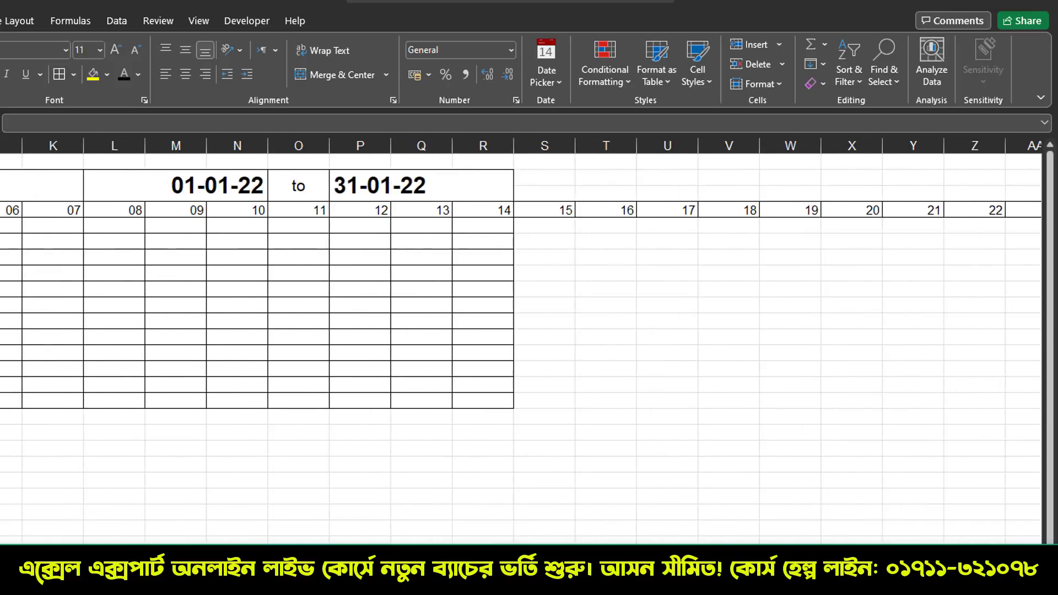
{"action": "left_click", "coordinate": [103, 145]}
{"action": "left_click_drag", "start_coordinate": [103, 145], "coordinate": [986, 164]}
{"action": "left_click_drag", "start_coordinate": [1041, 134], "coordinate": [956, 147]}
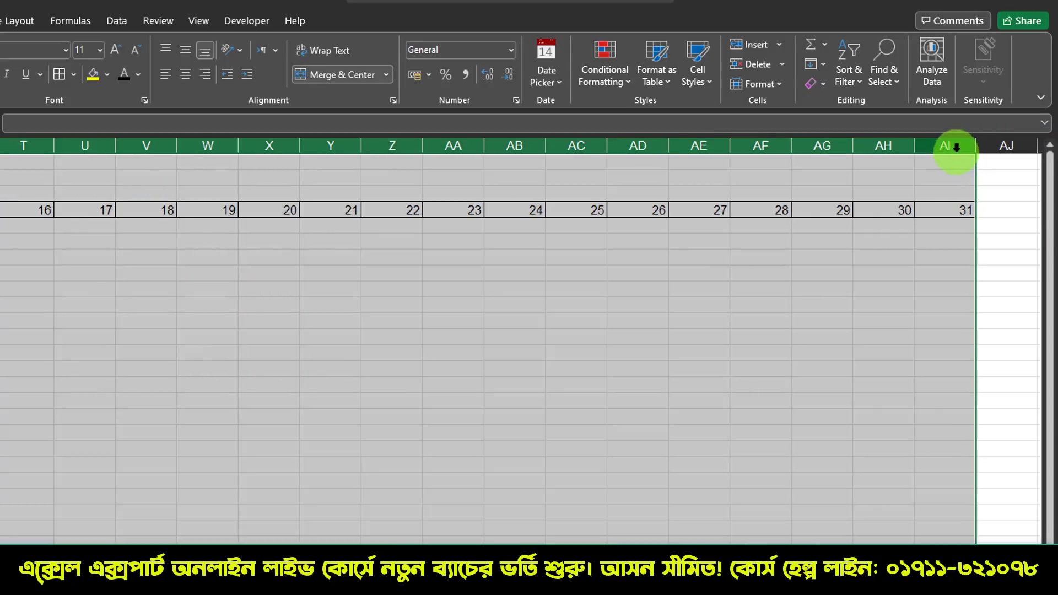
{"action": "double_click", "coordinate": [484, 147]}
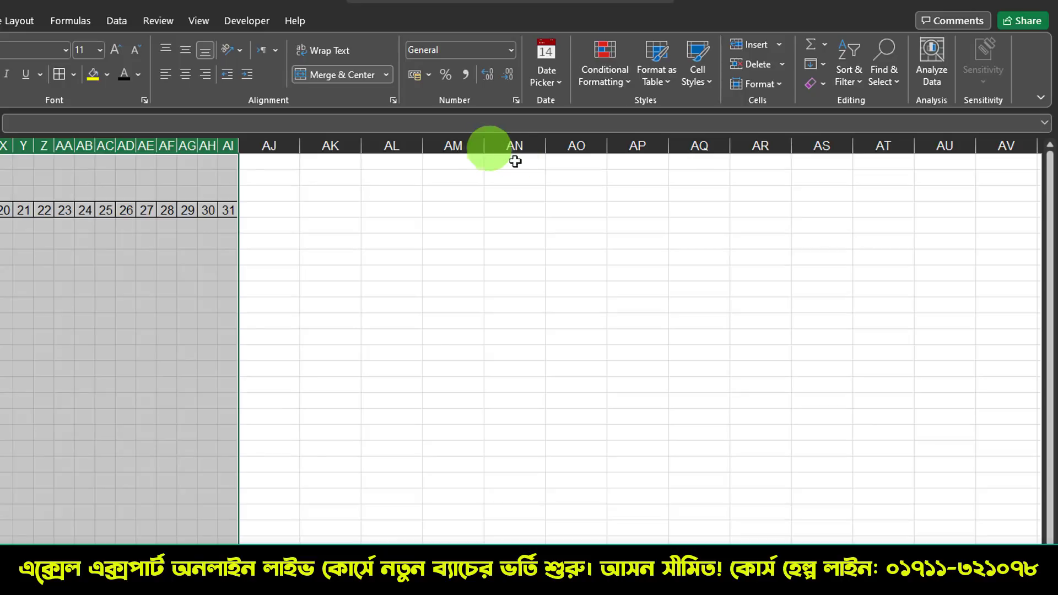
{"action": "scroll", "coordinate": [520, 348], "scroll_direction": "left", "scroll_amount": 6}
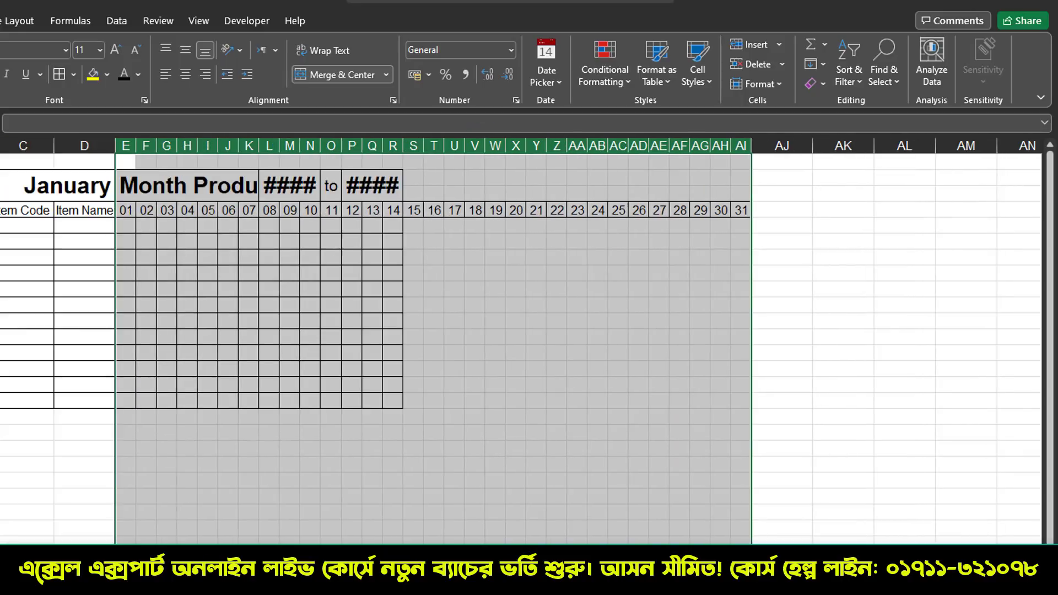
{"action": "left_click", "coordinate": [457, 346]}
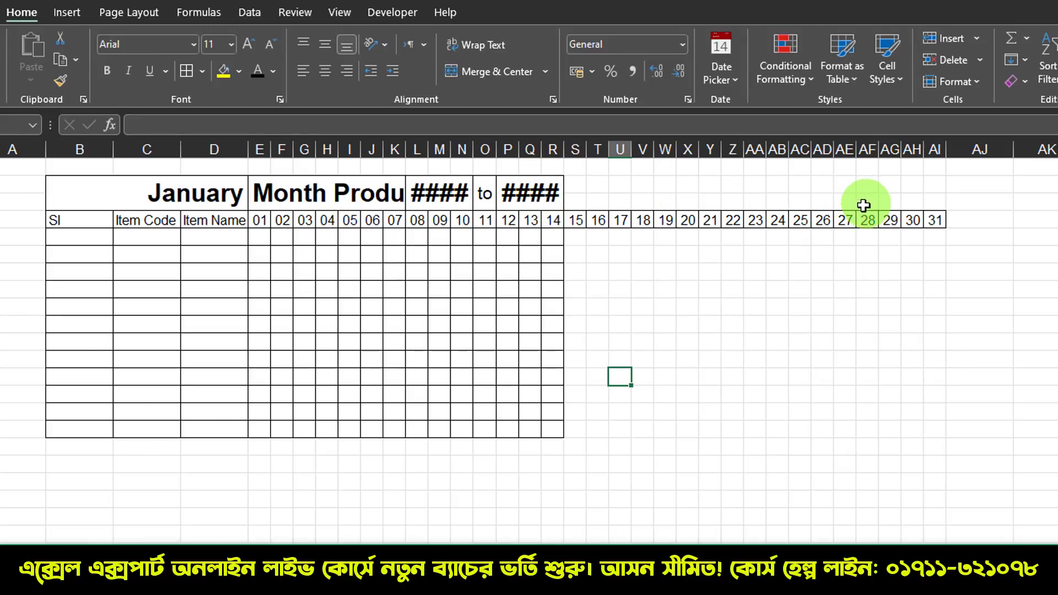
{"action": "left_click", "coordinate": [219, 190]}
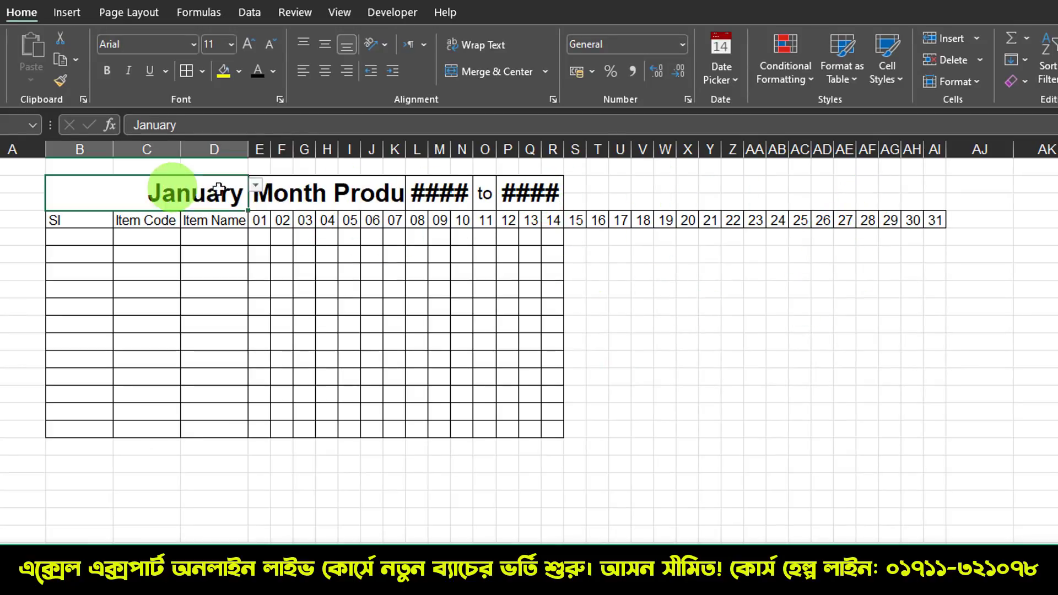
{"action": "left_click_drag", "start_coordinate": [219, 190], "coordinate": [543, 194]}
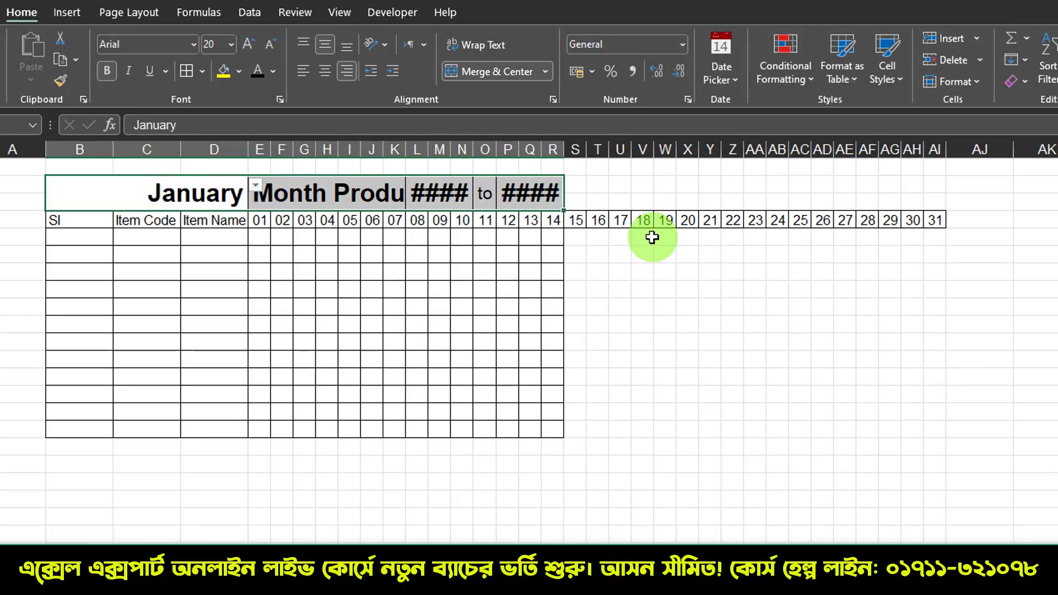
{"action": "left_click", "coordinate": [552, 255]}
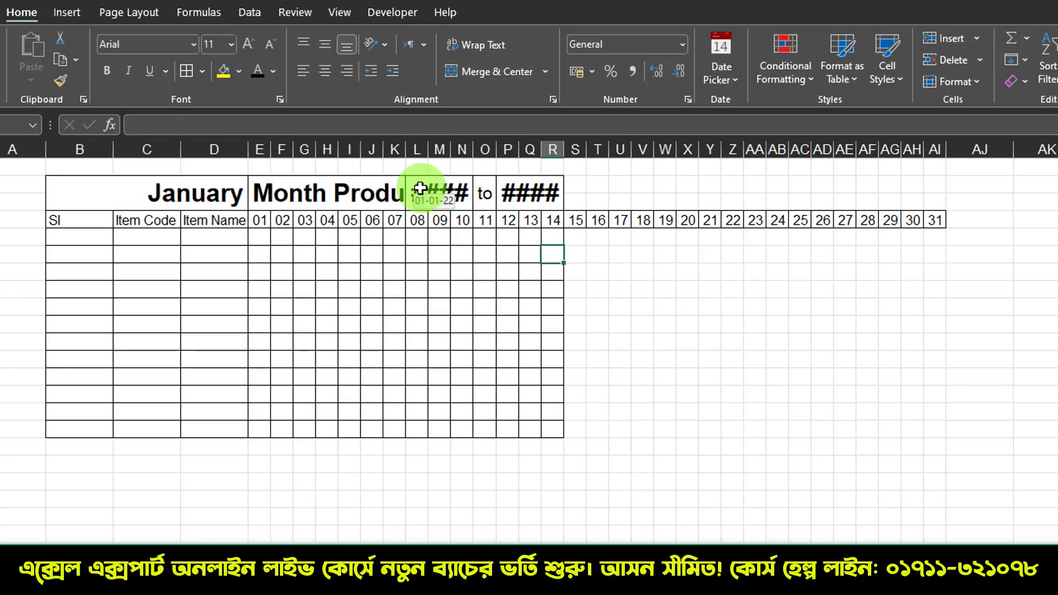
Step: Move the start date, "to" and end date cells from L2:R3 to the area starting at X2
{"action": "left_click_drag", "start_coordinate": [420, 188], "coordinate": [518, 189]}
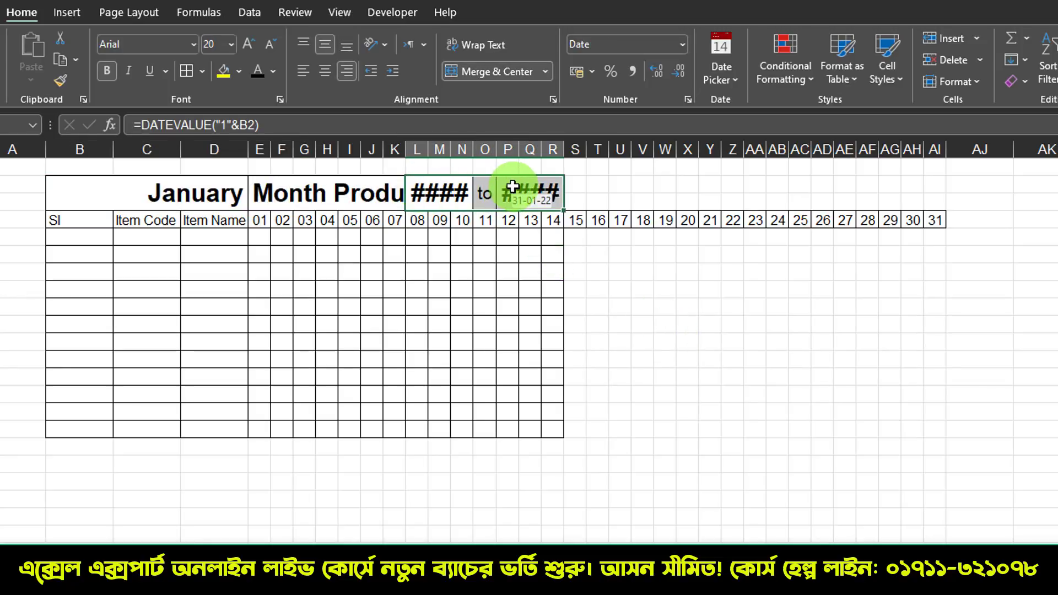
{"action": "right_click", "coordinate": [513, 188]}
{"action": "left_click", "coordinate": [554, 200]}
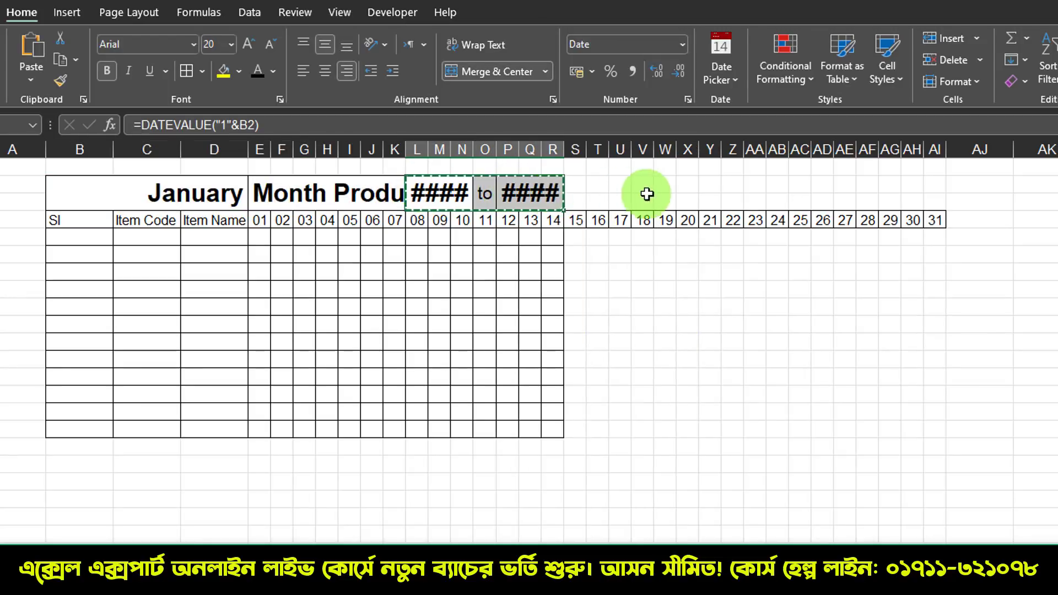
{"action": "left_click", "coordinate": [688, 184]}
{"action": "right_click", "coordinate": [687, 184]}
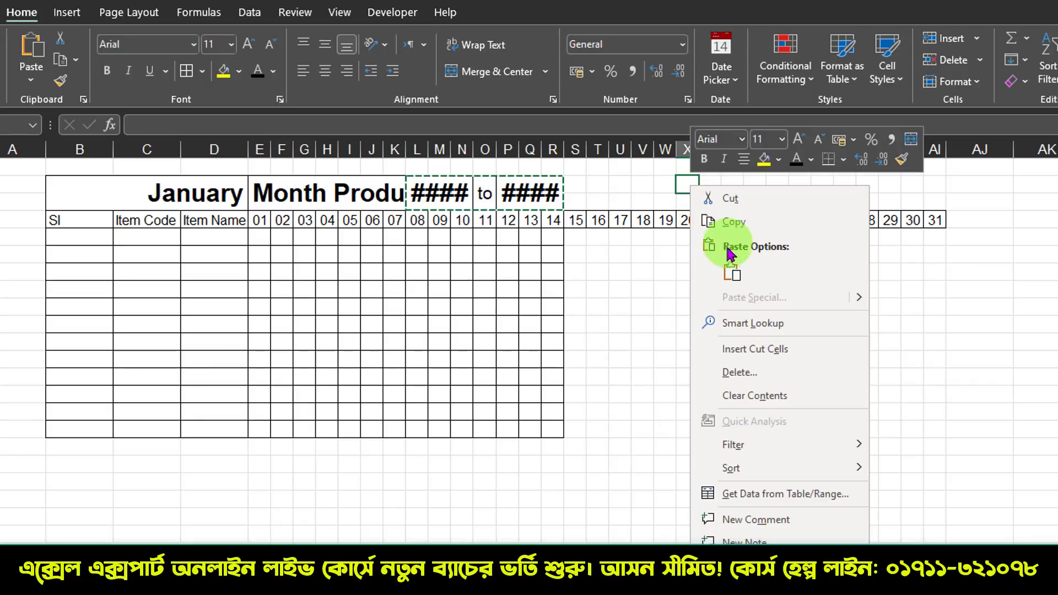
{"action": "left_click", "coordinate": [732, 271]}
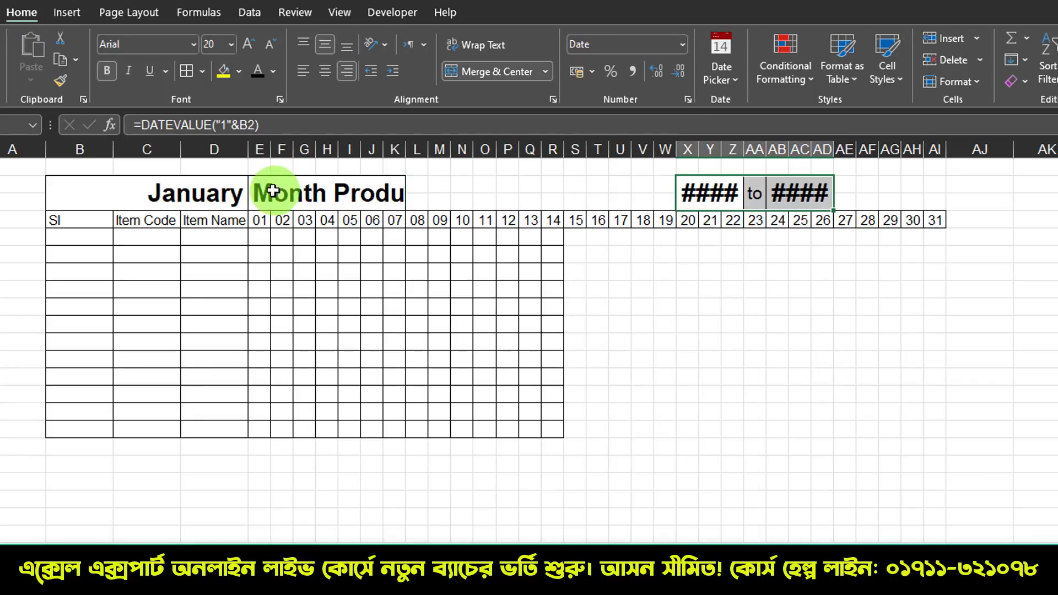
Step: Merge the Month Production Report title across E2:U3 and align it left
{"action": "left_click_drag", "start_coordinate": [269, 194], "coordinate": [591, 184]}
{"action": "left_click", "coordinate": [473, 87]}
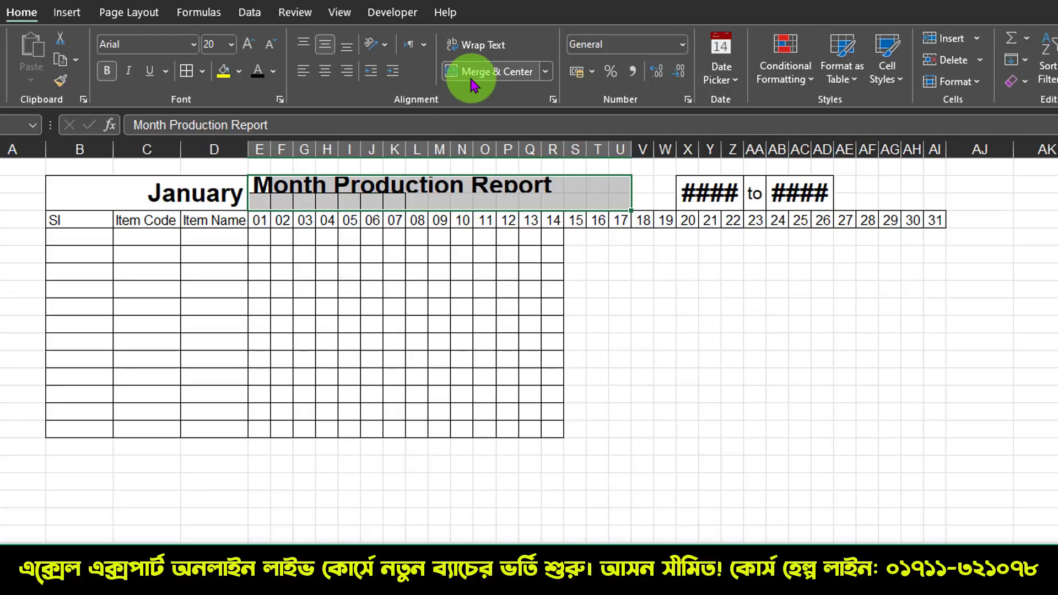
{"action": "left_click", "coordinate": [473, 87]}
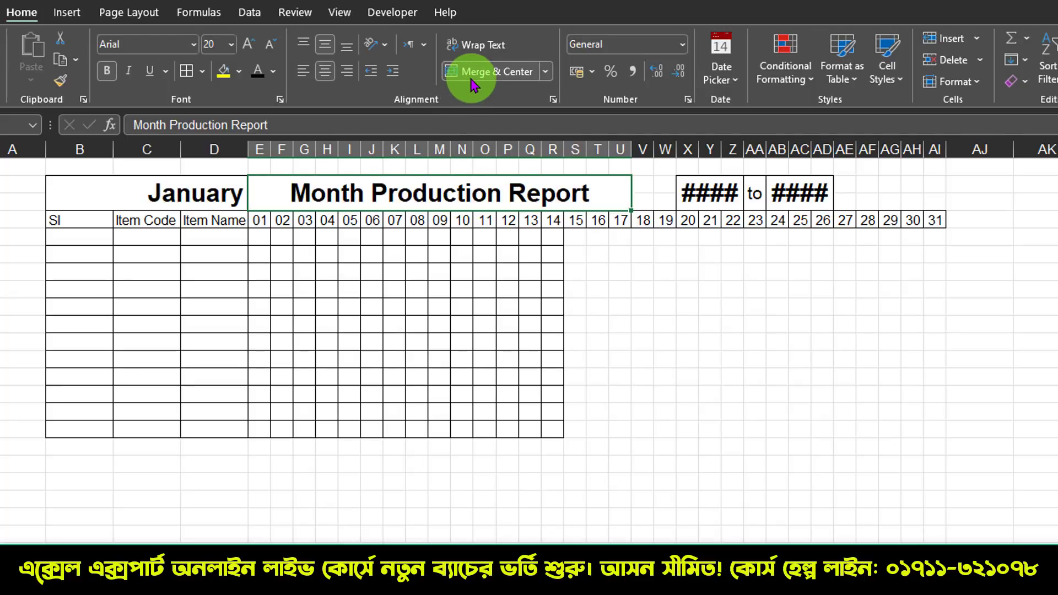
{"action": "left_click", "coordinate": [302, 71]}
{"action": "left_click", "coordinate": [643, 326]}
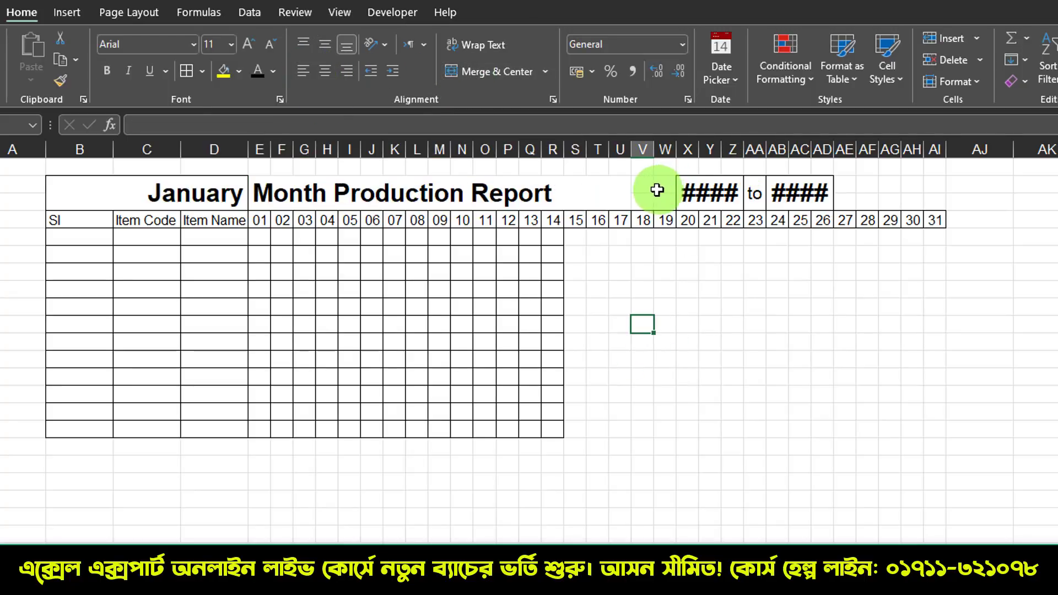
Step: Widen the date cells by merging the start date across V2:Z3 and the end date across AB2:AF3
{"action": "left_click_drag", "start_coordinate": [647, 185], "coordinate": [697, 197]}
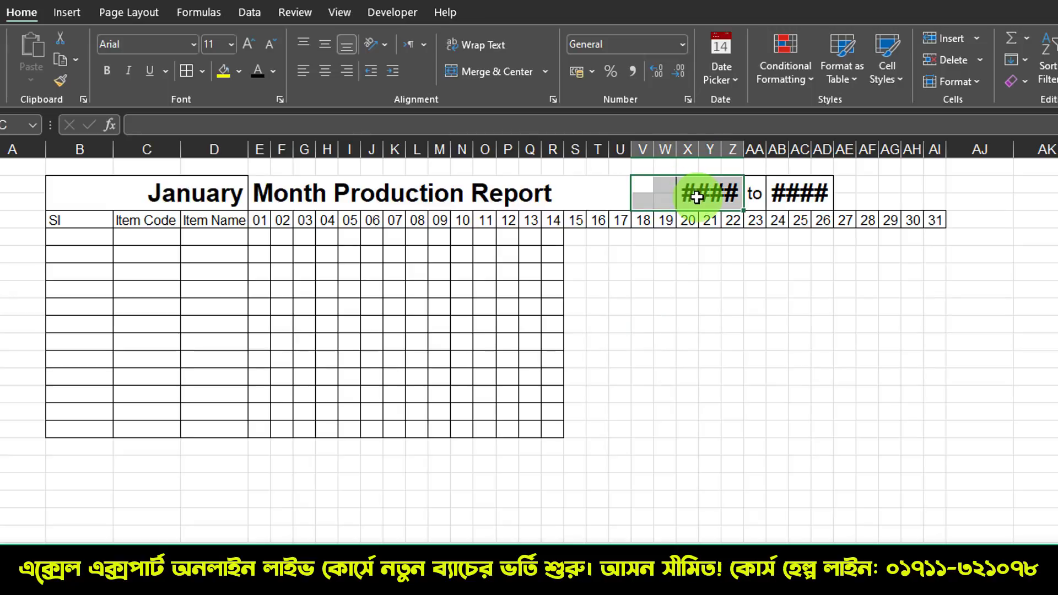
{"action": "left_click", "coordinate": [495, 81]}
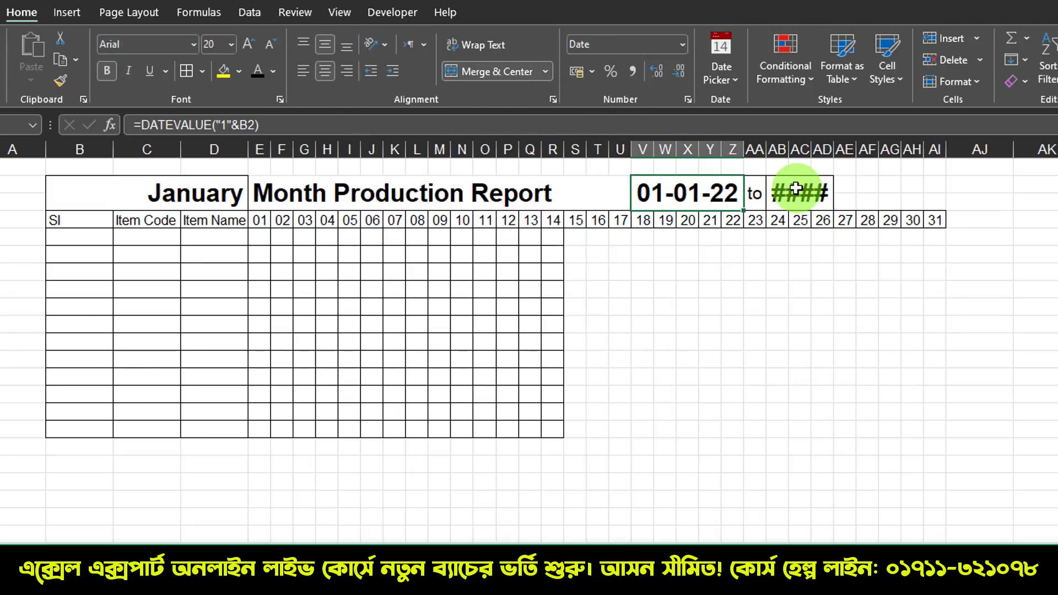
{"action": "left_click", "coordinate": [846, 192]}
{"action": "left_click_drag", "start_coordinate": [857, 191], "coordinate": [864, 189]}
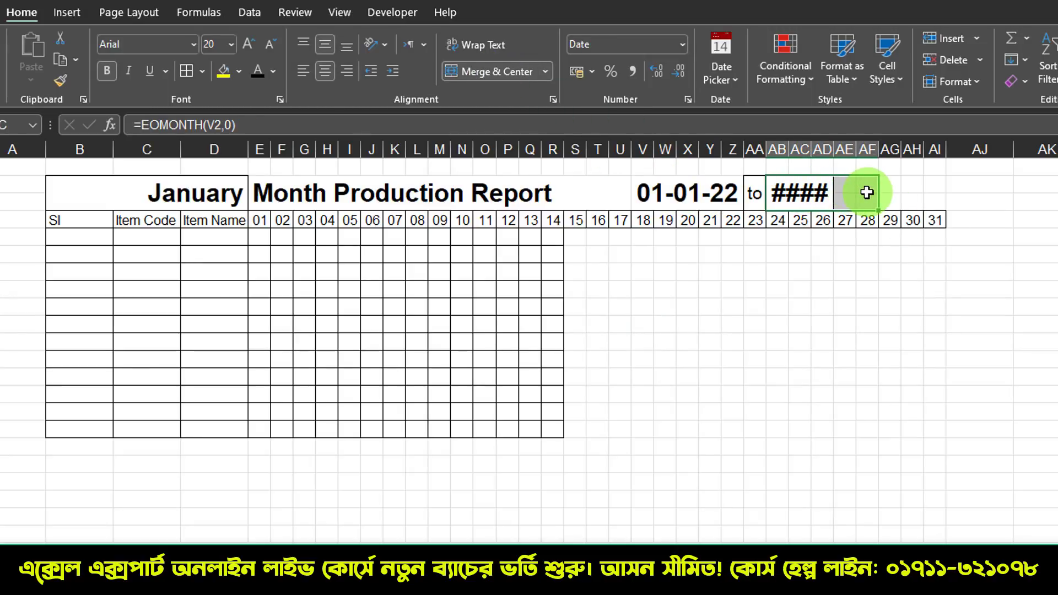
{"action": "left_click", "coordinate": [512, 77]}
{"action": "left_click", "coordinate": [755, 339]}
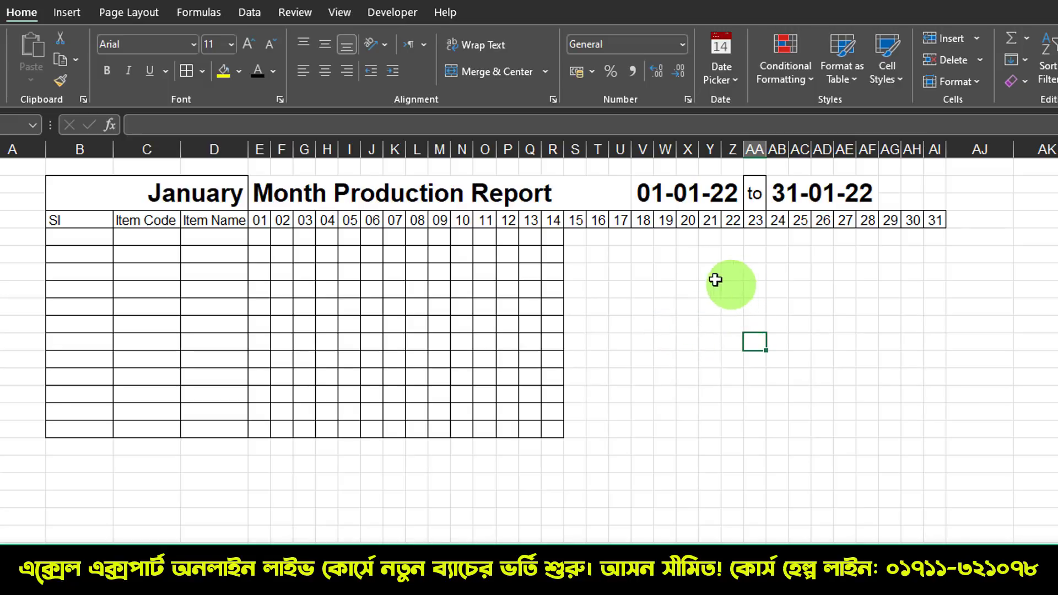
Step: Apply all borders to the heading range B2:AI3 and to the day grid E4:AI16
{"action": "left_click_drag", "start_coordinate": [94, 190], "coordinate": [927, 199]}
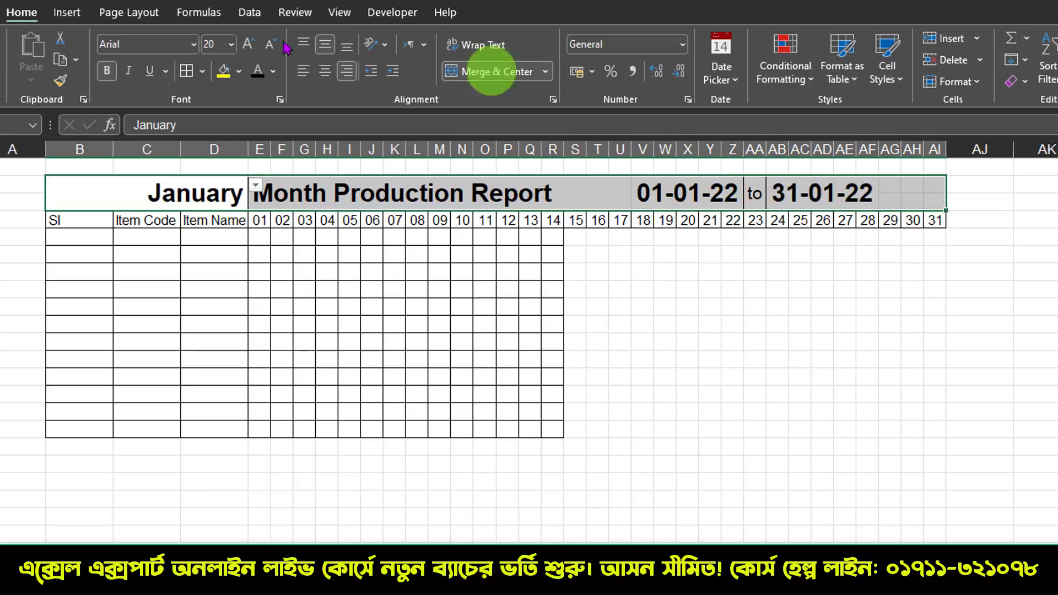
{"action": "left_click", "coordinate": [189, 80]}
{"action": "left_click", "coordinate": [667, 256]}
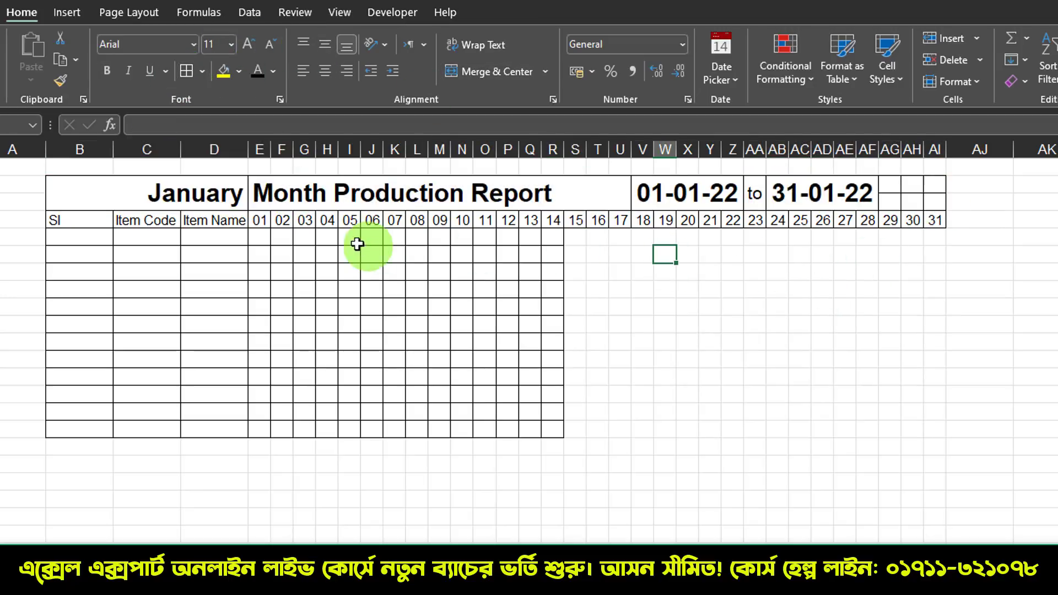
{"action": "left_click_drag", "start_coordinate": [262, 220], "coordinate": [935, 429]}
{"action": "left_click", "coordinate": [188, 72]}
{"action": "left_click", "coordinate": [532, 287]}
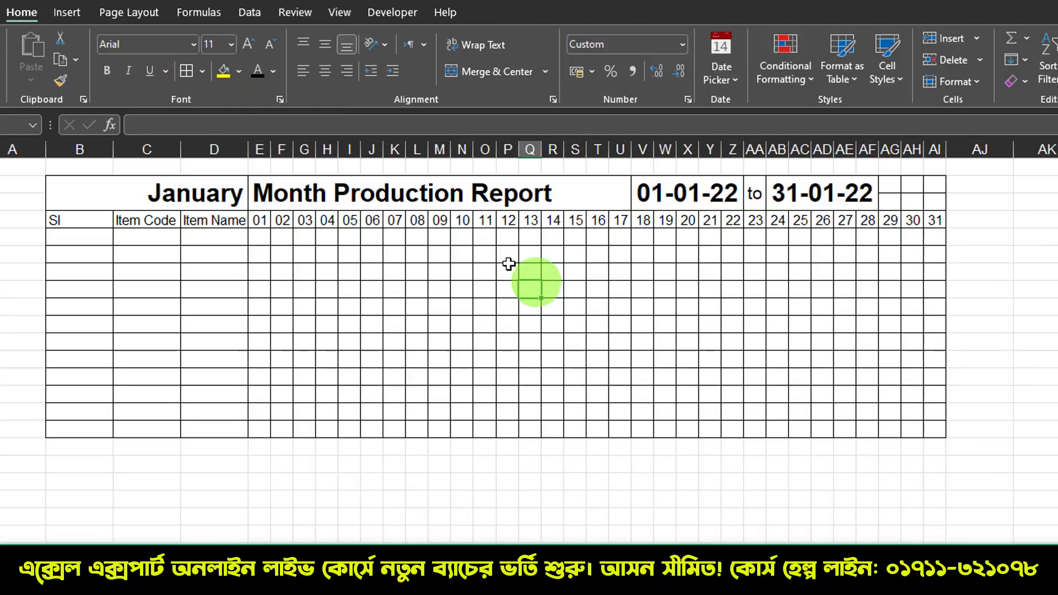
Step: Widen day columns E through AI equally and narrow column A
{"action": "left_click_drag", "start_coordinate": [262, 149], "coordinate": [932, 156]}
{"action": "left_click_drag", "start_coordinate": [274, 146], "coordinate": [282, 148]}
{"action": "left_click", "coordinate": [429, 308]}
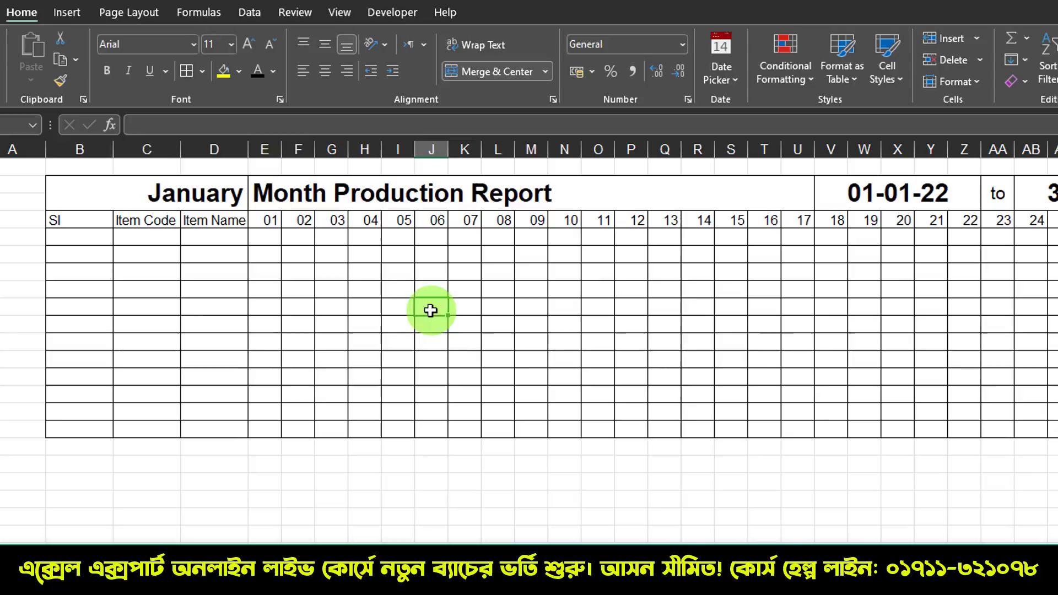
{"action": "left_click_drag", "start_coordinate": [43, 149], "coordinate": [2, 147]}
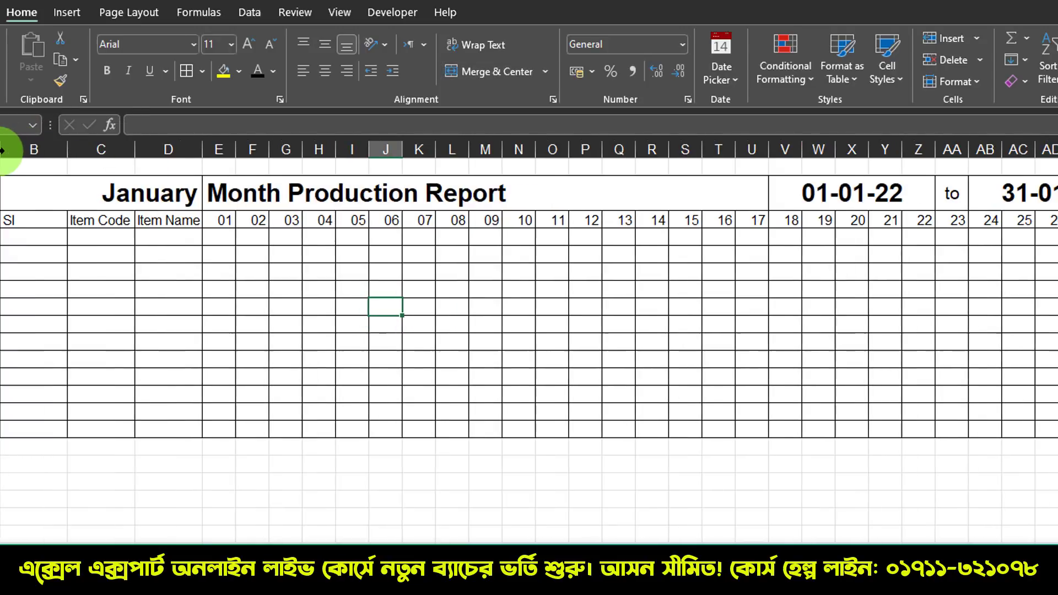
{"action": "left_click", "coordinate": [182, 270]}
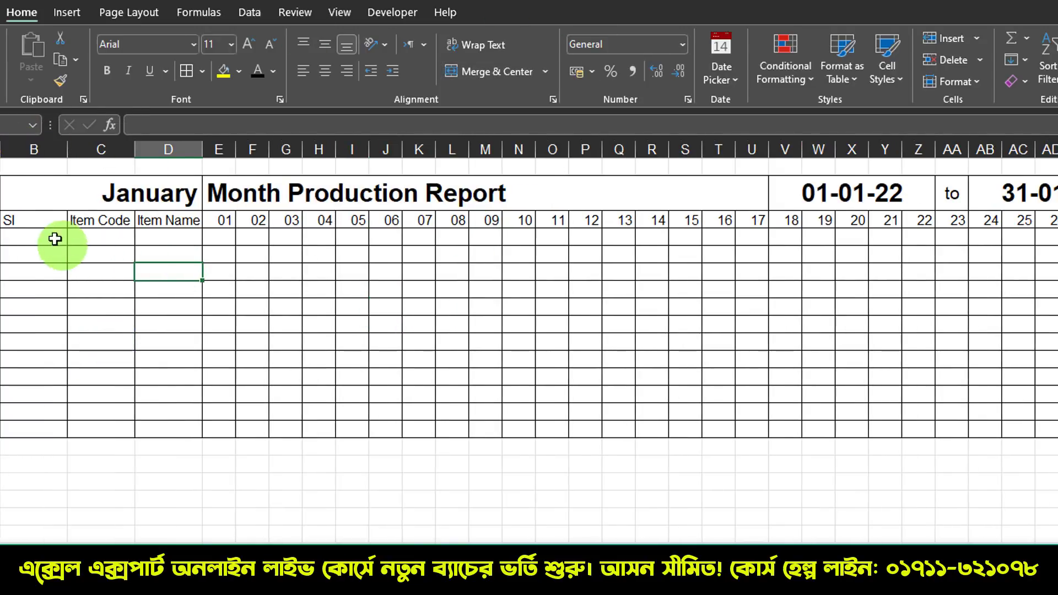
Step: Enter 1 in B5 and fill the Sl column down to B16 as a series
{"action": "left_click", "coordinate": [34, 234]}
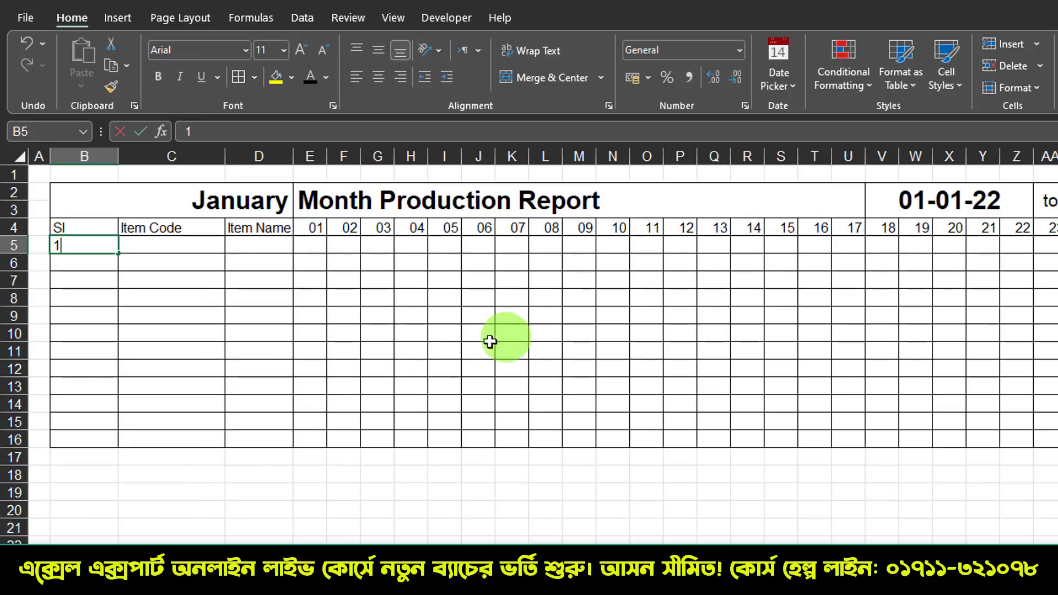
{"action": "type", "text": "1"}
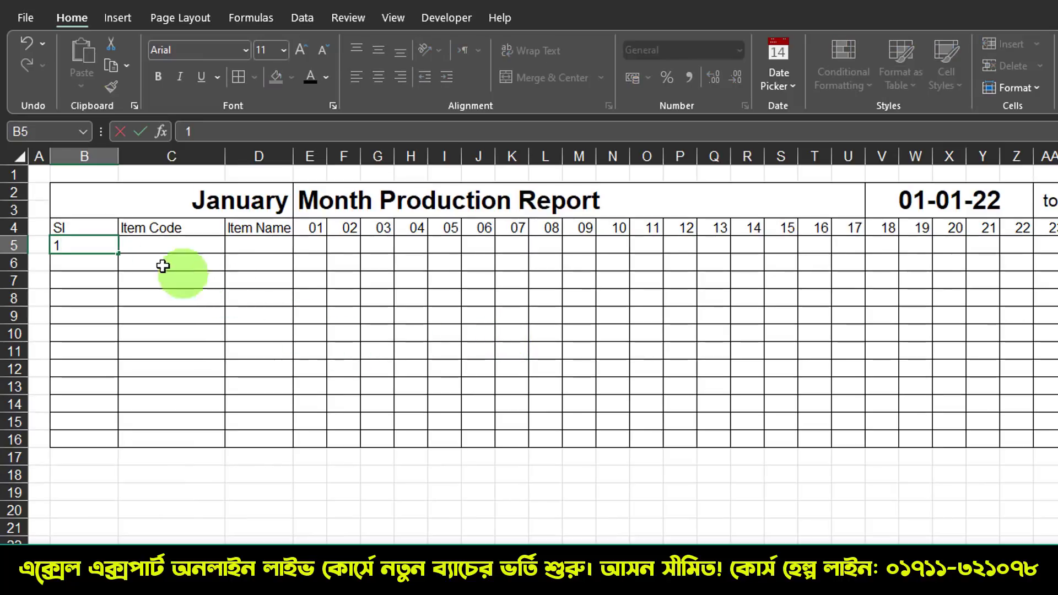
{"action": "left_click", "coordinate": [110, 249]}
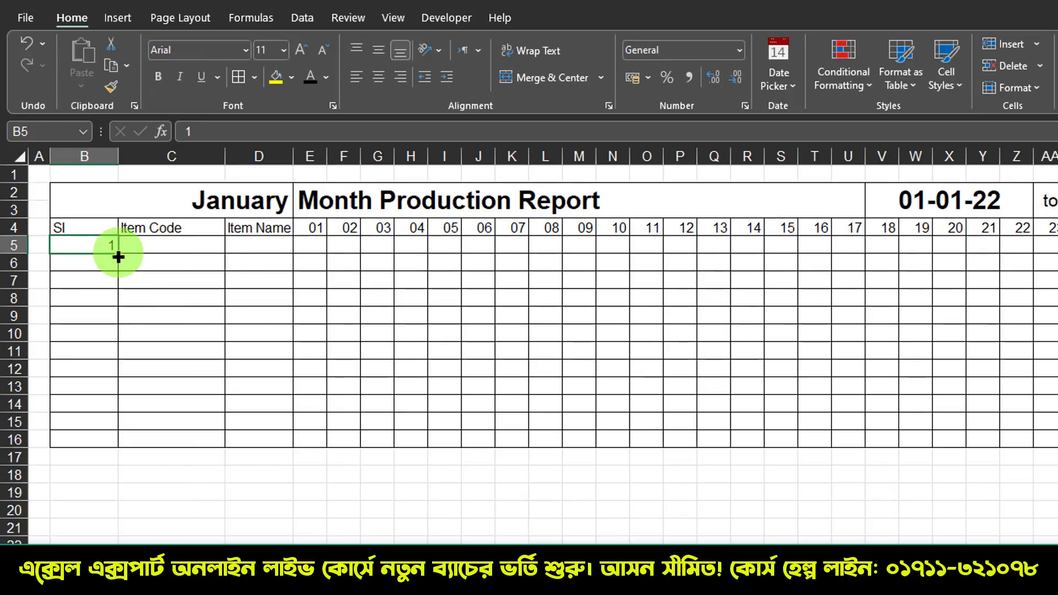
{"action": "left_click_drag", "start_coordinate": [117, 253], "coordinate": [117, 441]}
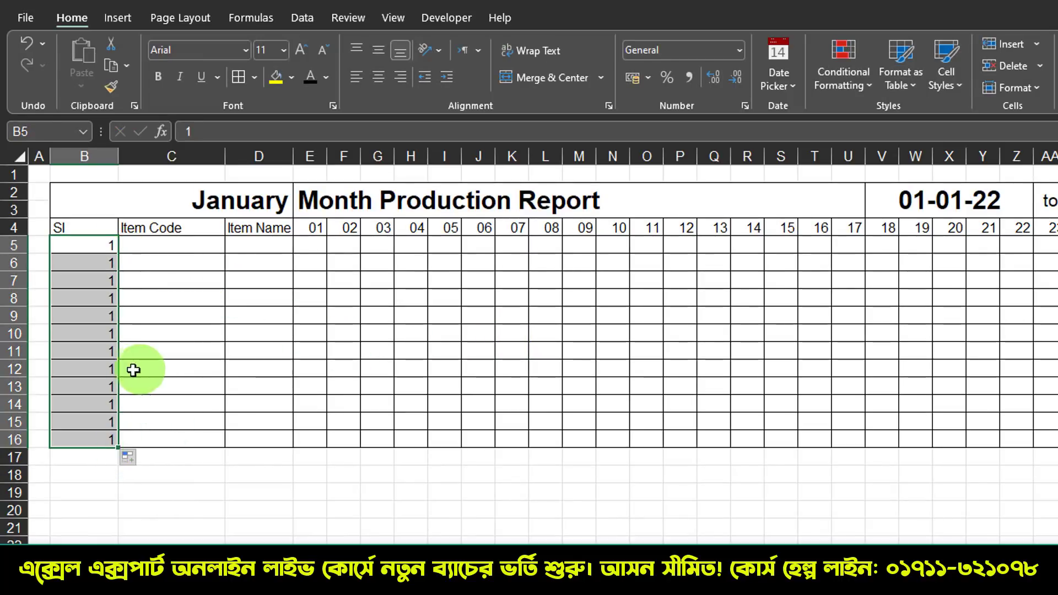
{"action": "left_click", "coordinate": [128, 457]}
{"action": "left_click", "coordinate": [166, 499]}
Step: Enter item code 1001 in C5, fill it down to C16 as a series, and widen the Item Name column
{"action": "left_click", "coordinate": [187, 244]}
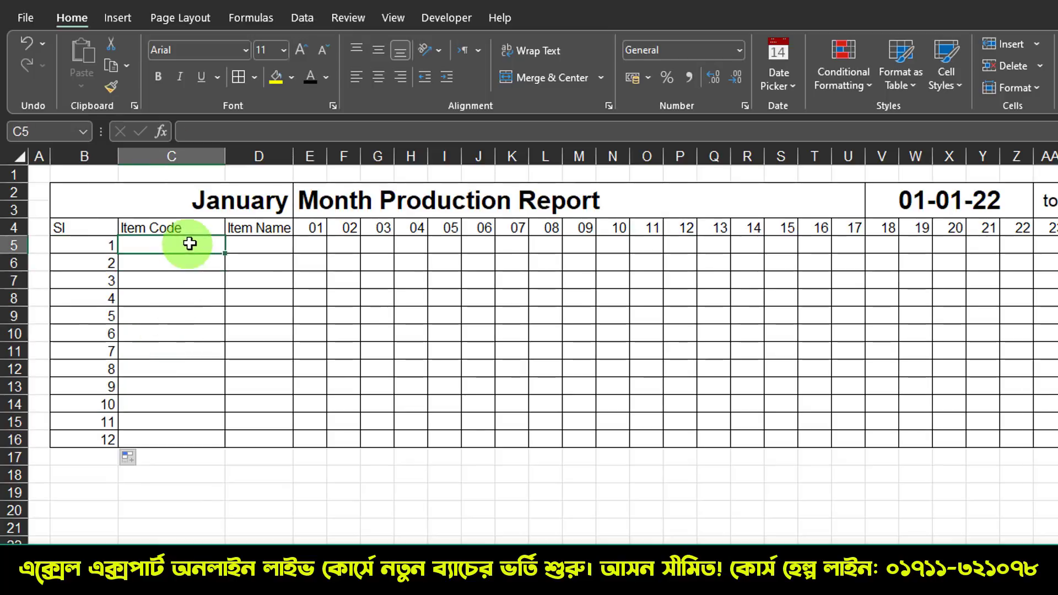
{"action": "type", "text": "1"}
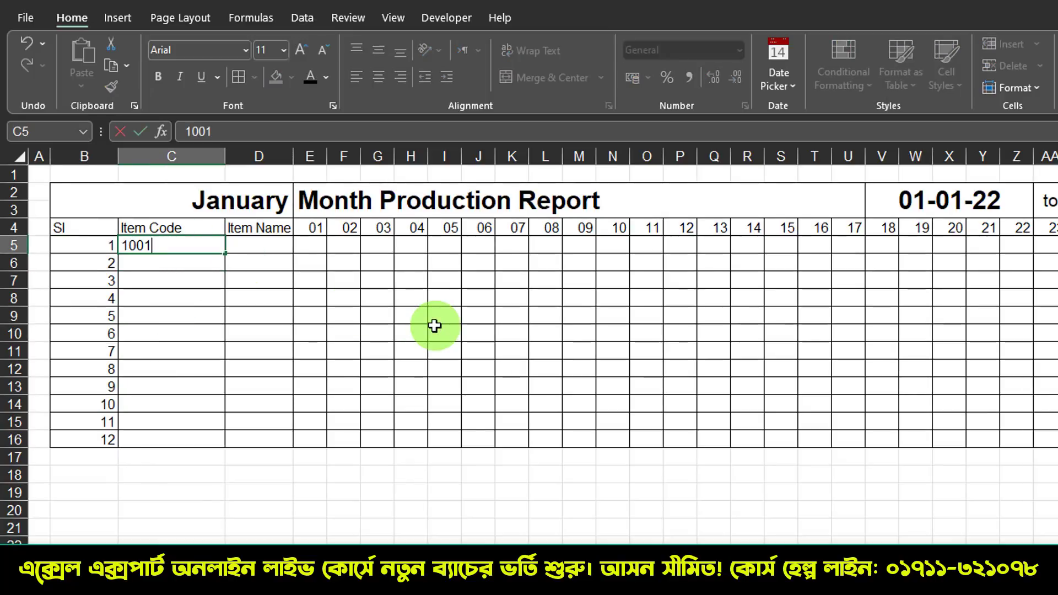
{"action": "type", "text": "001"}
{"action": "key", "text": "Return"}
{"action": "left_click", "coordinate": [208, 242]}
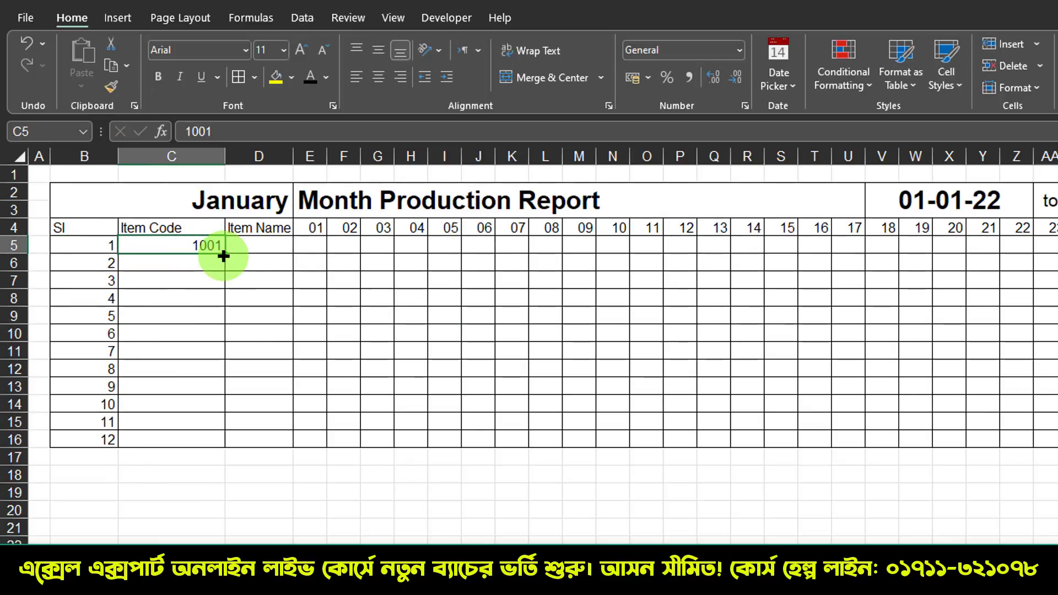
{"action": "left_click_drag", "start_coordinate": [225, 253], "coordinate": [223, 441]}
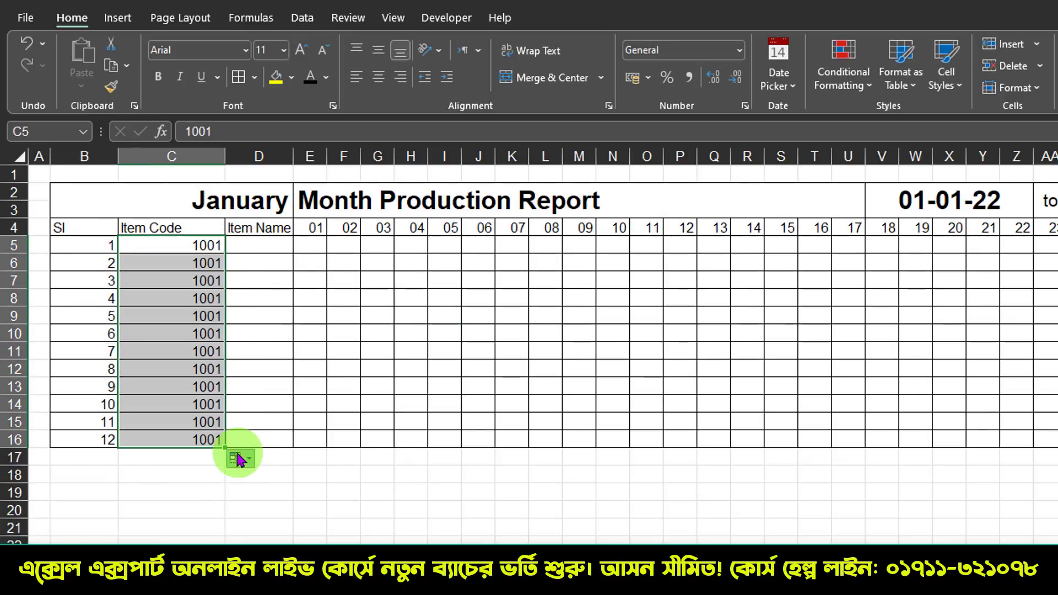
{"action": "left_click", "coordinate": [239, 457]}
{"action": "left_click", "coordinate": [278, 498]}
{"action": "left_click", "coordinate": [270, 247]}
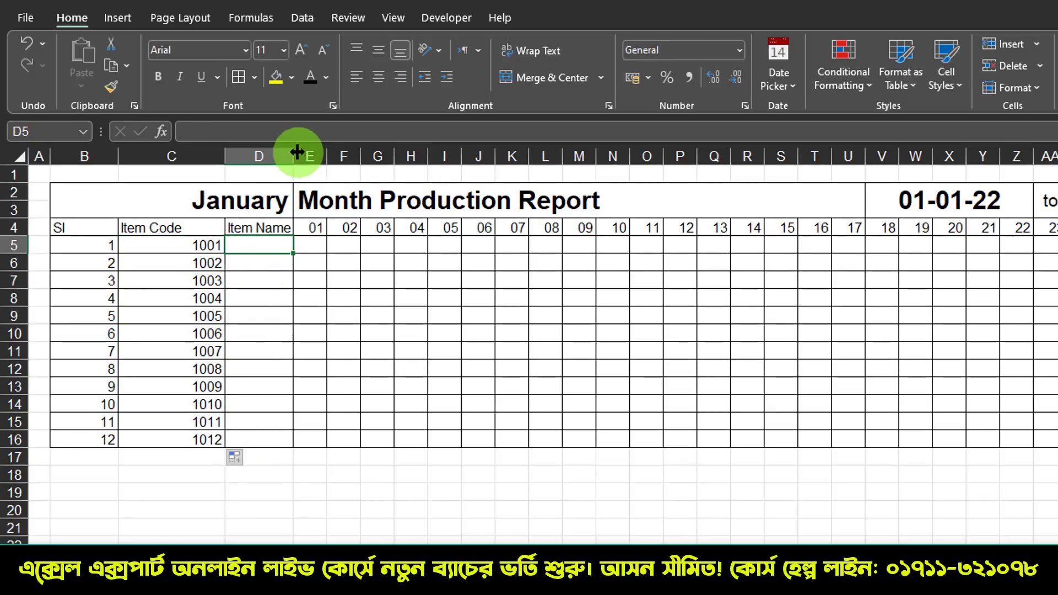
{"action": "left_click_drag", "start_coordinate": [294, 154], "coordinate": [323, 194]}
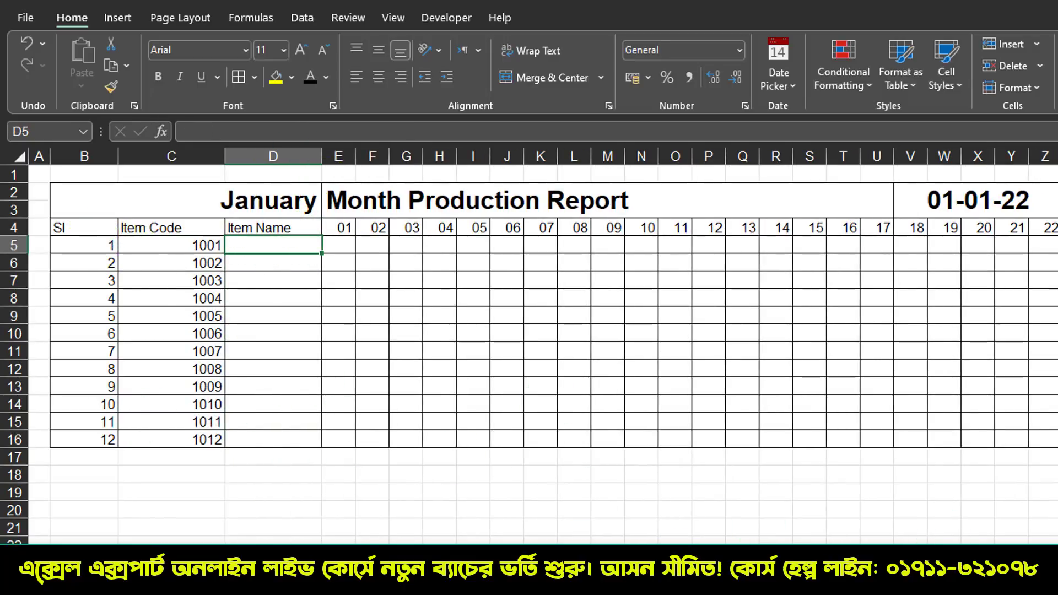
Step: Merge and center AJ2:AJ3 and enter the heading Total
{"action": "scroll", "coordinate": [530, 331], "scroll_direction": "right", "scroll_amount": 2}
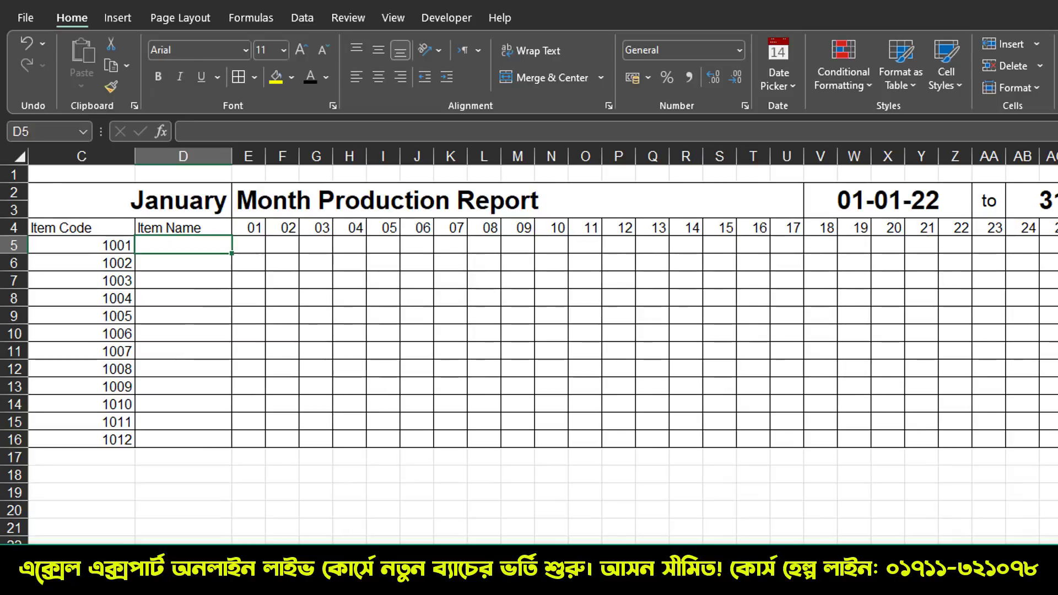
{"action": "scroll", "coordinate": [529, 331], "scroll_direction": "right", "scroll_amount": 3}
{"action": "left_click_drag", "start_coordinate": [910, 196], "coordinate": [904, 213]}
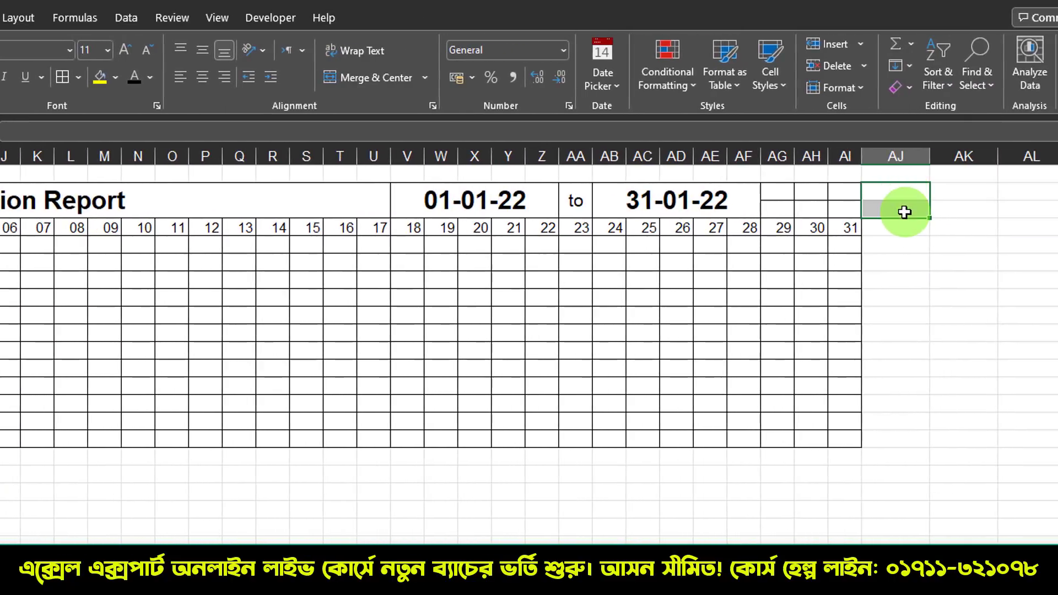
{"action": "left_click", "coordinate": [375, 77]}
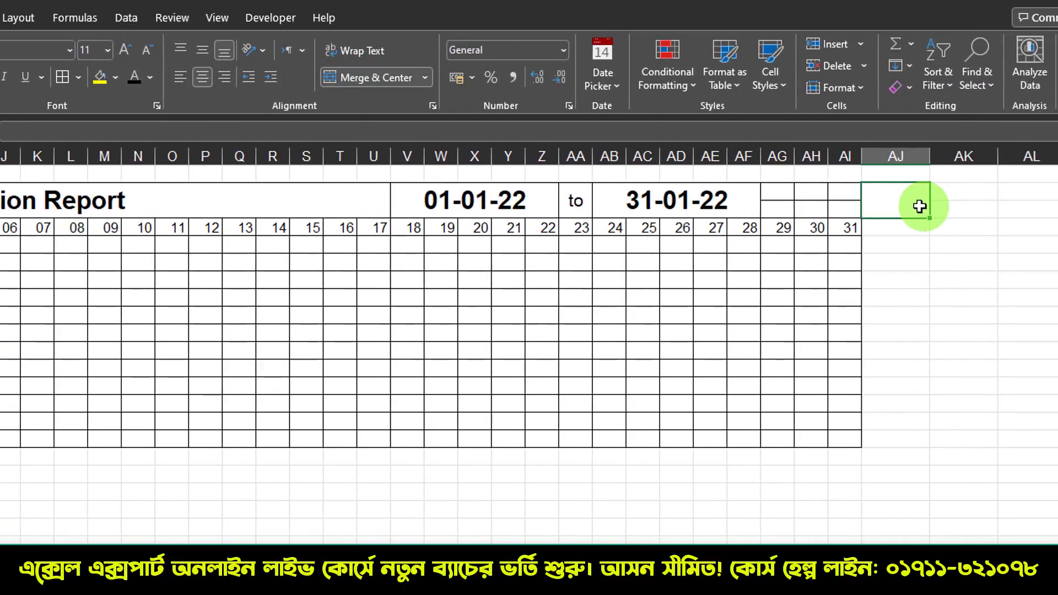
{"action": "type", "text": "Total"}
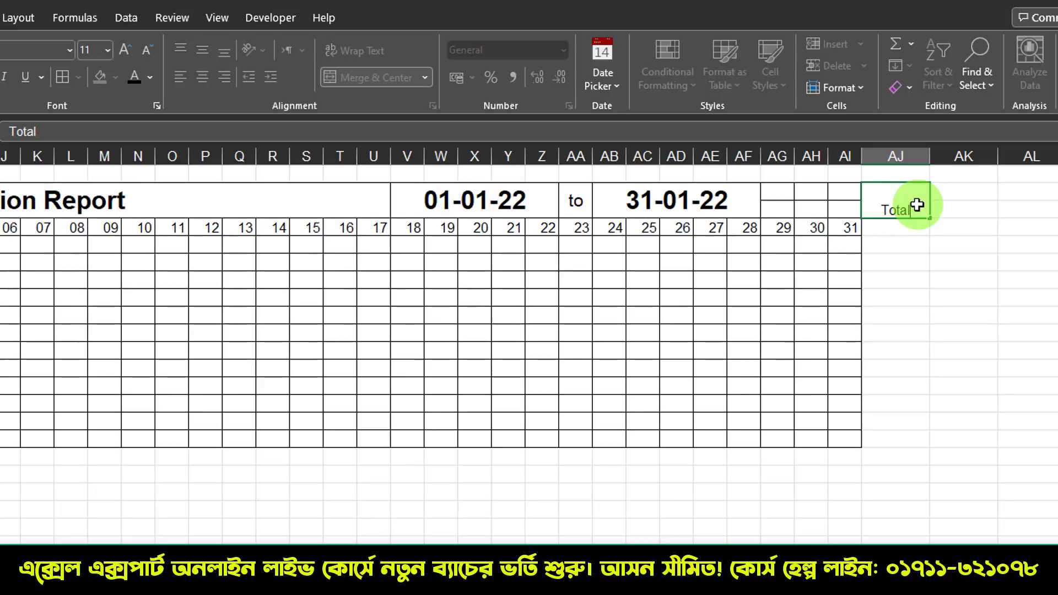
{"action": "left_click", "coordinate": [904, 233]}
Step: Middle-align the Total heading and re-merge it across AJ2:AJ4 in bold at font size 16
{"action": "left_click", "coordinate": [904, 196]}
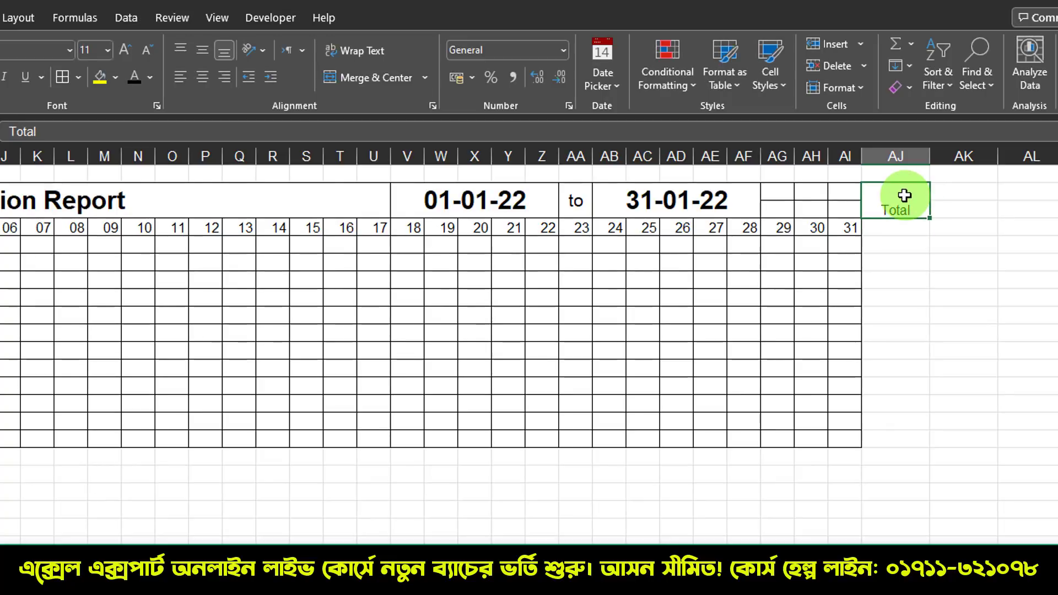
{"action": "left_click", "coordinate": [203, 50]}
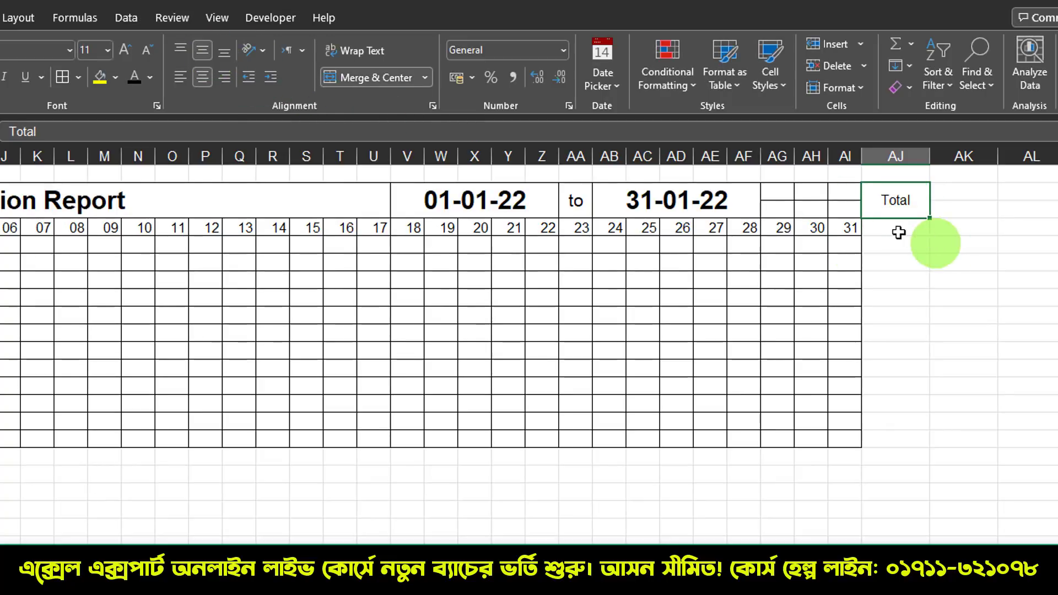
{"action": "left_click_drag", "start_coordinate": [886, 220], "coordinate": [885, 227]}
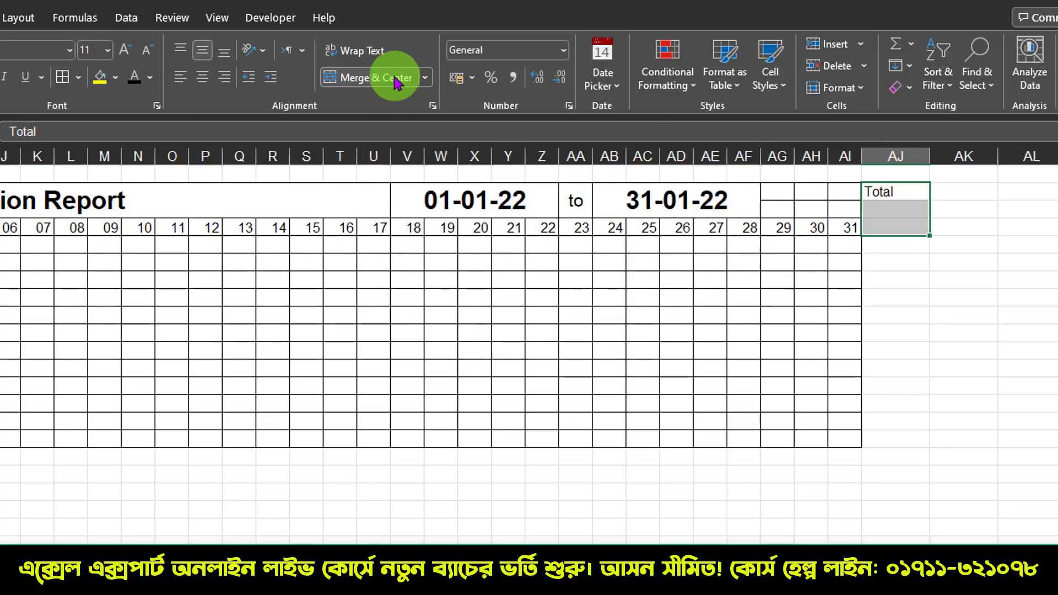
{"action": "left_click", "coordinate": [395, 81]}
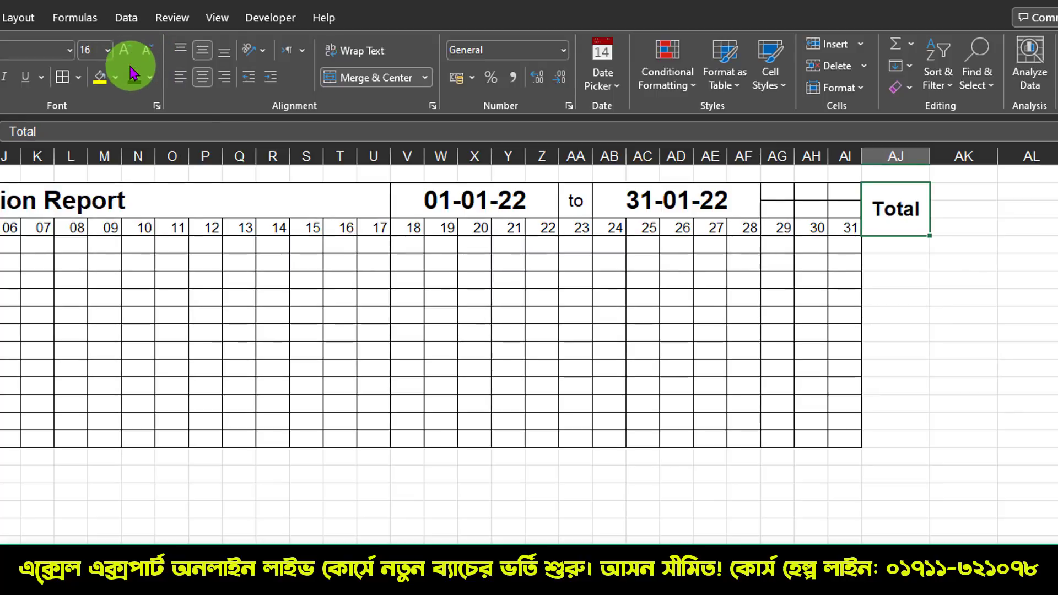
Step: Enter =SUM(E5:AI5) in AJ5 under the Total heading and fill the formula down to AJ16
{"action": "left_click", "coordinate": [926, 352]}
{"action": "left_click", "coordinate": [893, 239]}
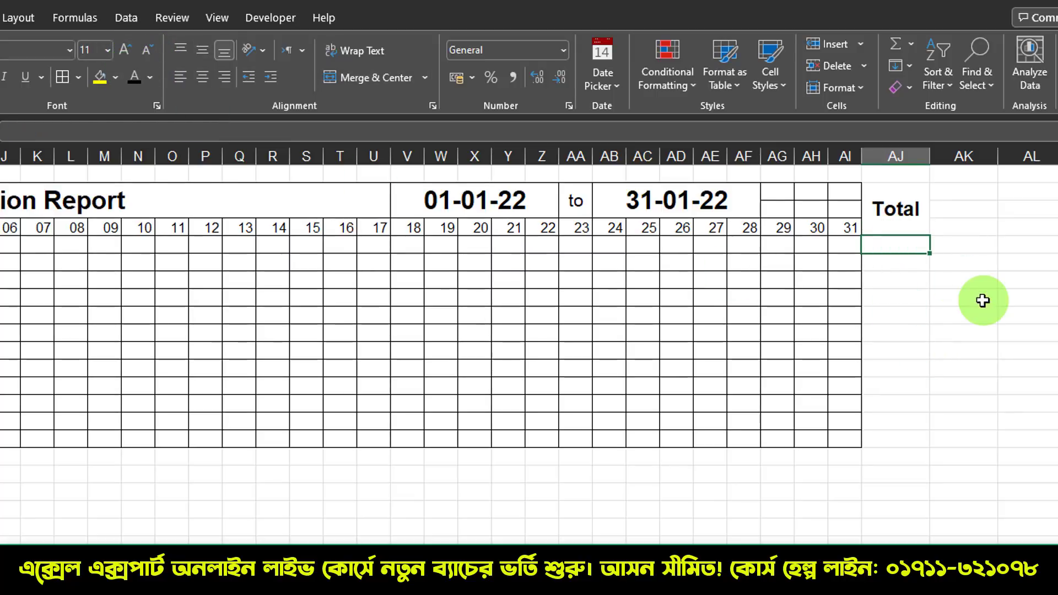
{"action": "type", "text": "=sum"}
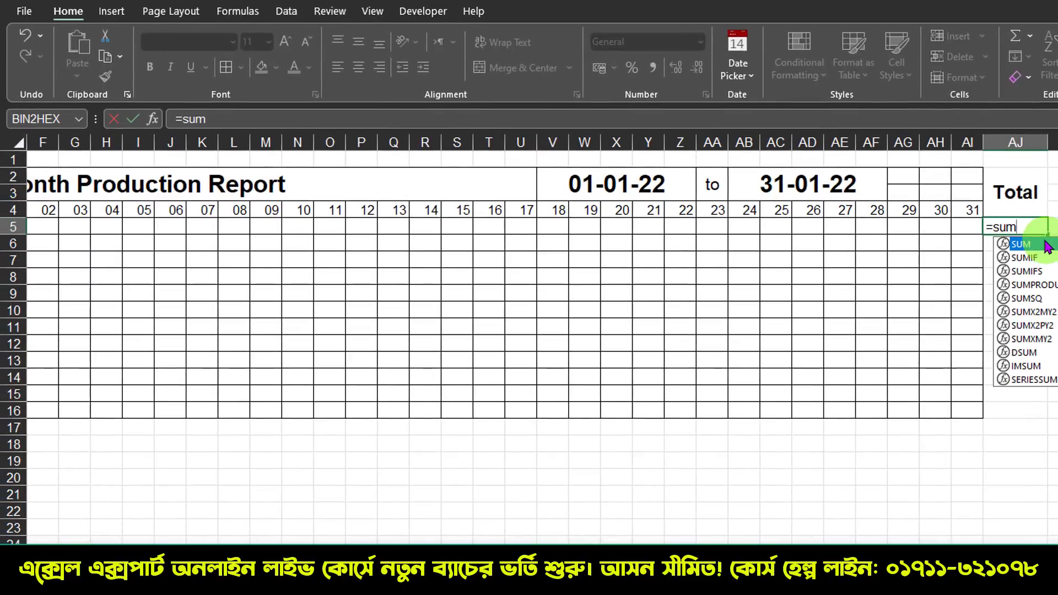
{"action": "double_click", "coordinate": [1046, 245]}
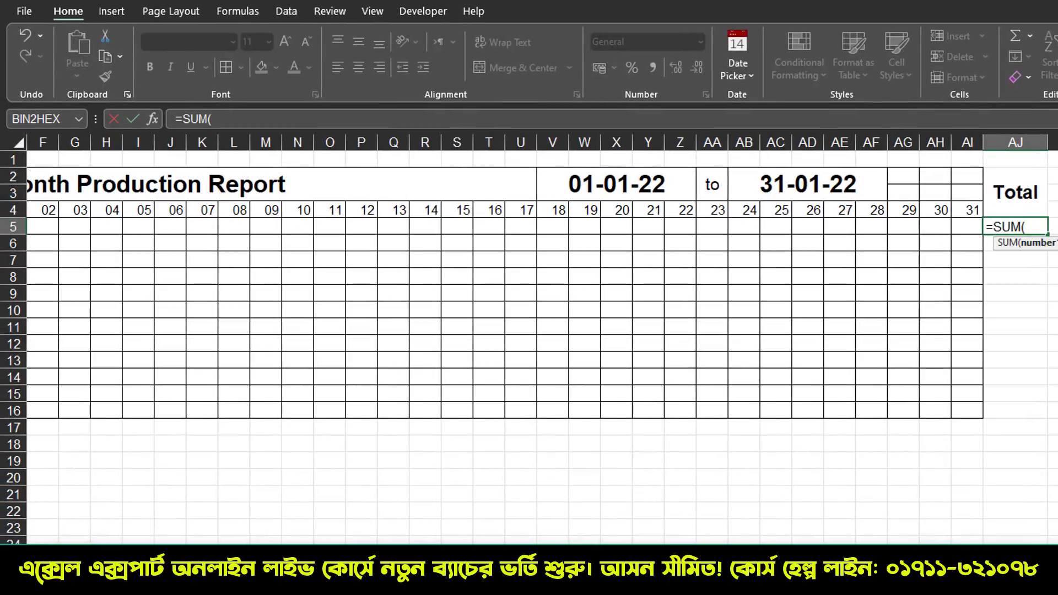
{"action": "scroll", "coordinate": [751, 397], "scroll_direction": "left", "scroll_amount": 3}
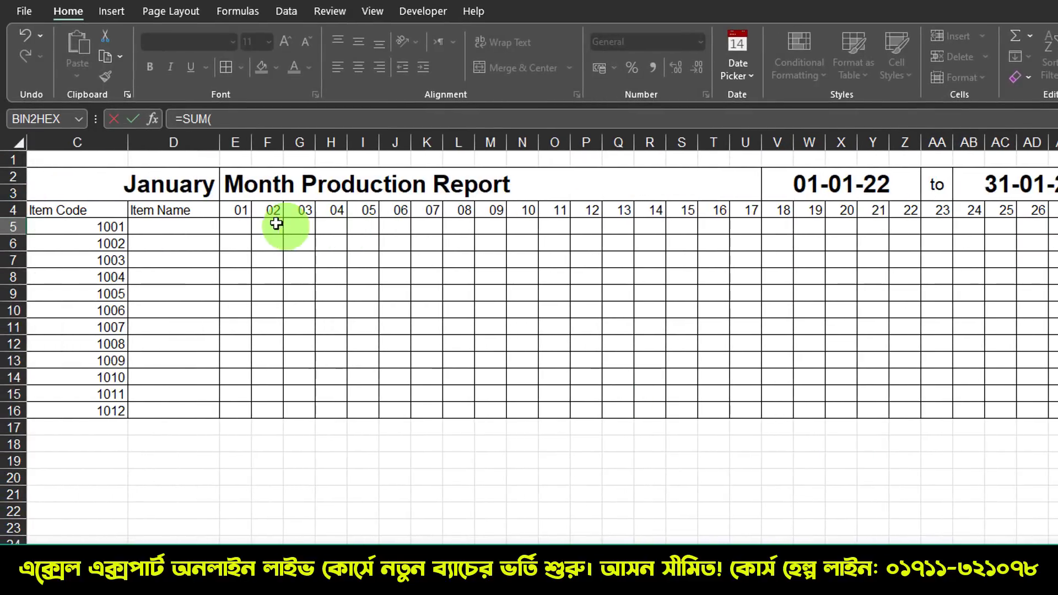
{"action": "left_click_drag", "start_coordinate": [285, 224], "coordinate": [1055, 226]}
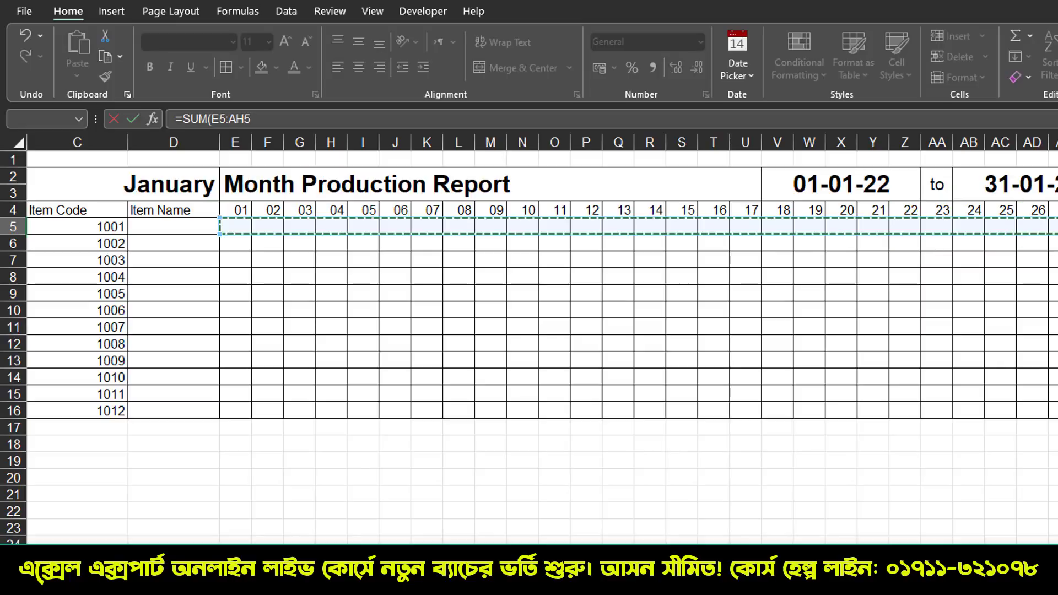
{"action": "key", "text": "Return"}
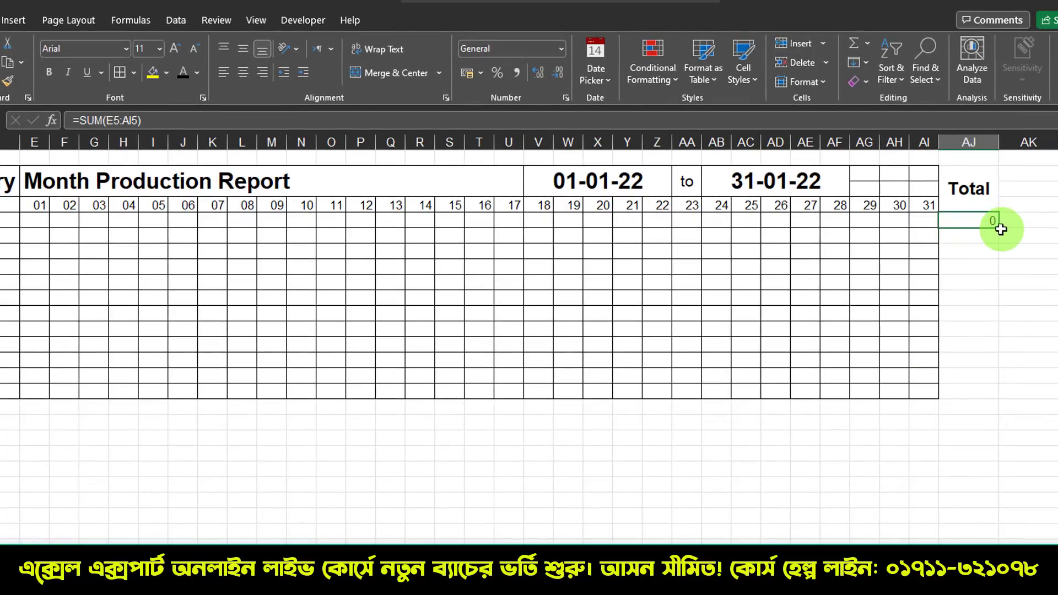
{"action": "left_click_drag", "start_coordinate": [1002, 280], "coordinate": [1000, 393]}
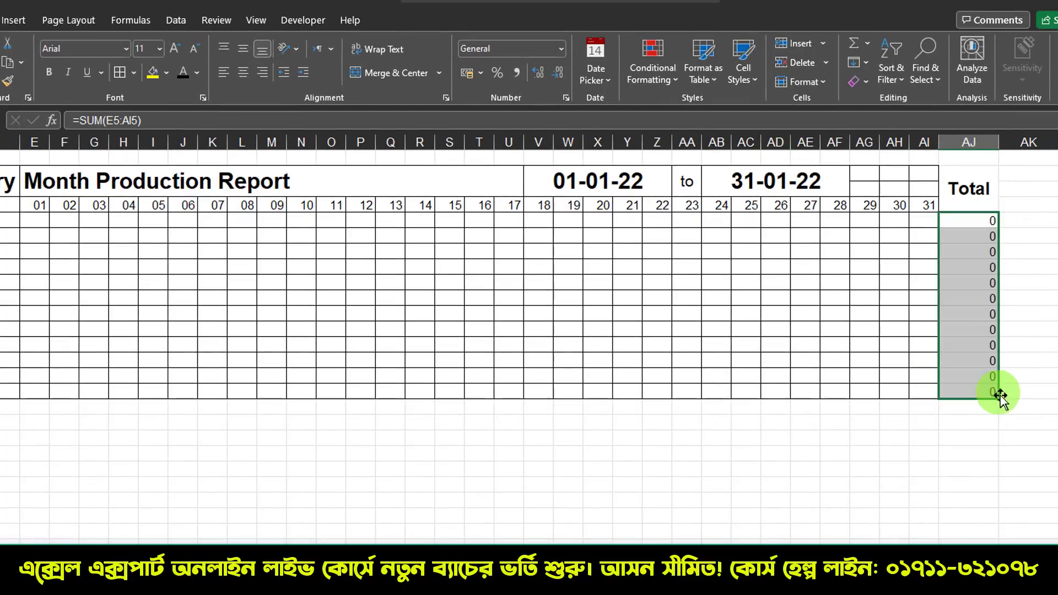
{"action": "left_click_drag", "start_coordinate": [969, 220], "coordinate": [972, 387]}
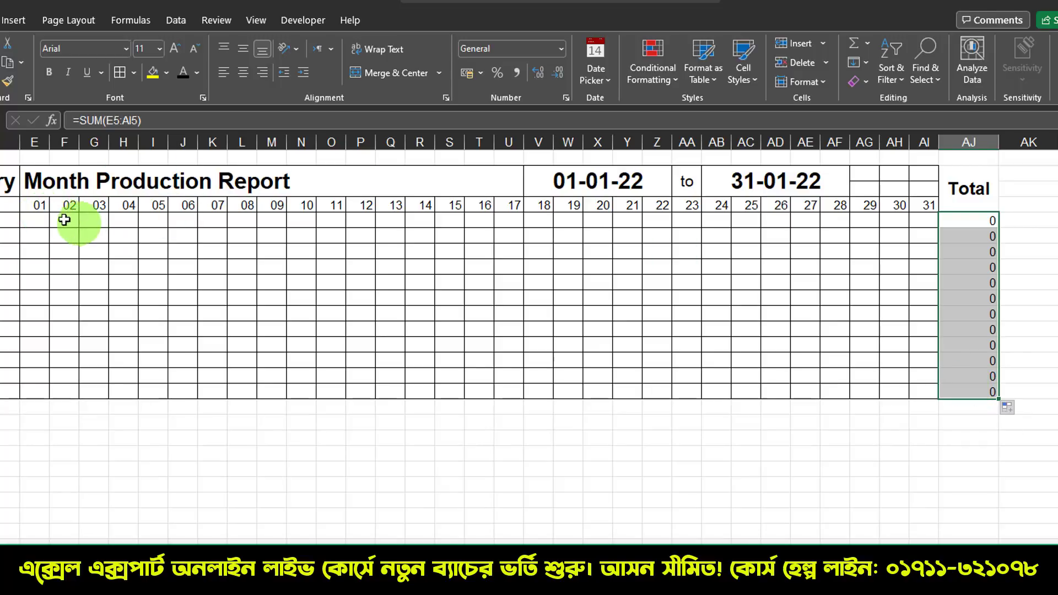
Step: Enter sample production values for item 1001: 33 in E5 for day 01 and 45 in G5 for day 03
{"action": "left_click", "coordinate": [36, 220]}
{"action": "type", "text": "33"}
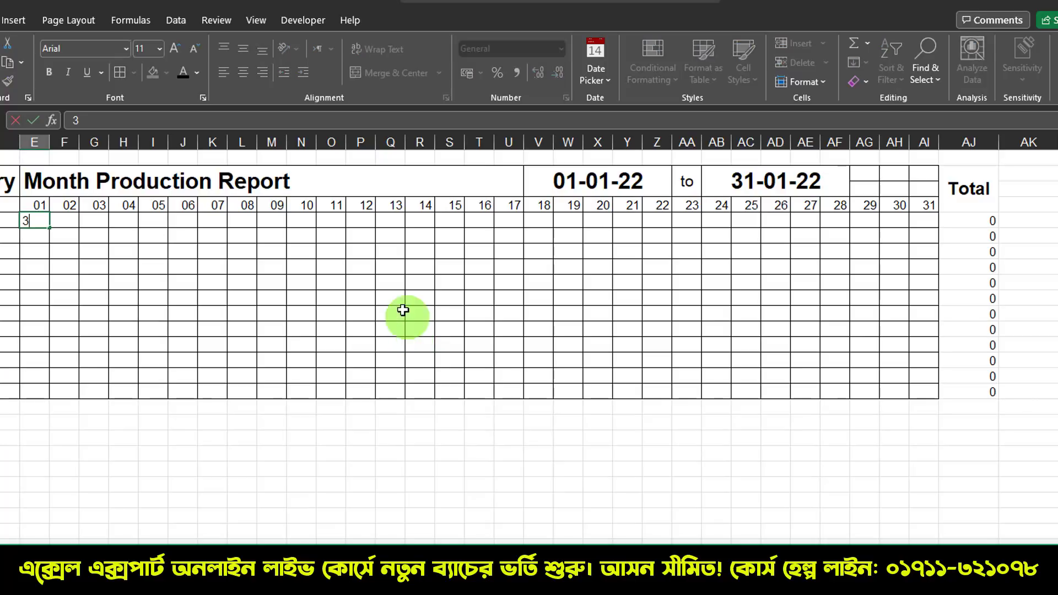
{"action": "type", "text": "45"}
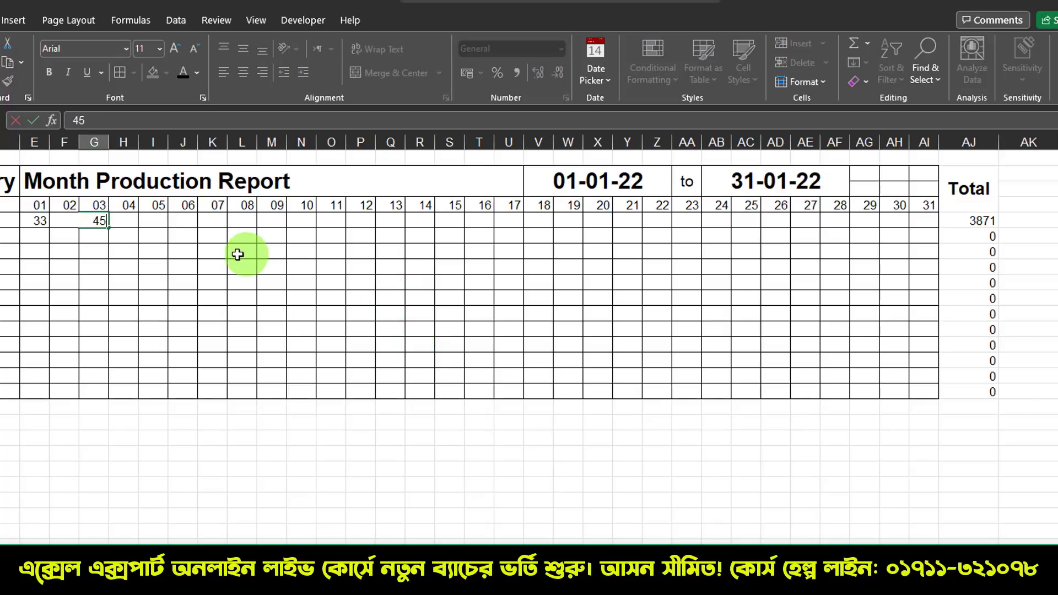
{"action": "left_click", "coordinate": [238, 253]}
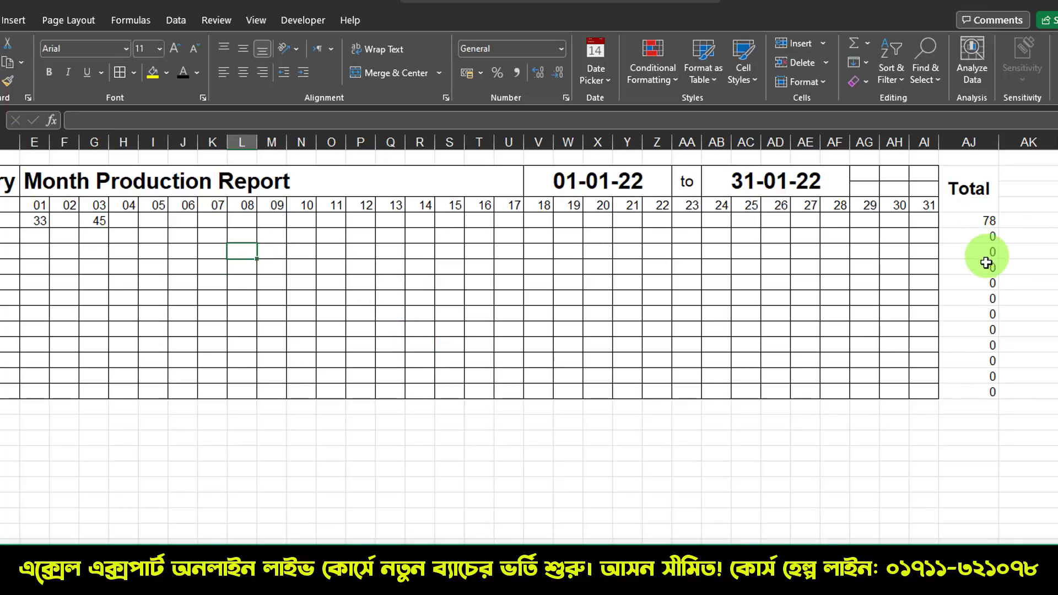
Step: Apply the custom number format 0;-0;;@ to the totals in AJ5:AJ16 so zeros are hidden
{"action": "left_click_drag", "start_coordinate": [987, 220], "coordinate": [979, 391]}
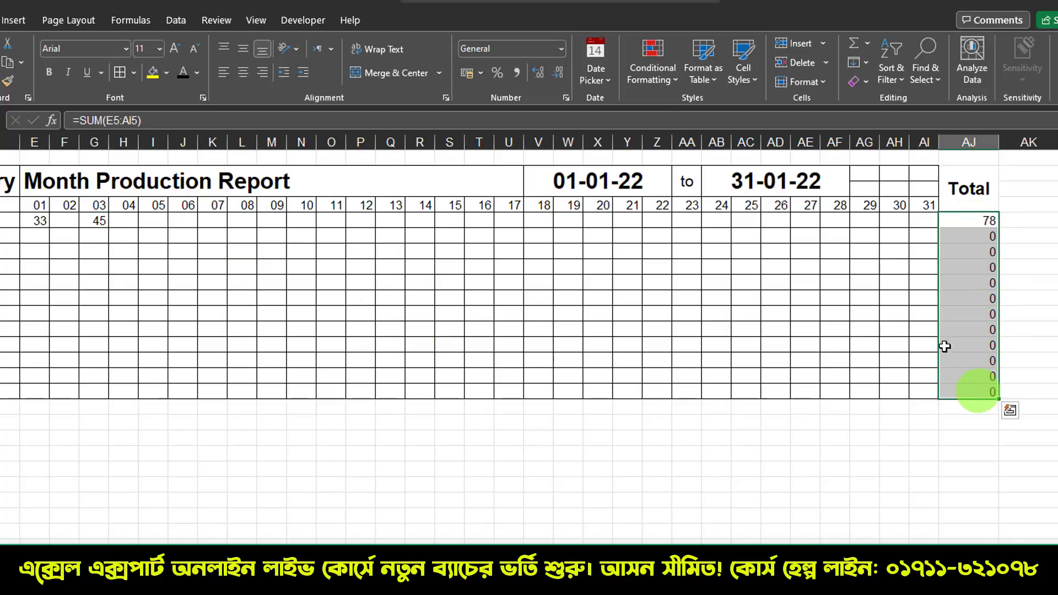
{"action": "left_click", "coordinate": [566, 98]}
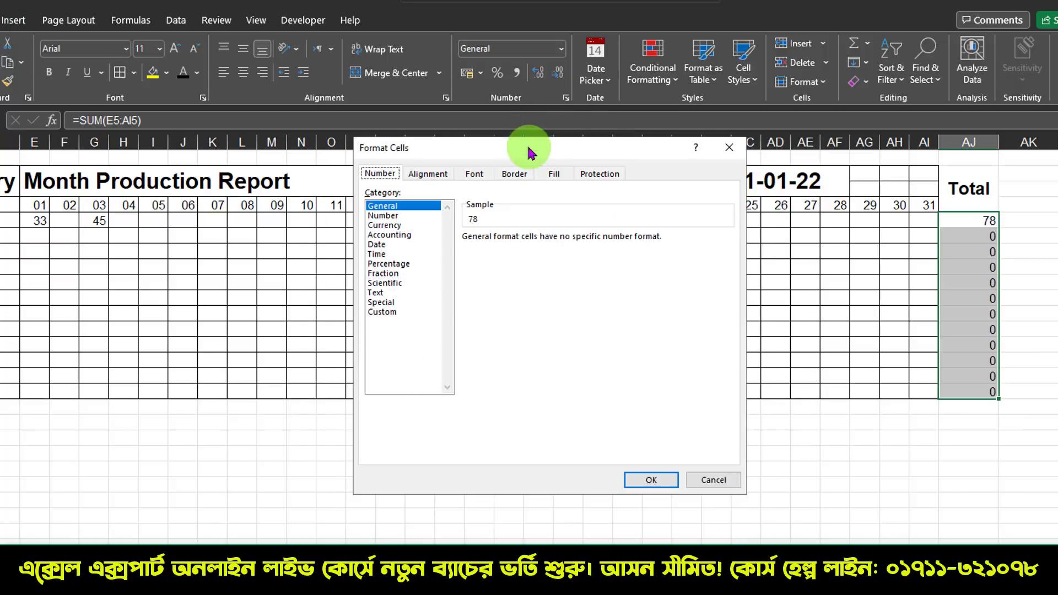
{"action": "left_click", "coordinate": [392, 312]}
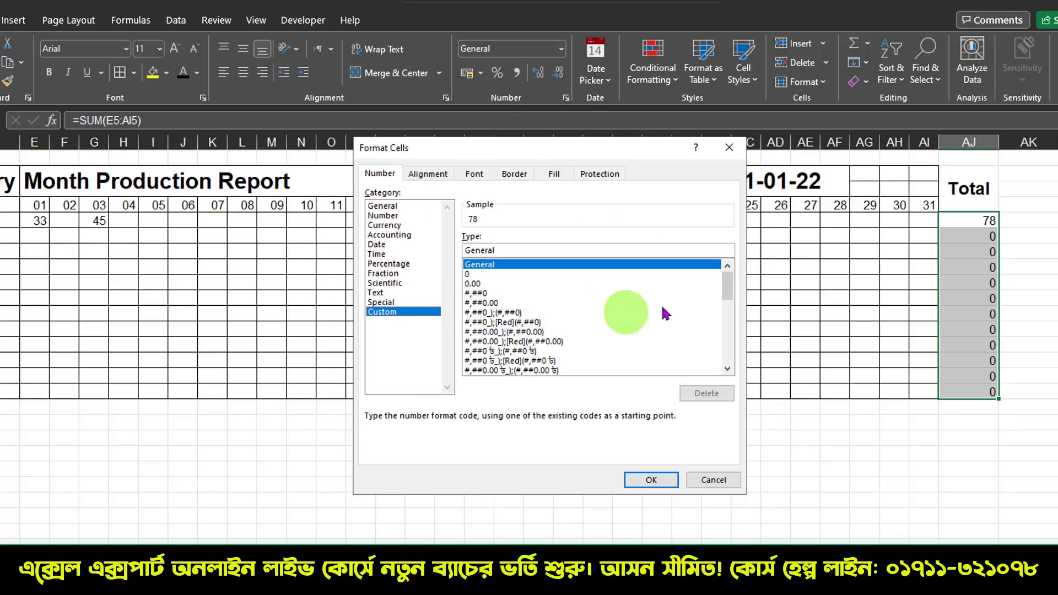
{"action": "left_click_drag", "start_coordinate": [736, 297], "coordinate": [719, 366]}
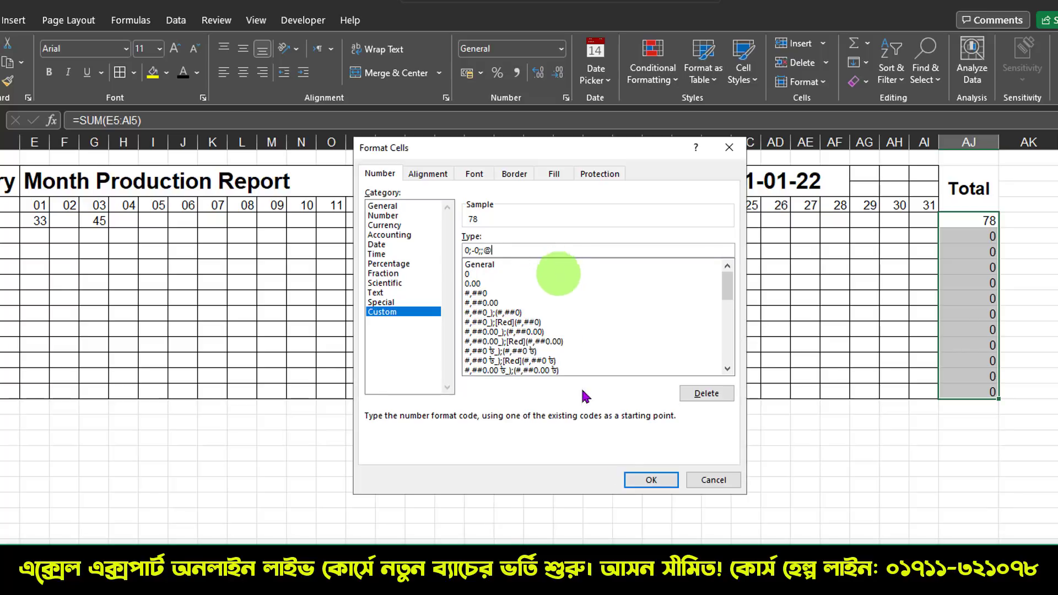
{"action": "left_click", "coordinate": [638, 480]}
{"action": "left_click", "coordinate": [985, 280]}
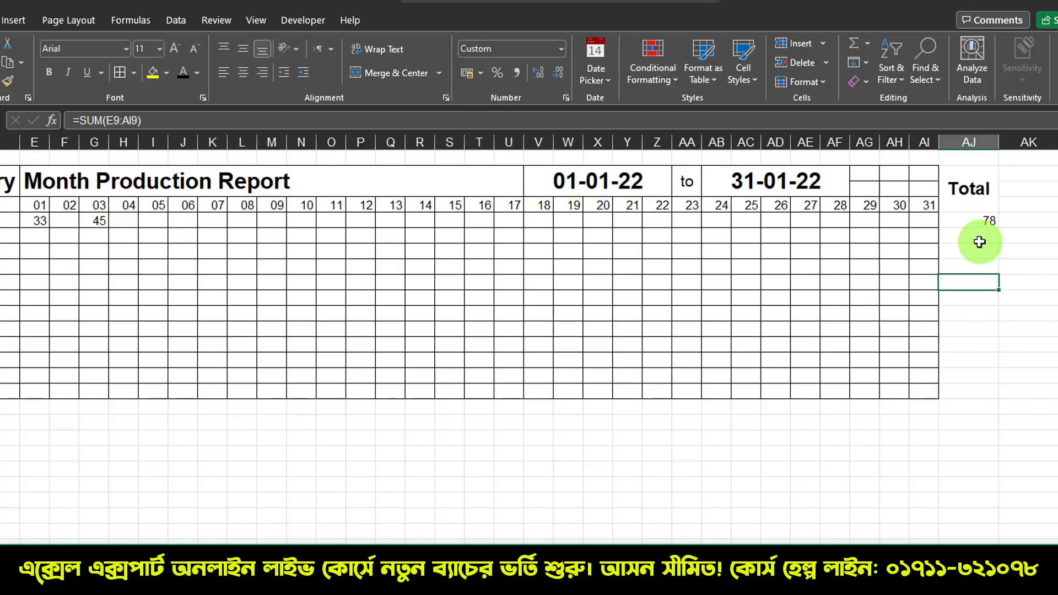
{"action": "left_click", "coordinate": [984, 326]}
{"action": "left_click", "coordinate": [978, 393]}
{"action": "left_click", "coordinate": [977, 297]}
Step: Apply all borders to the Total column from its heading down to AJ16
{"action": "left_click_drag", "start_coordinate": [972, 178], "coordinate": [969, 395]}
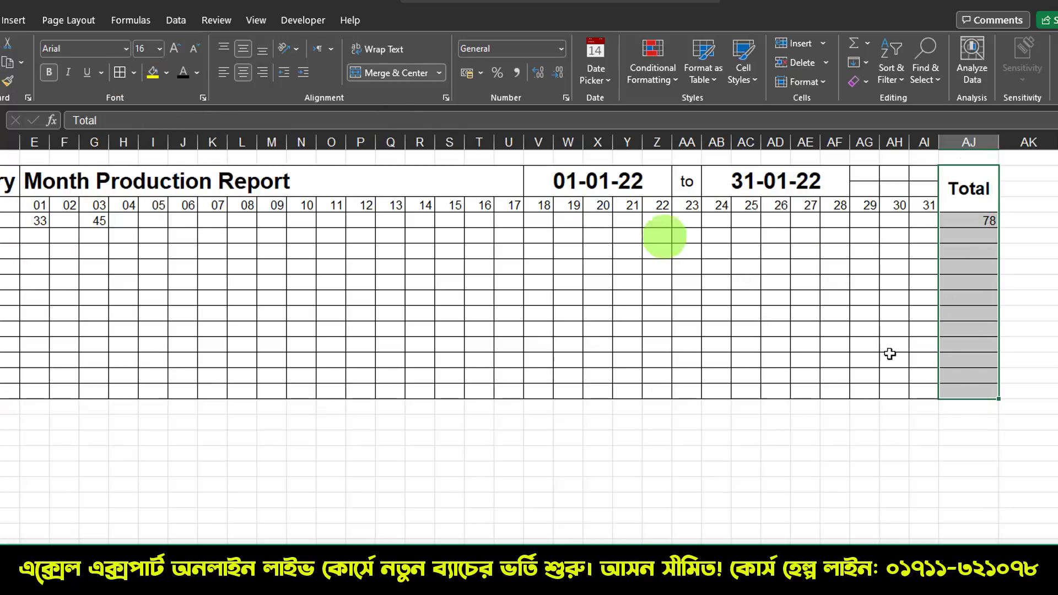
{"action": "scroll", "coordinate": [529, 339], "scroll_direction": "left", "scroll_amount": 3}
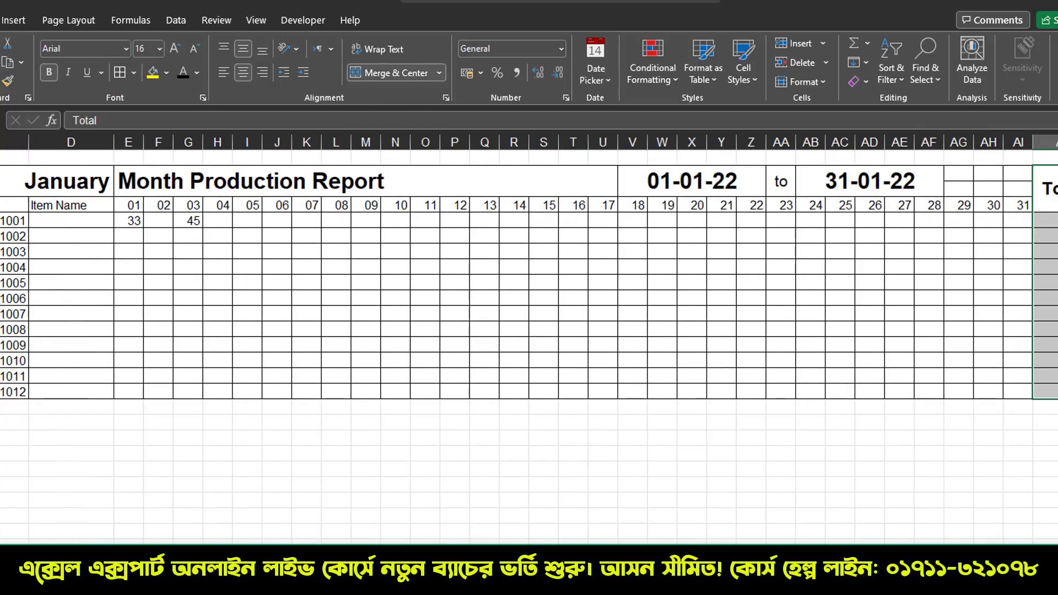
{"action": "scroll", "coordinate": [529, 339], "scroll_direction": "right", "scroll_amount": 1}
{"action": "left_click", "coordinate": [992, 588]}
{"action": "left_click", "coordinate": [733, 490]}
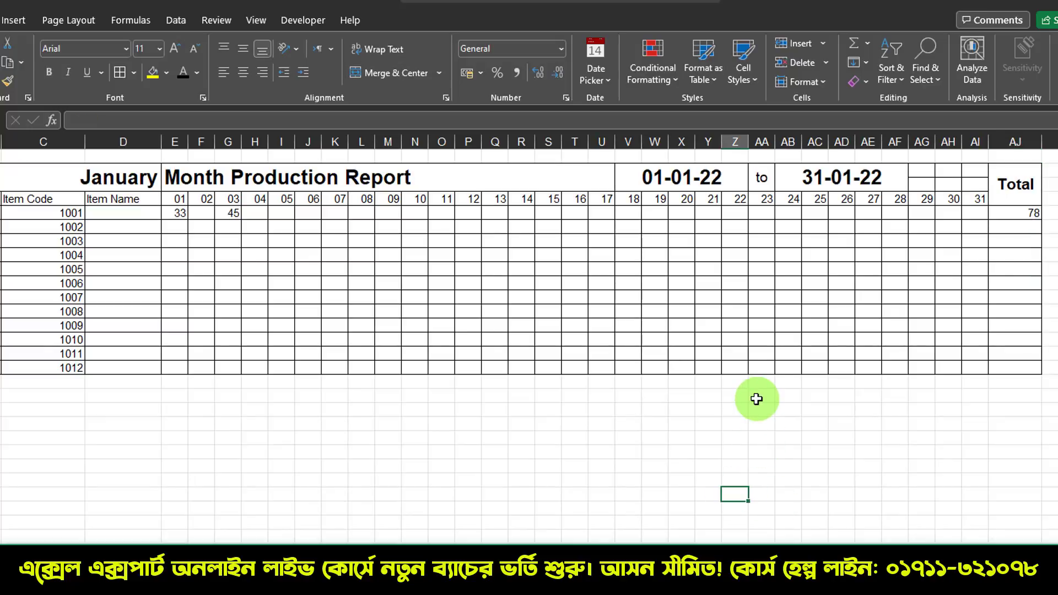
Step: Clear all borders from the title band B2:AI3 and give it outside borders only
{"action": "left_click_drag", "start_coordinate": [6, 177], "coordinate": [990, 200]}
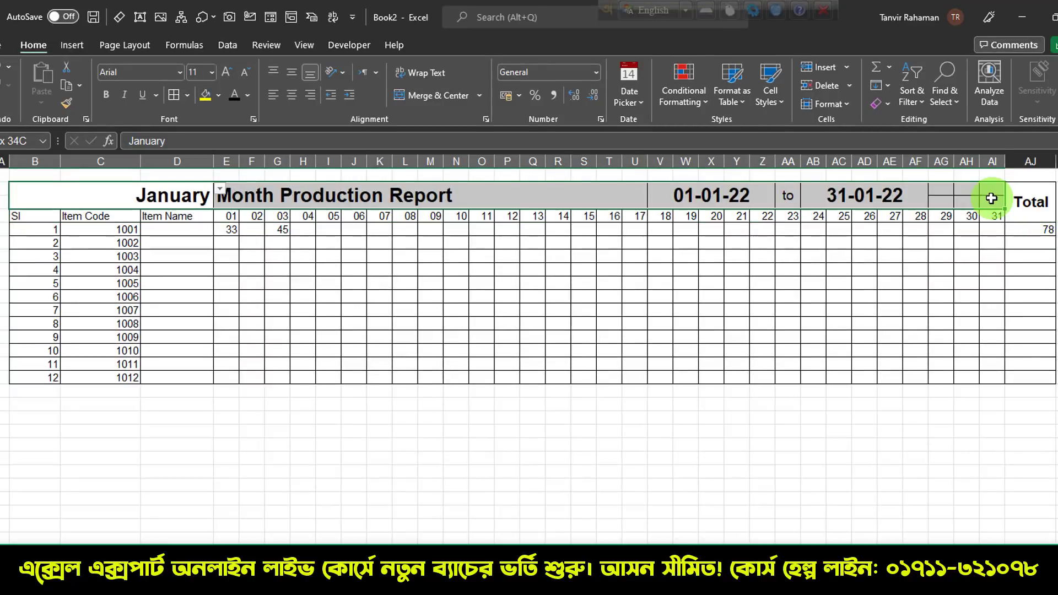
{"action": "left_click", "coordinate": [184, 103]}
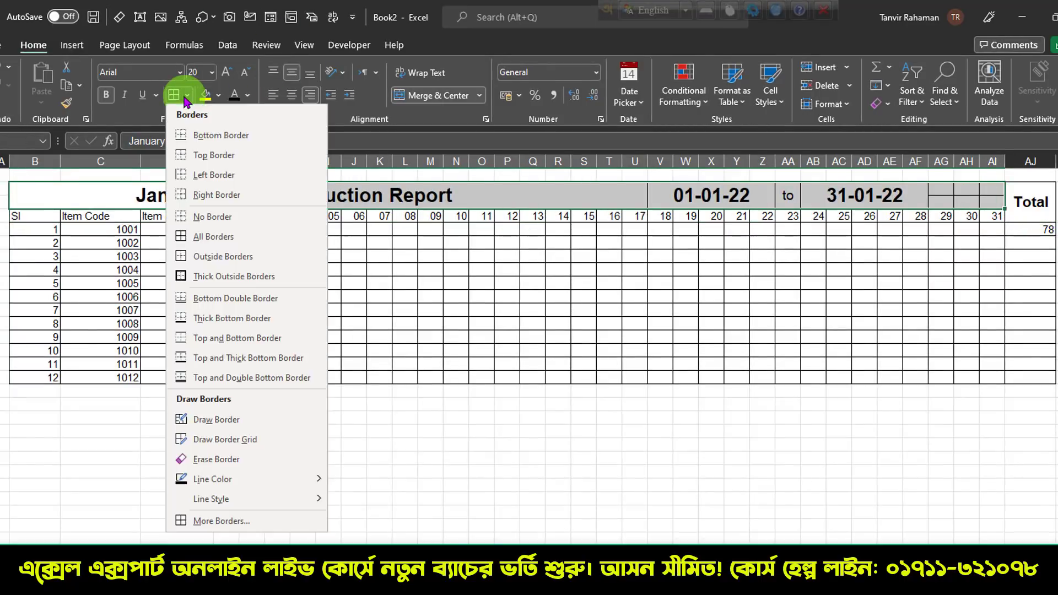
{"action": "left_click", "coordinate": [209, 213]}
{"action": "left_click", "coordinate": [187, 95]}
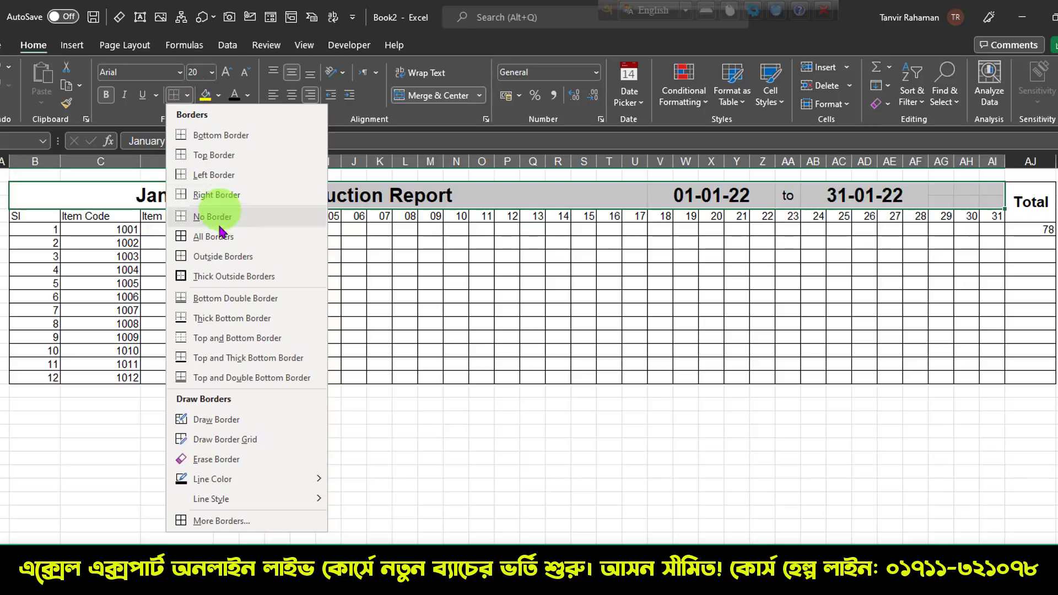
{"action": "left_click", "coordinate": [223, 256]}
{"action": "left_click", "coordinate": [405, 282]}
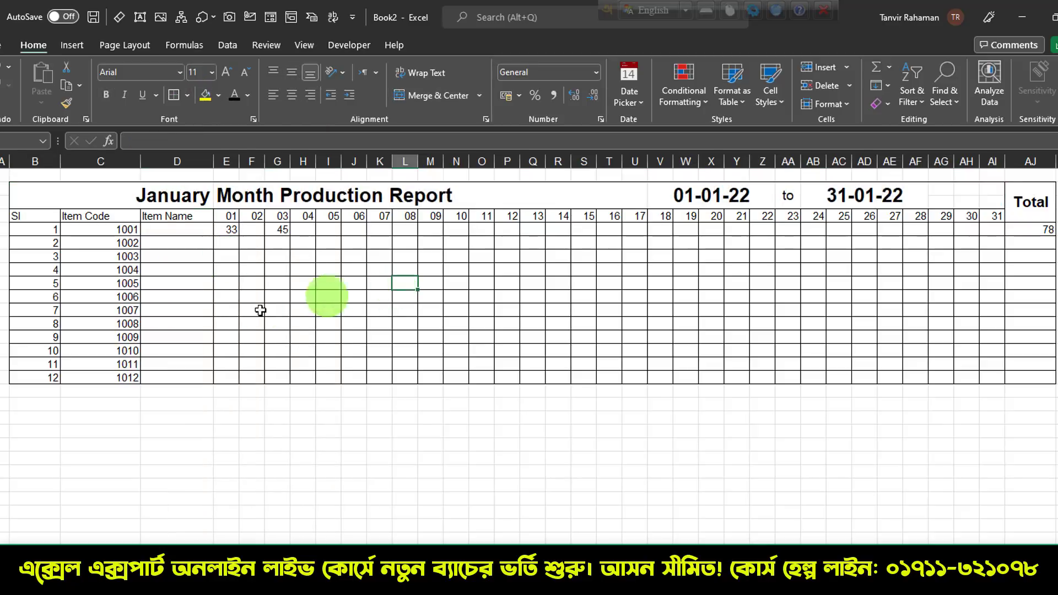
Step: Hide the worksheet gridlines
{"action": "left_click", "coordinate": [304, 44]}
{"action": "left_click", "coordinate": [337, 95]}
{"action": "left_click", "coordinate": [529, 324]}
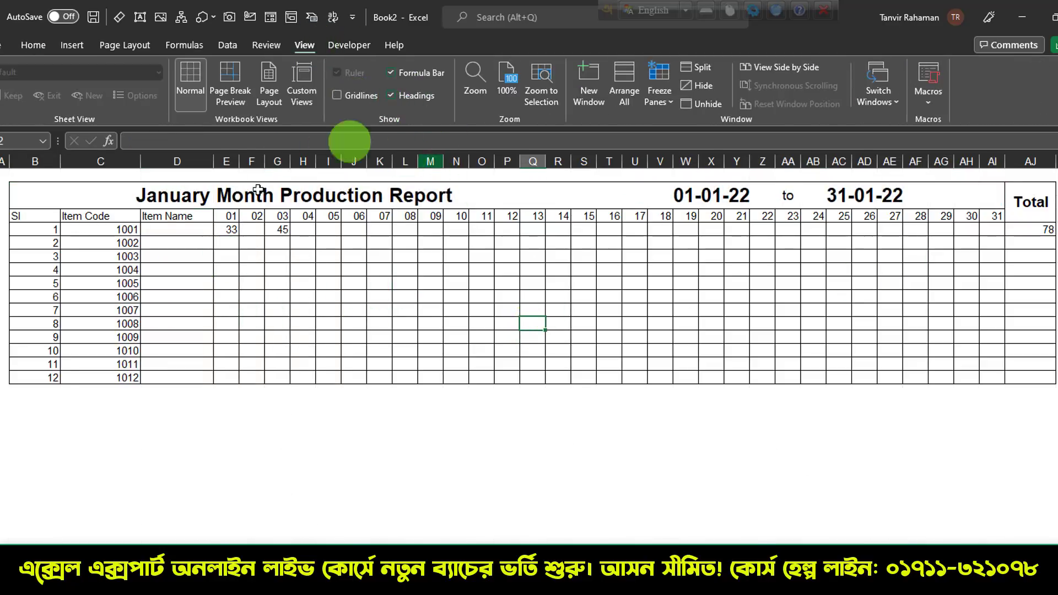
Step: Open the gradient fill effects for the title band B2:AI3 and set Color 1 to light orange
{"action": "left_click_drag", "start_coordinate": [116, 190], "coordinate": [982, 191]}
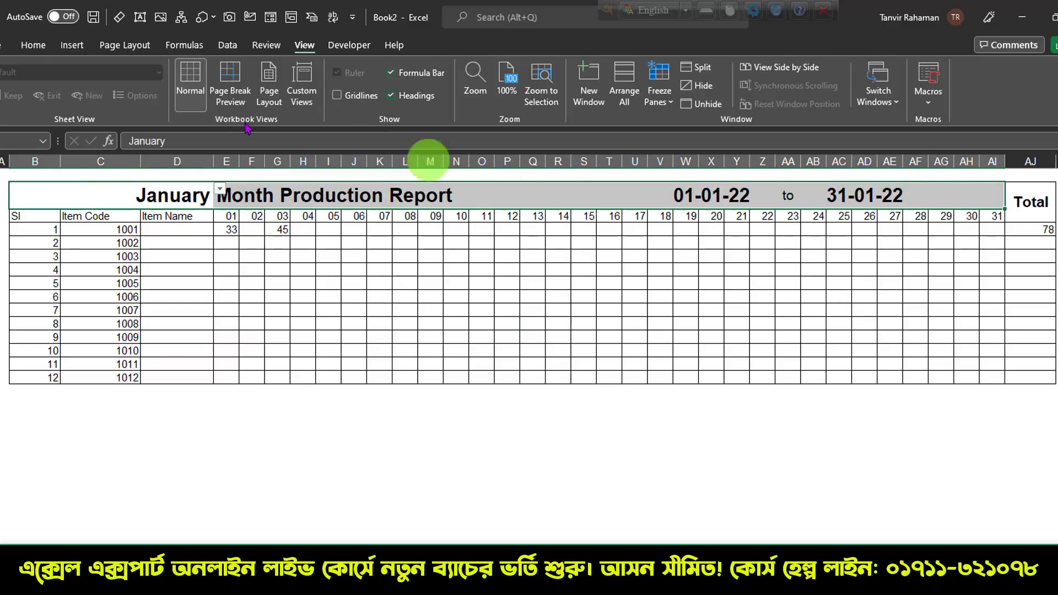
{"action": "left_click", "coordinate": [33, 44]}
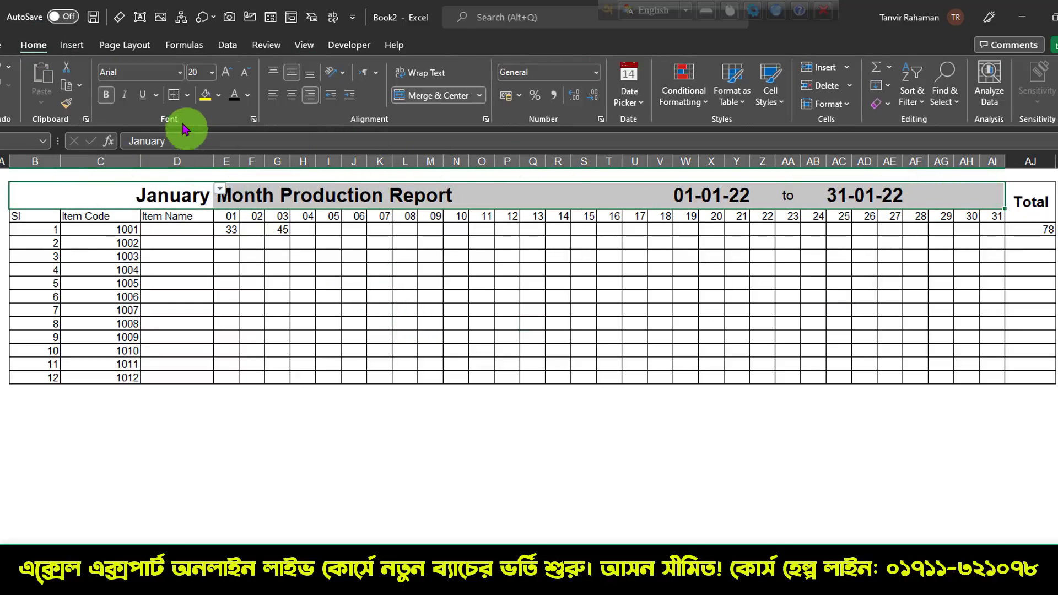
{"action": "left_click", "coordinate": [253, 120]}
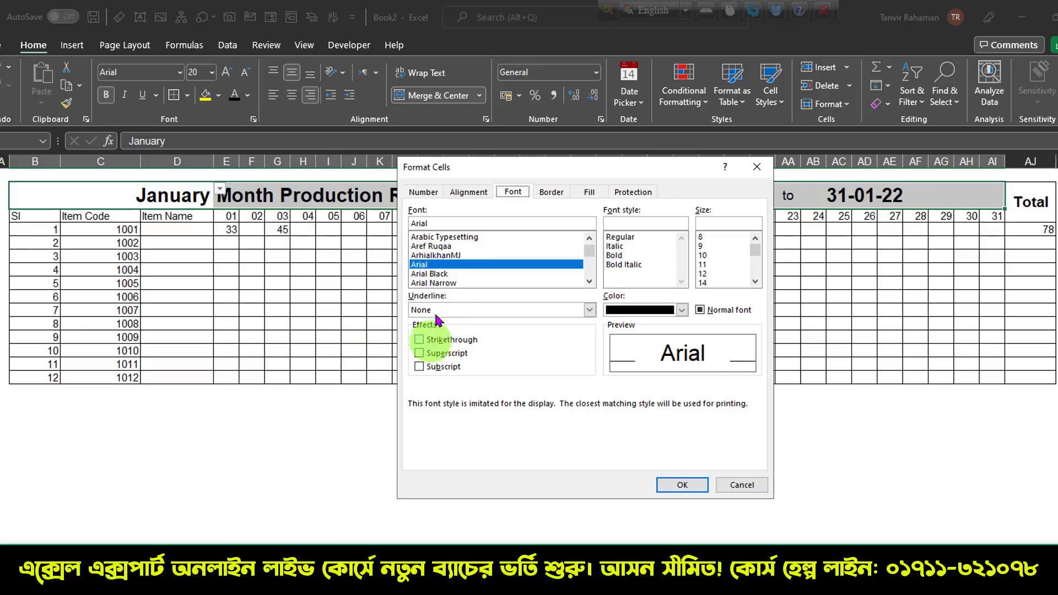
{"action": "left_click", "coordinate": [589, 193]}
{"action": "left_click_drag", "start_coordinate": [578, 166], "coordinate": [432, 219]}
{"action": "left_click", "coordinate": [295, 408]}
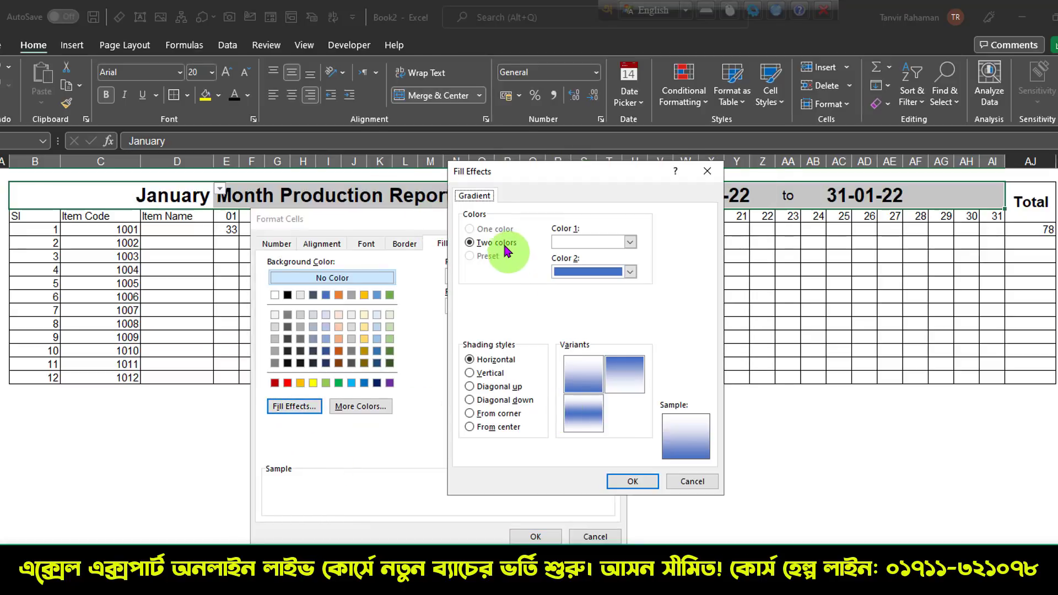
{"action": "left_click", "coordinate": [630, 242]}
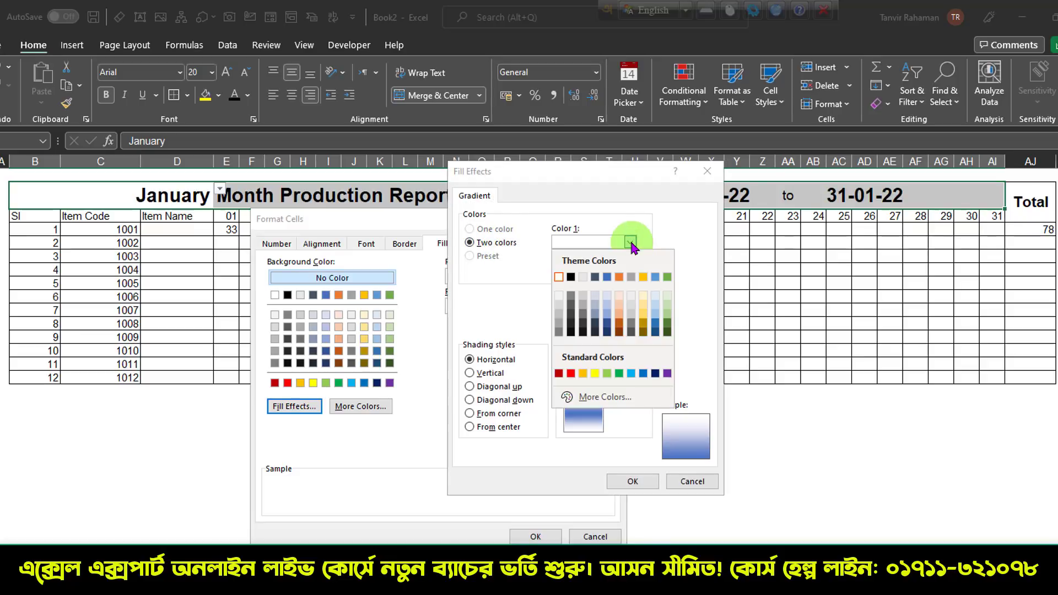
{"action": "left_click", "coordinate": [619, 314]}
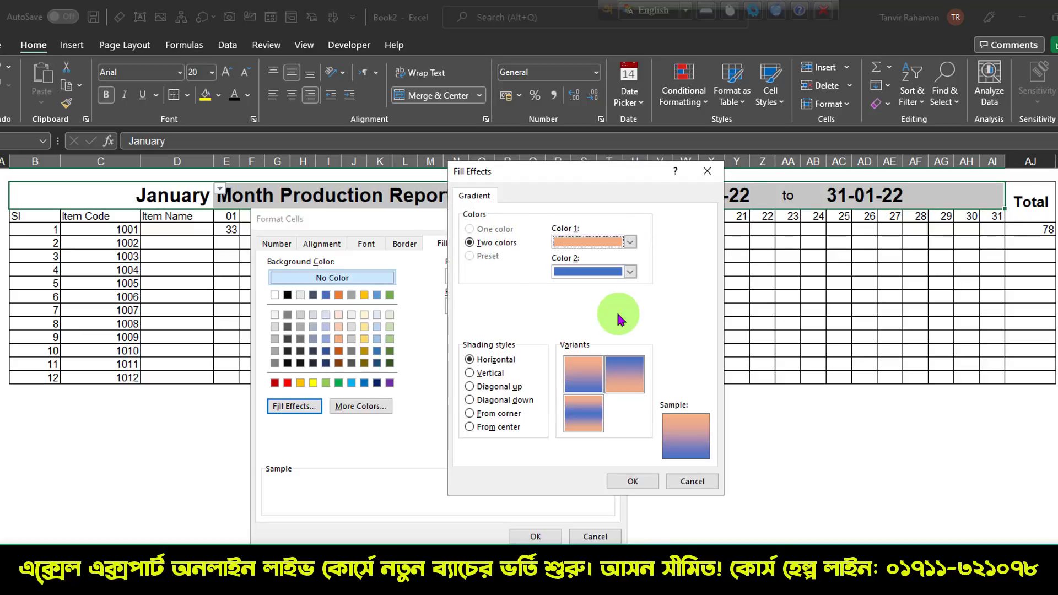
Step: Set the gradient's Color 2 to the same light orange and apply the fill to the title band
{"action": "left_click", "coordinate": [631, 271]}
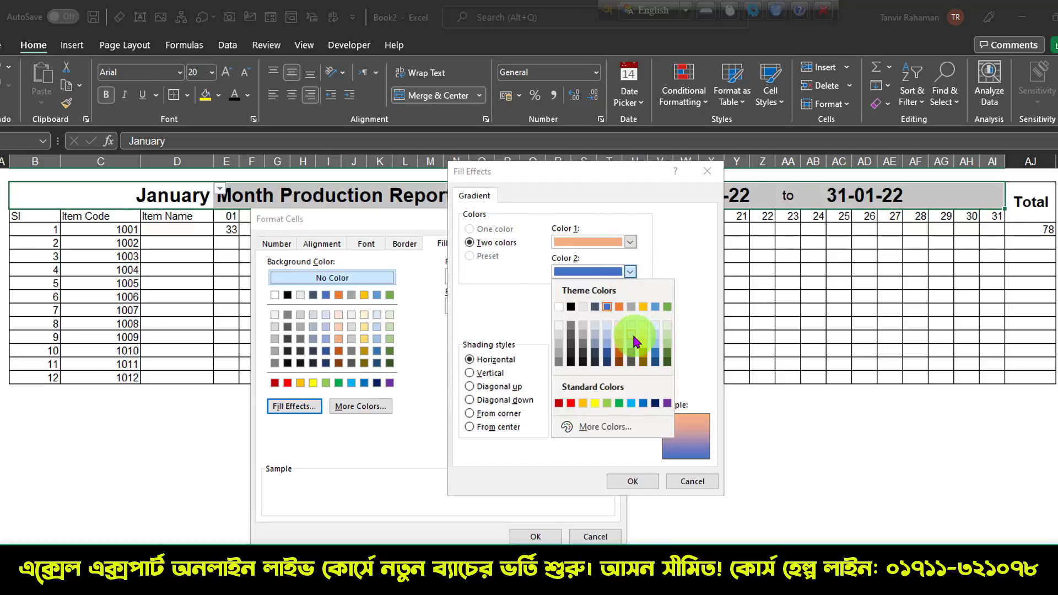
{"action": "left_click", "coordinate": [633, 335]}
{"action": "left_click", "coordinate": [630, 271]}
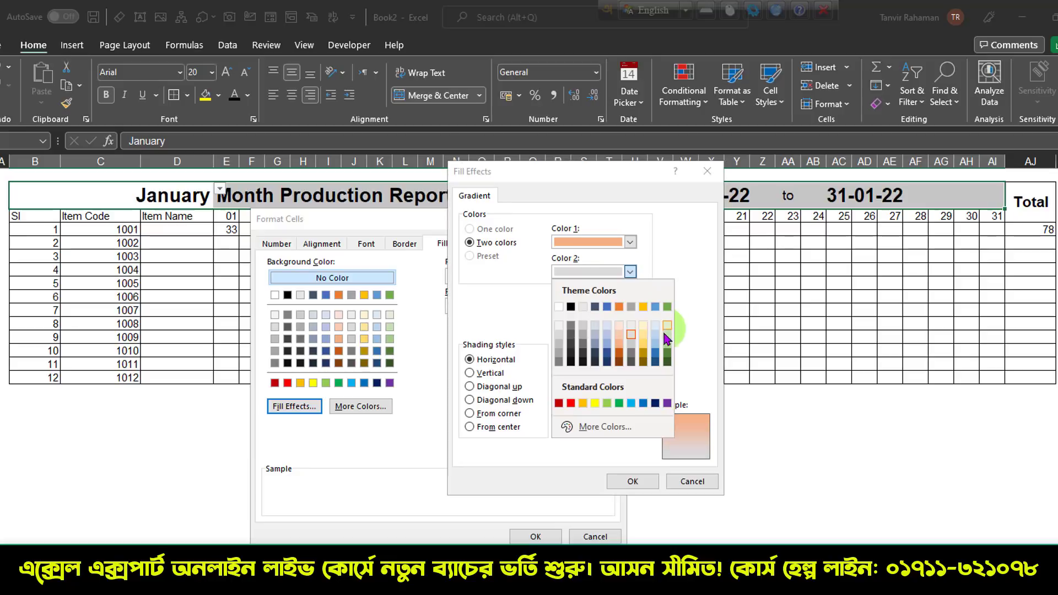
{"action": "left_click", "coordinate": [624, 349]}
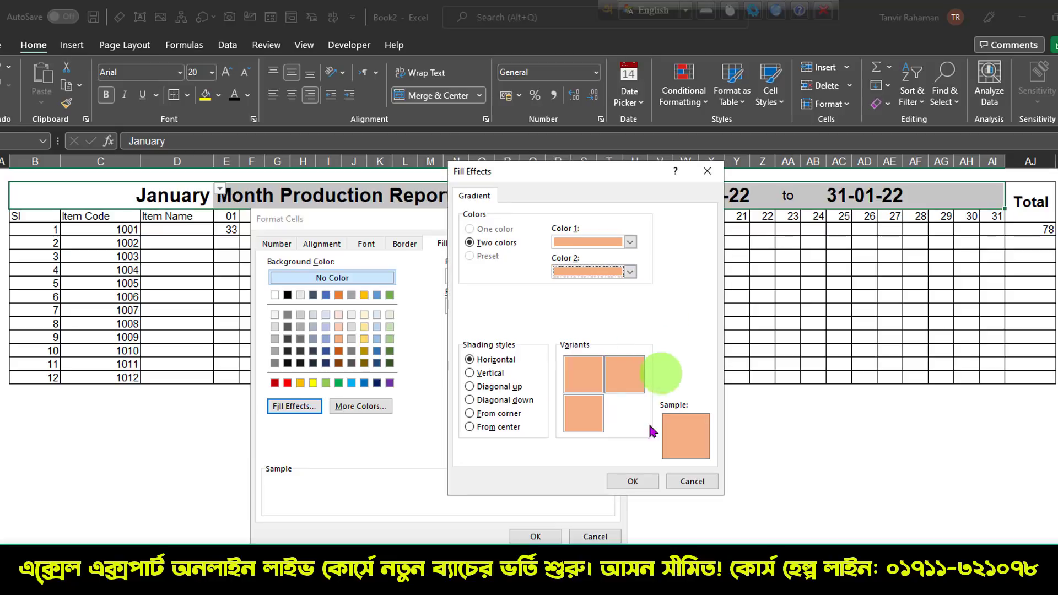
{"action": "left_click", "coordinate": [632, 481]}
{"action": "left_click", "coordinate": [550, 536]}
{"action": "left_click", "coordinate": [584, 350]}
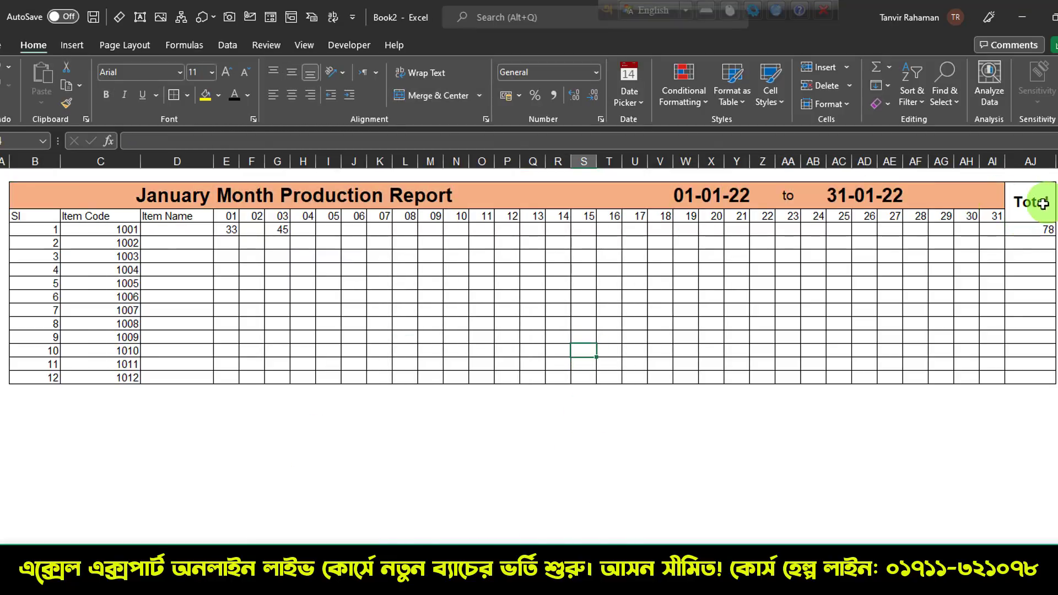
Step: Fill the Total header cell with a two-color gradient using the same light orange for both colors
{"action": "left_click", "coordinate": [1026, 202]}
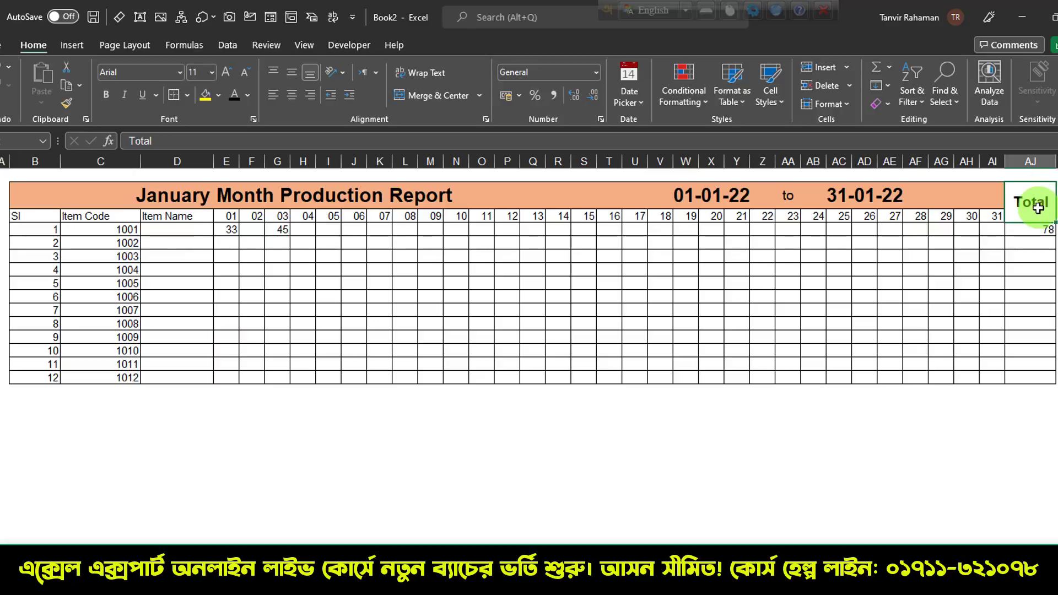
{"action": "left_click", "coordinate": [254, 125]}
{"action": "left_click", "coordinate": [442, 243]}
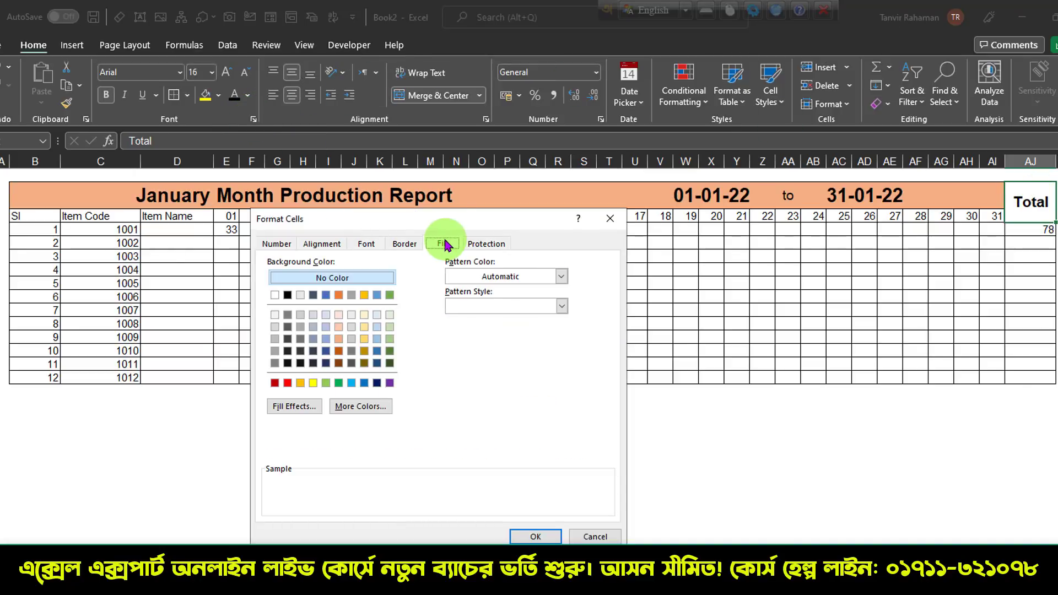
{"action": "left_click", "coordinate": [293, 407]}
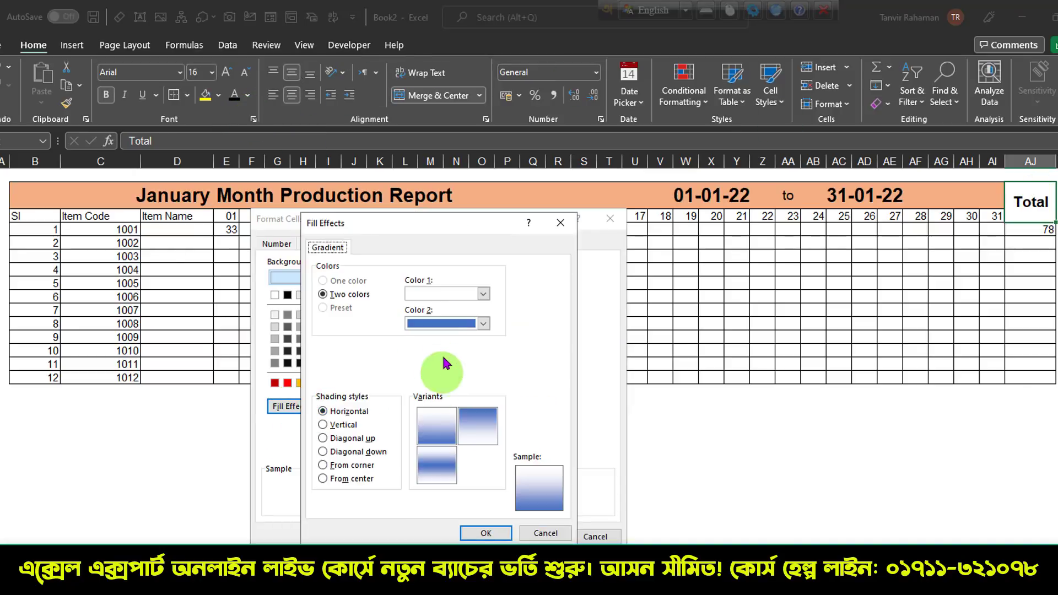
{"action": "left_click", "coordinate": [479, 294]}
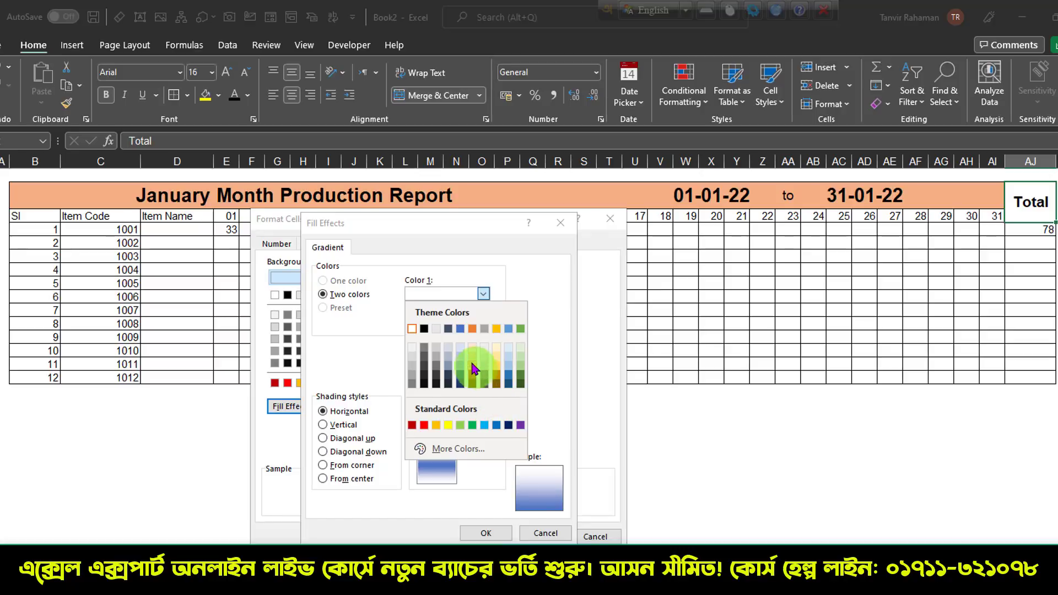
{"action": "left_click", "coordinate": [473, 369]}
{"action": "left_click", "coordinate": [484, 324]}
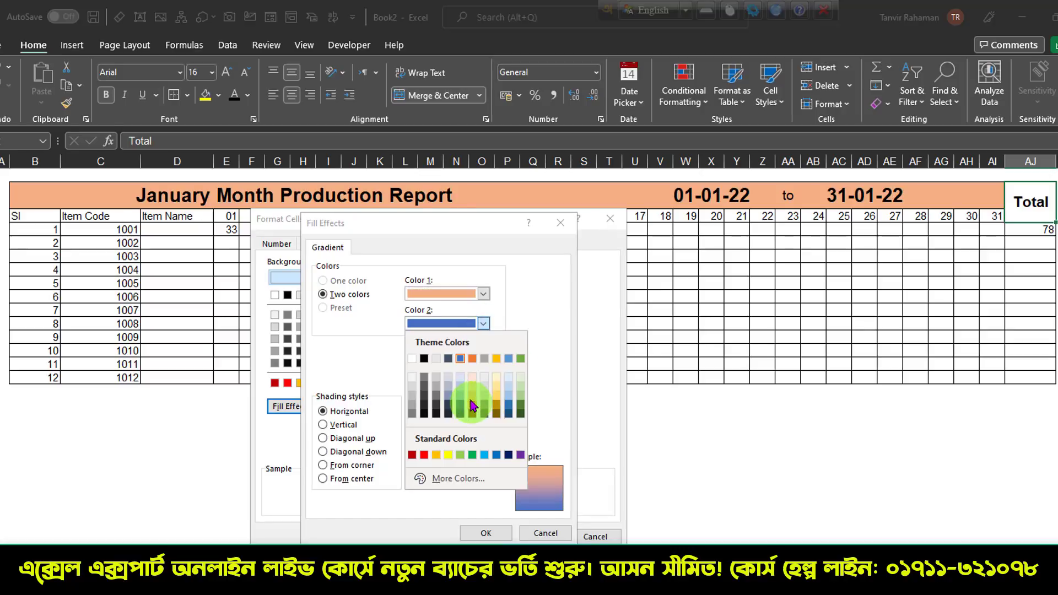
{"action": "left_click", "coordinate": [473, 406]}
{"action": "left_click", "coordinate": [486, 533]}
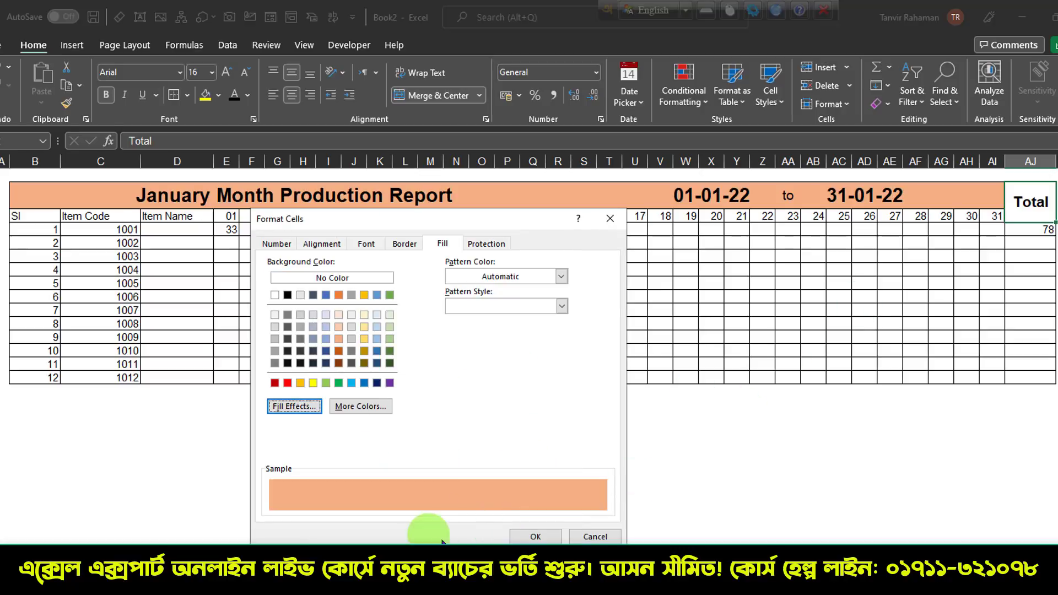
{"action": "left_click", "coordinate": [532, 536]}
{"action": "left_click", "coordinate": [737, 310]}
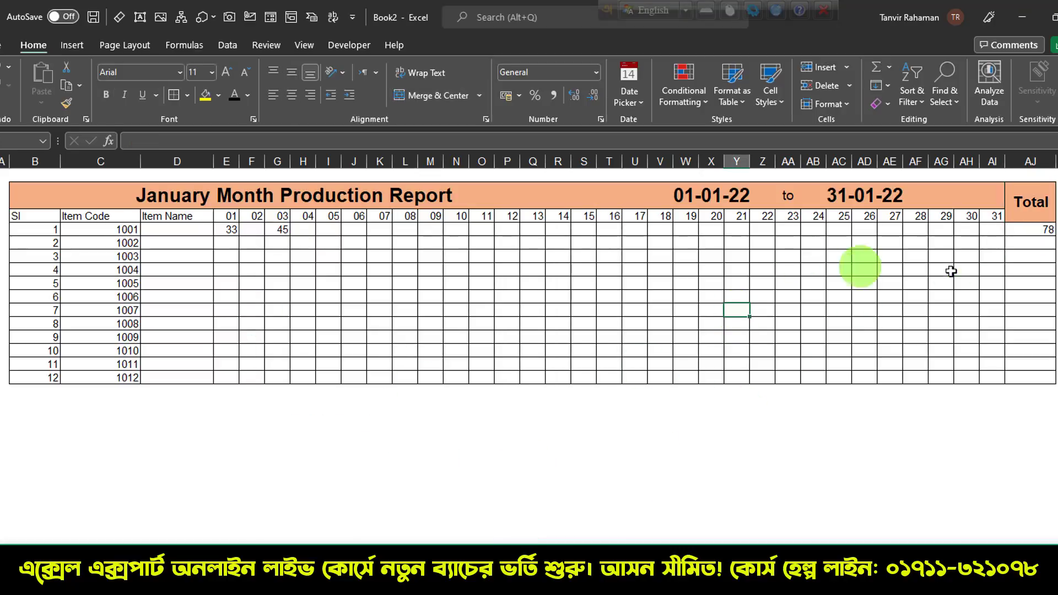
Step: Fill the column header row B4:AI4 with a two-color horizontal gradient from dark blue to purple
{"action": "left_click_drag", "start_coordinate": [25, 216], "coordinate": [1003, 215]}
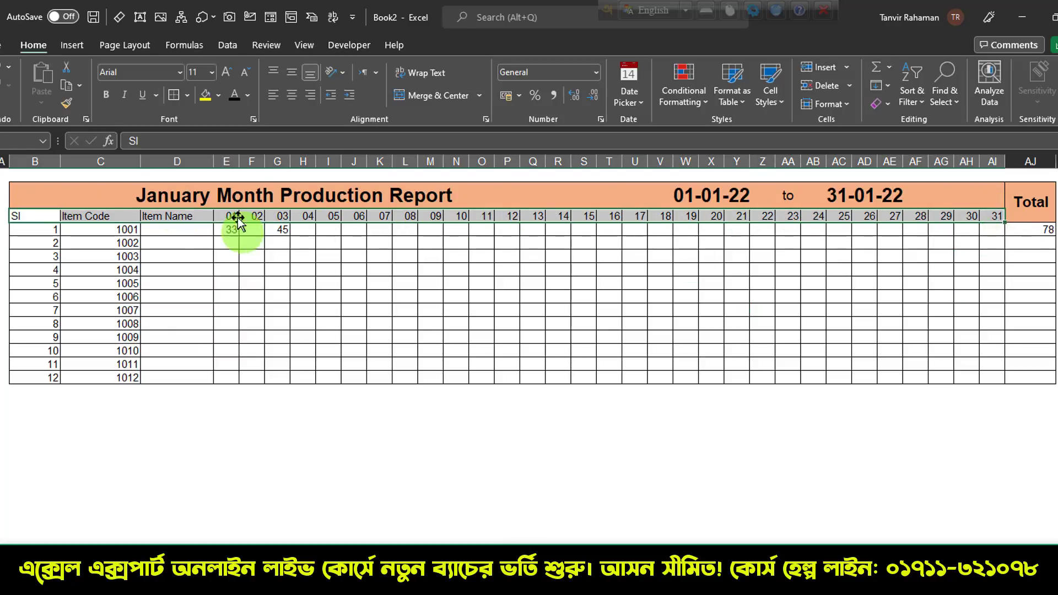
{"action": "left_click", "coordinate": [253, 119]}
{"action": "left_click", "coordinate": [442, 243]}
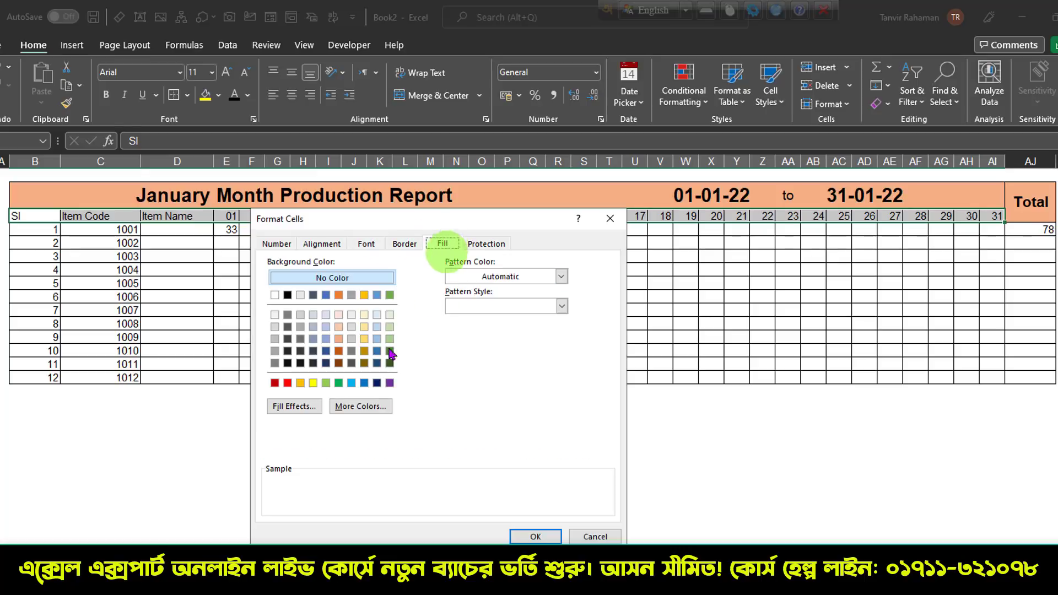
{"action": "left_click", "coordinate": [299, 407]}
{"action": "left_click", "coordinate": [482, 293]}
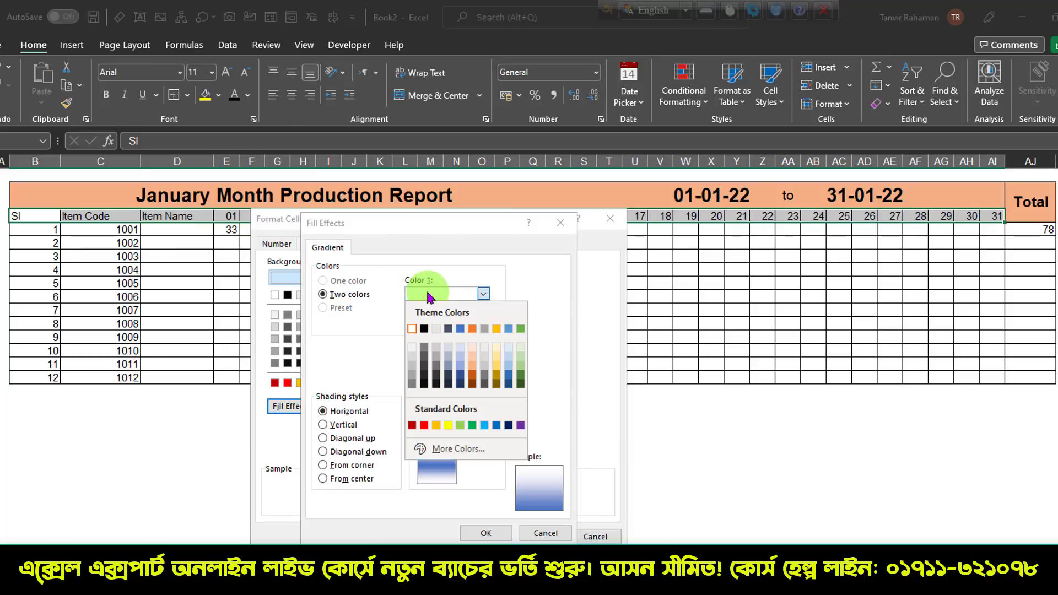
{"action": "left_click", "coordinate": [508, 425]}
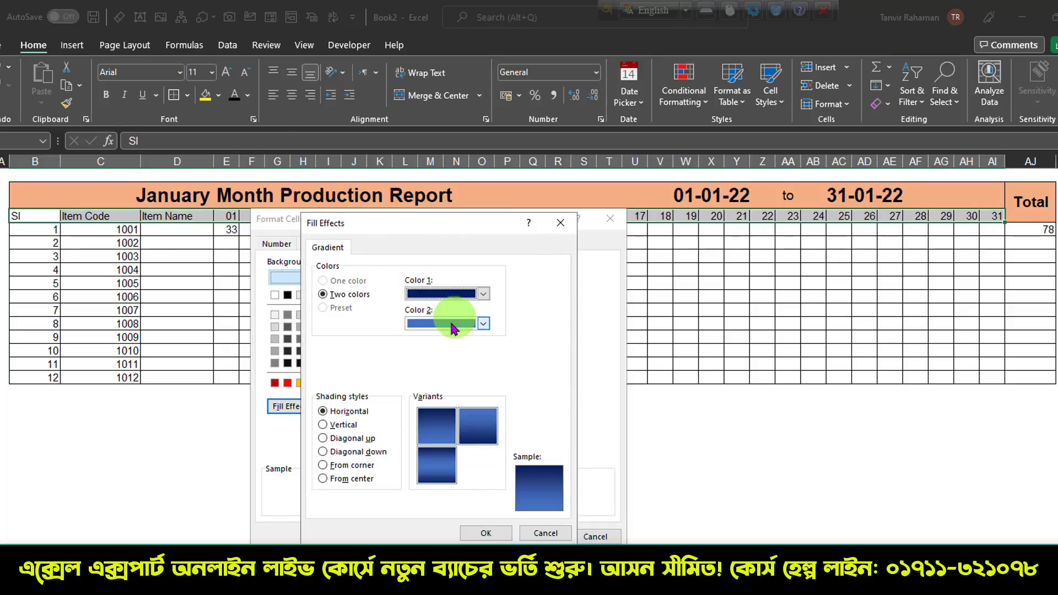
{"action": "left_click", "coordinate": [483, 324]}
{"action": "left_click", "coordinate": [520, 456]}
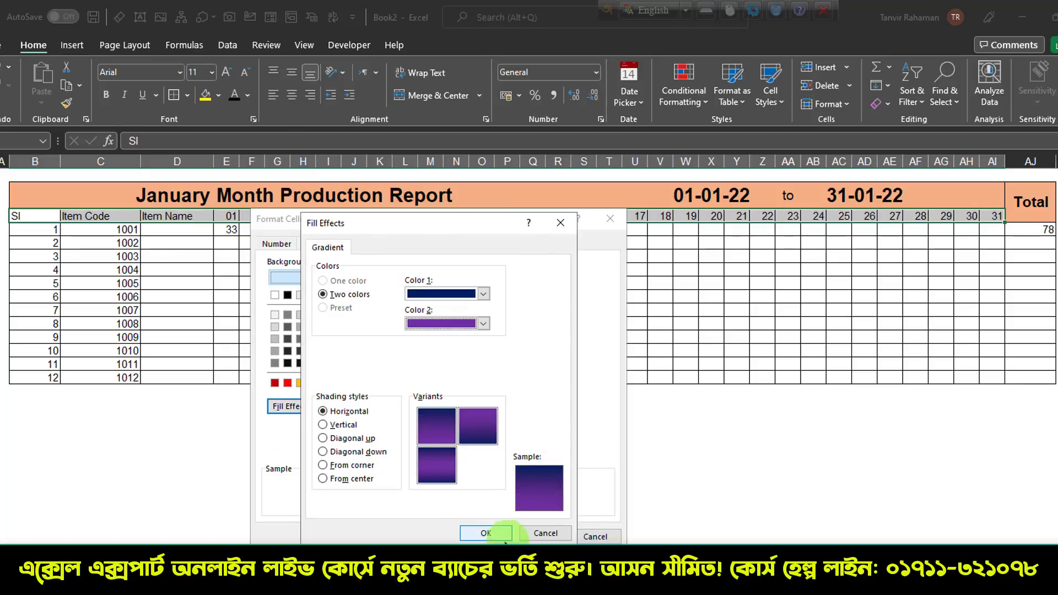
{"action": "left_click", "coordinate": [486, 533]}
{"action": "left_click", "coordinate": [535, 537]}
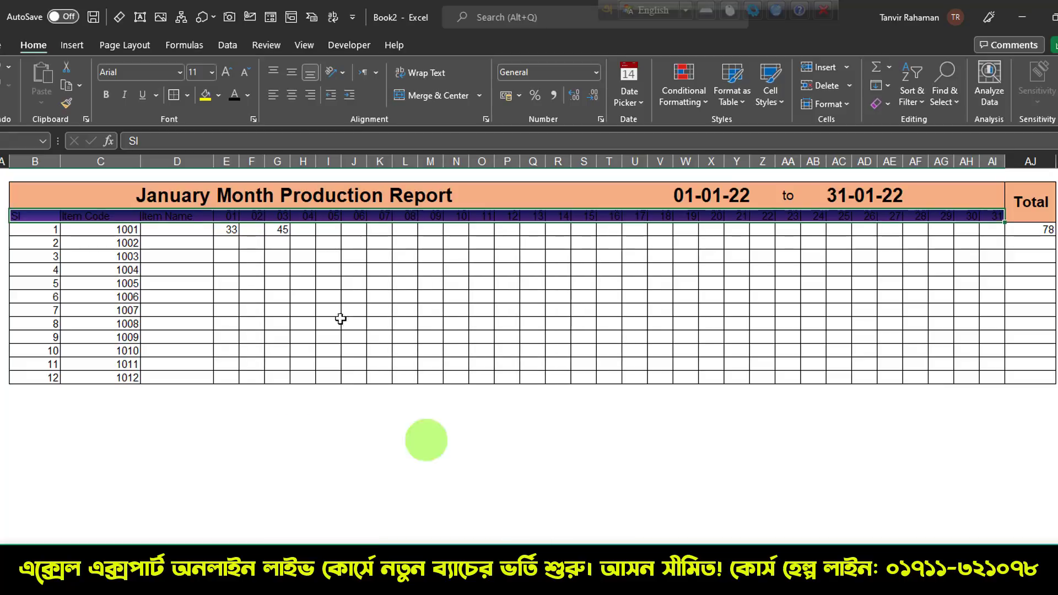
Step: Make the header row B4:AI4 text white and bold
{"action": "left_click", "coordinate": [248, 94]}
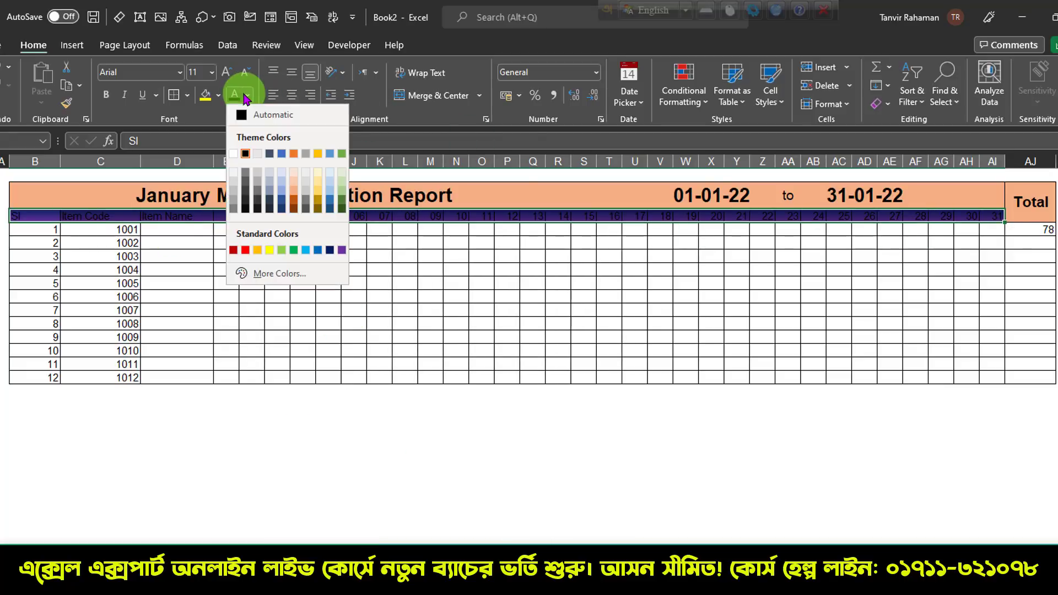
{"action": "left_click", "coordinate": [234, 153]}
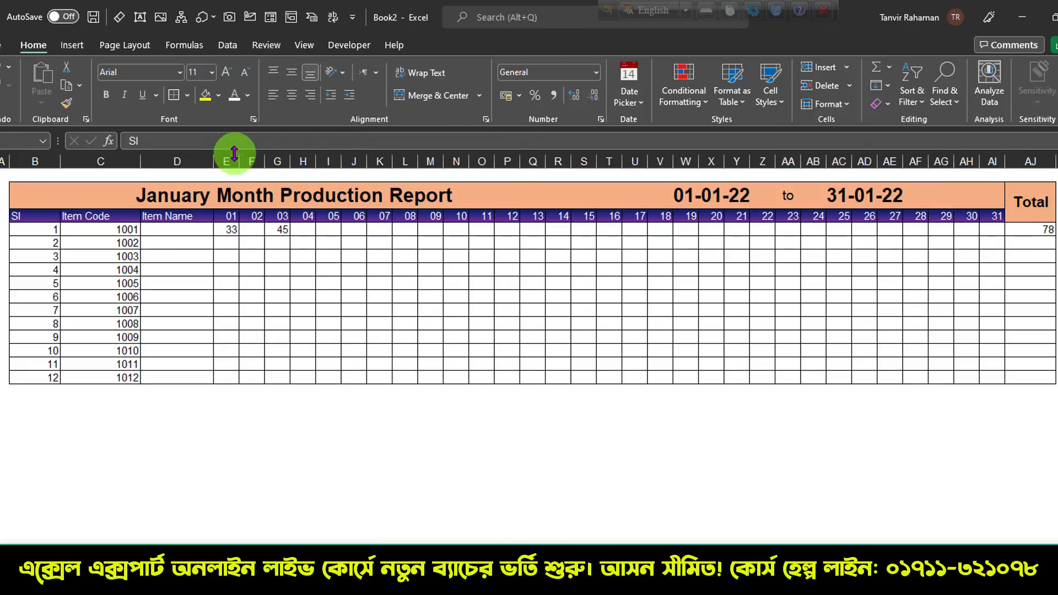
{"action": "left_click", "coordinate": [106, 95]}
{"action": "left_click", "coordinate": [300, 337]}
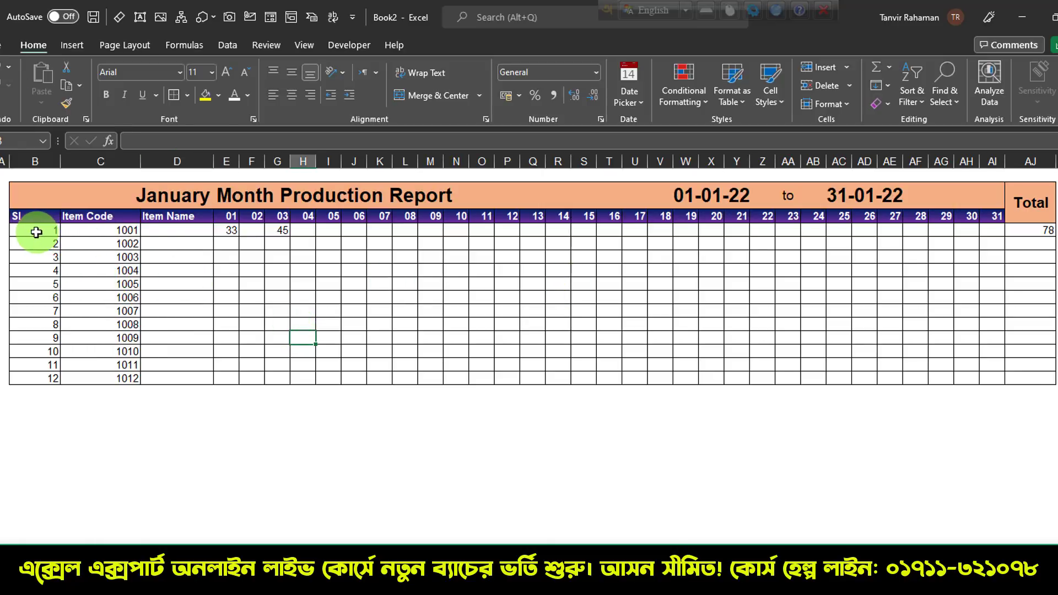
Step: Create a formula-based conditional formatting rule for B5:D16 with the formula =mod(row(),2)=0
{"action": "left_click_drag", "start_coordinate": [36, 232], "coordinate": [197, 377]}
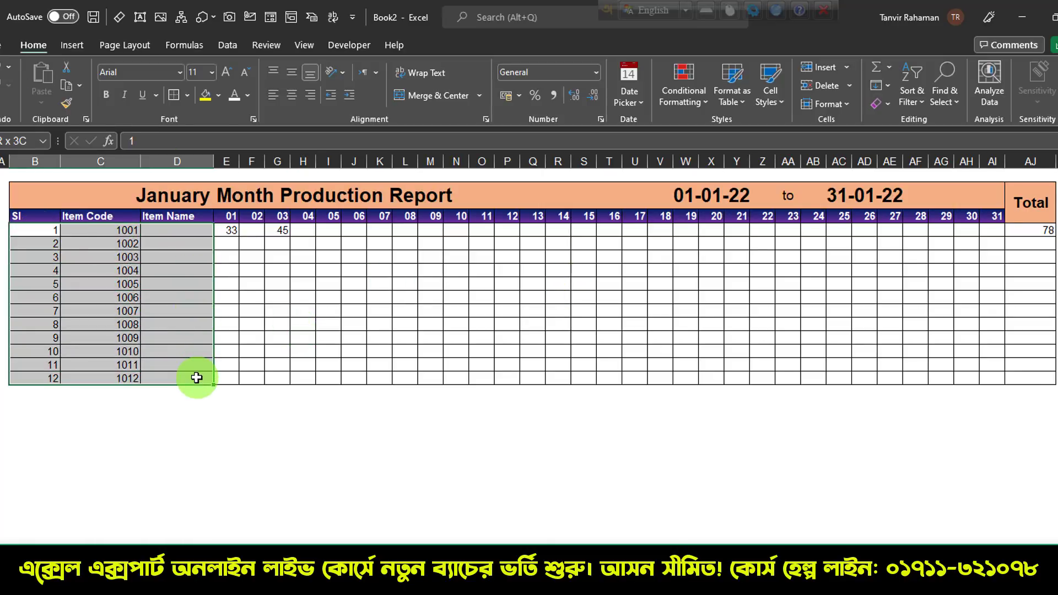
{"action": "left_click", "coordinate": [43, 237]}
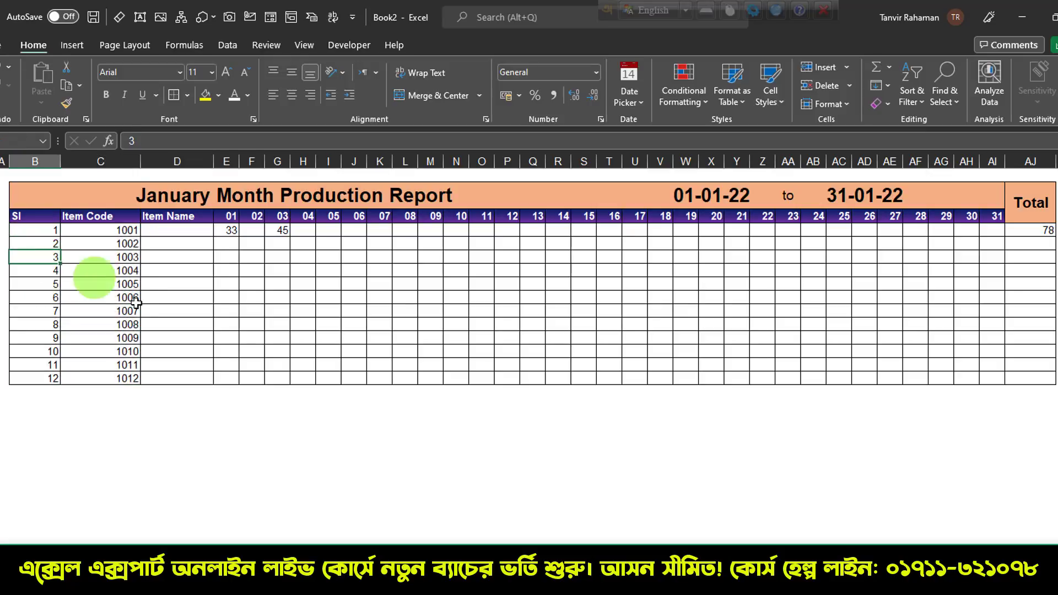
{"action": "left_click_drag", "start_coordinate": [52, 231], "coordinate": [180, 380]}
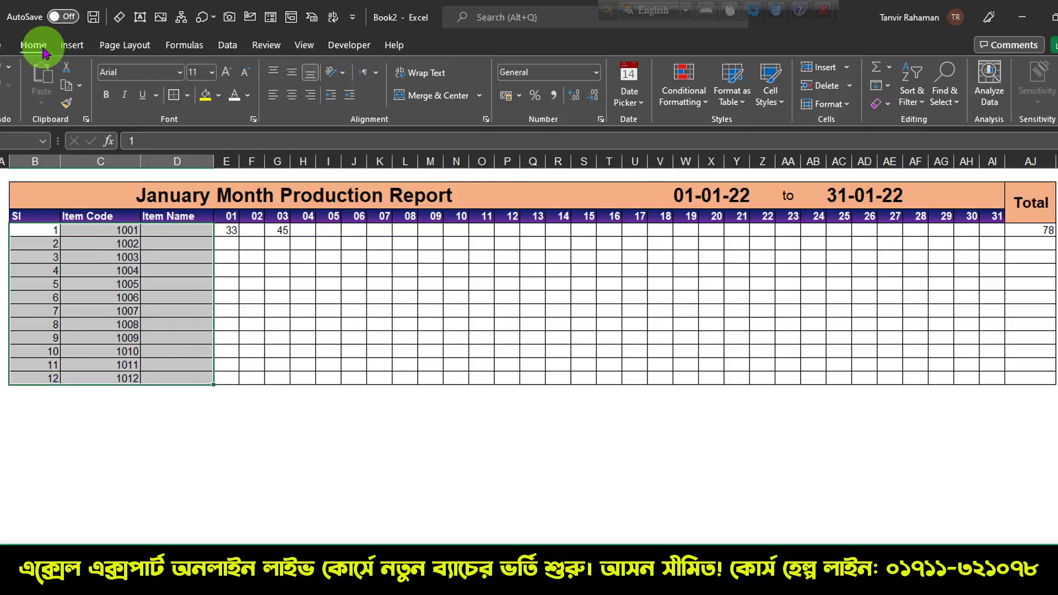
{"action": "left_click", "coordinate": [684, 99]}
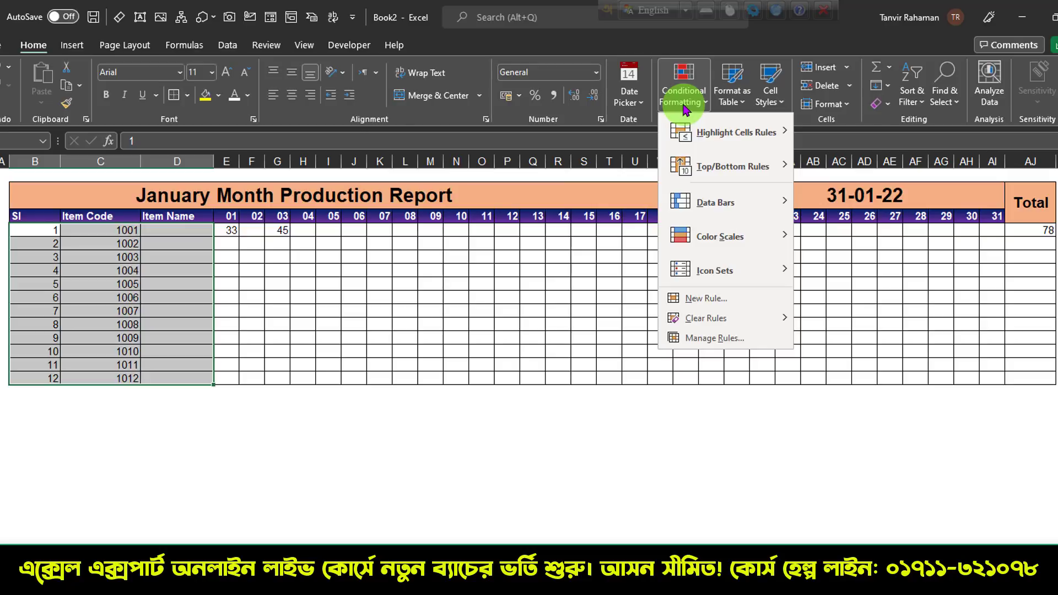
{"action": "left_click", "coordinate": [709, 299]}
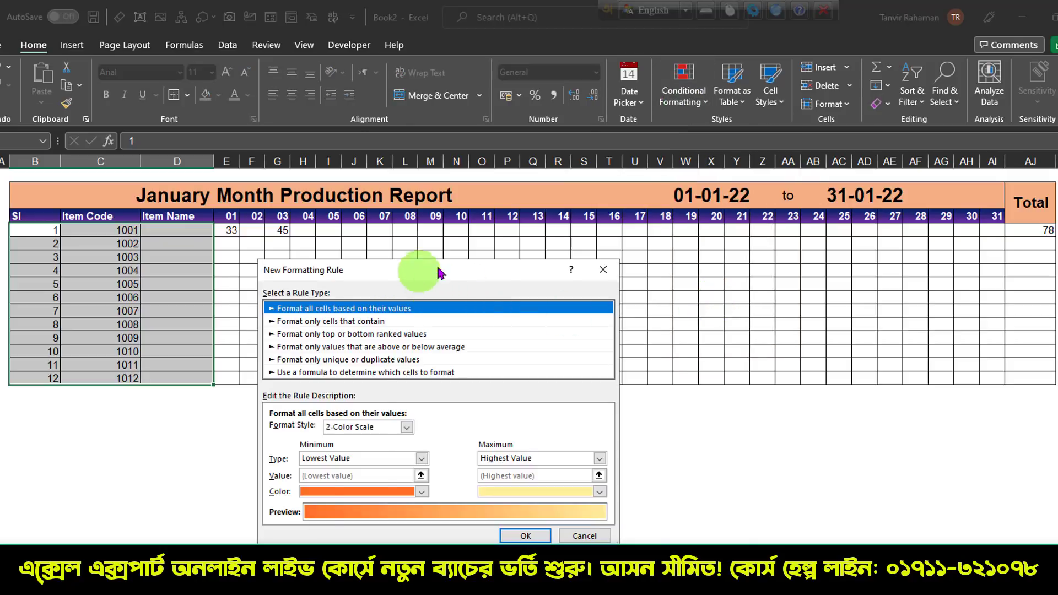
{"action": "left_click_drag", "start_coordinate": [439, 272], "coordinate": [572, 264]}
{"action": "left_click", "coordinate": [472, 366]}
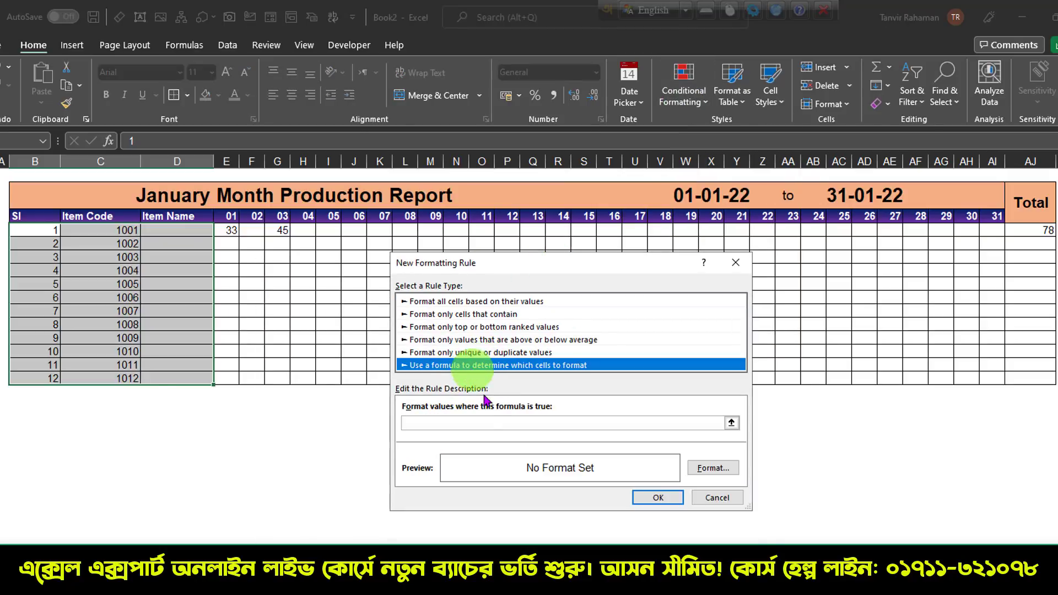
{"action": "left_click", "coordinate": [441, 423]}
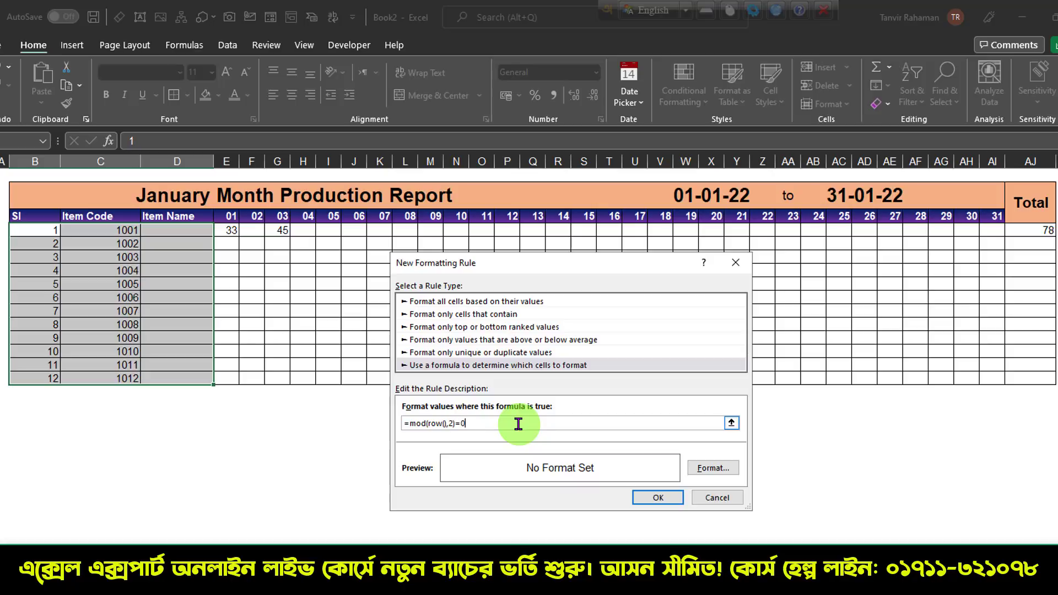
Step: Set the rule's format to a light blue fill and apply it to B5:D16
{"action": "left_click", "coordinate": [711, 468]}
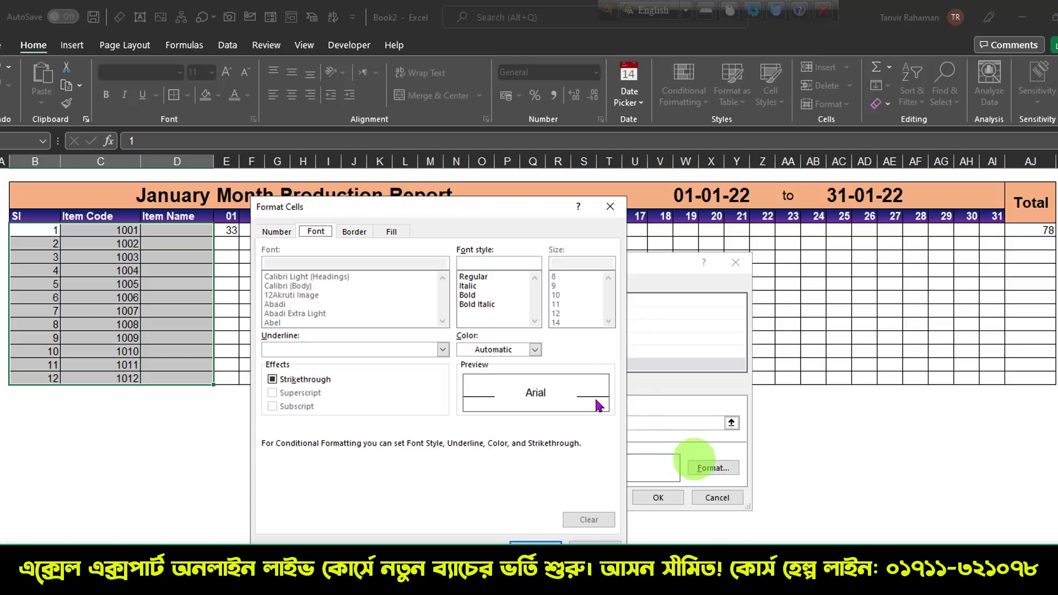
{"action": "left_click", "coordinate": [392, 232]}
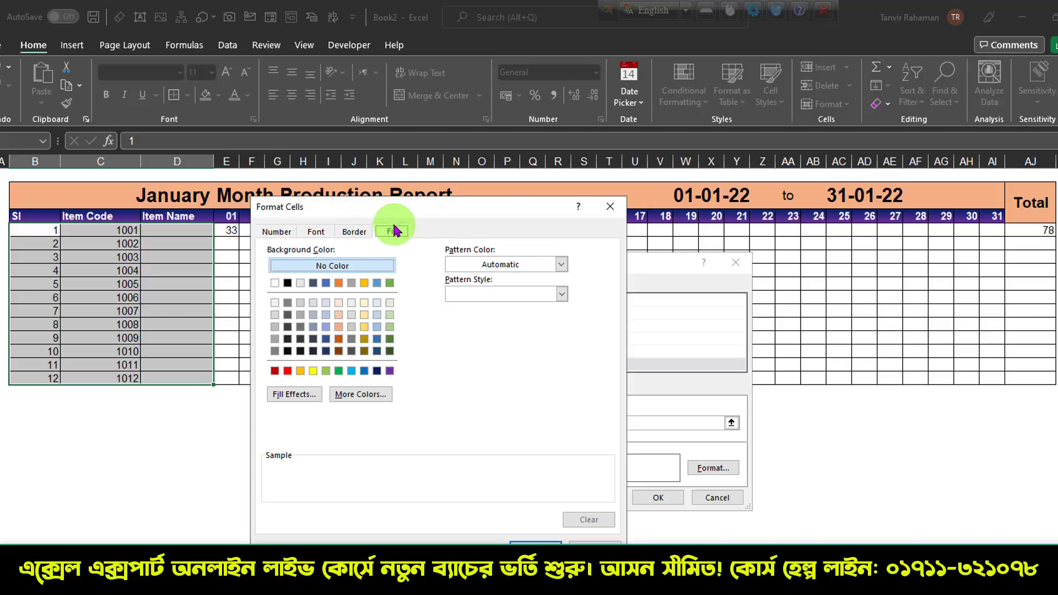
{"action": "left_click", "coordinate": [341, 316]}
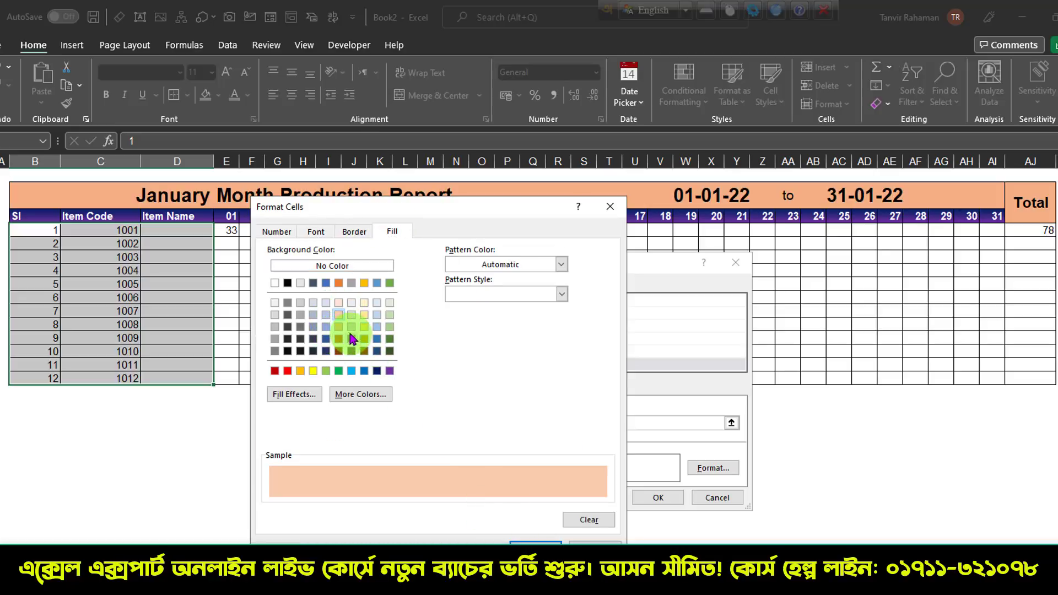
{"action": "left_click", "coordinate": [536, 542]}
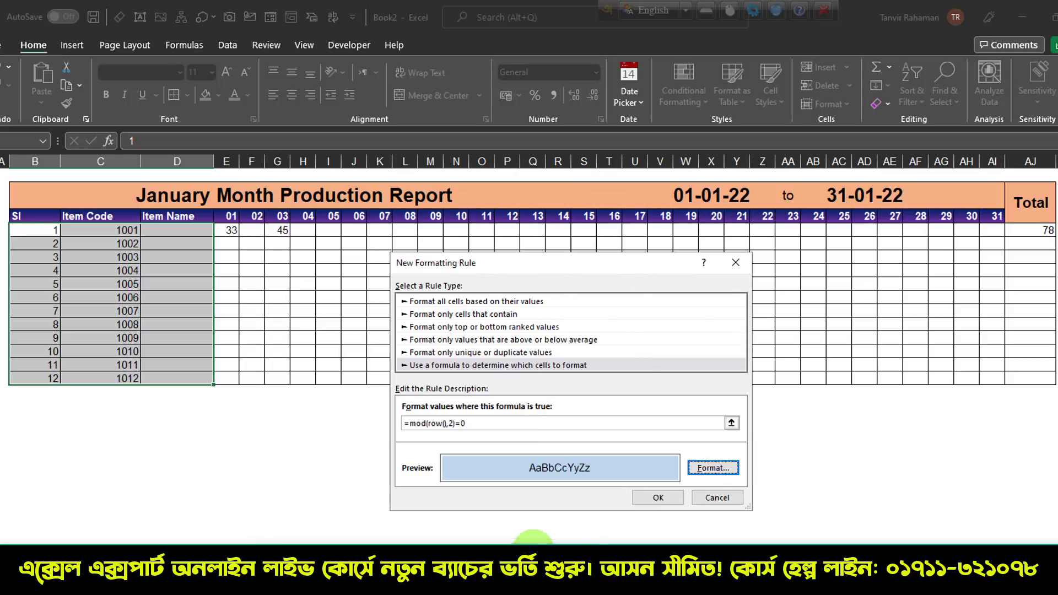
{"action": "left_click", "coordinate": [658, 498]}
{"action": "left_click", "coordinate": [302, 351]}
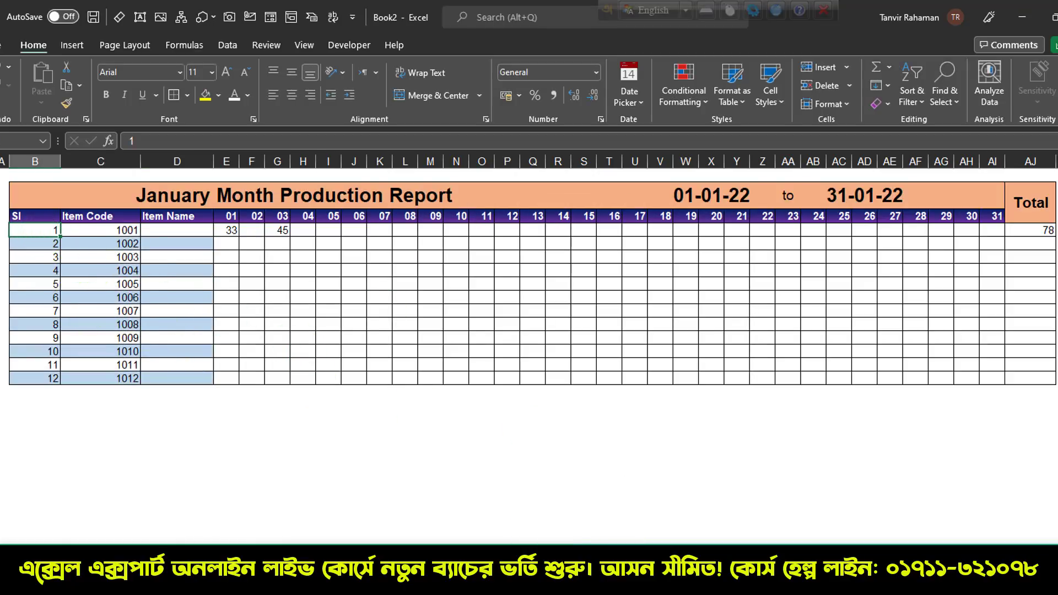
Step: Copy the banded formatting from cell B5 to the Total column cells AJ5:AJ16 with Format Painter
{"action": "left_click_drag", "start_coordinate": [1046, 230], "coordinate": [1045, 381]}
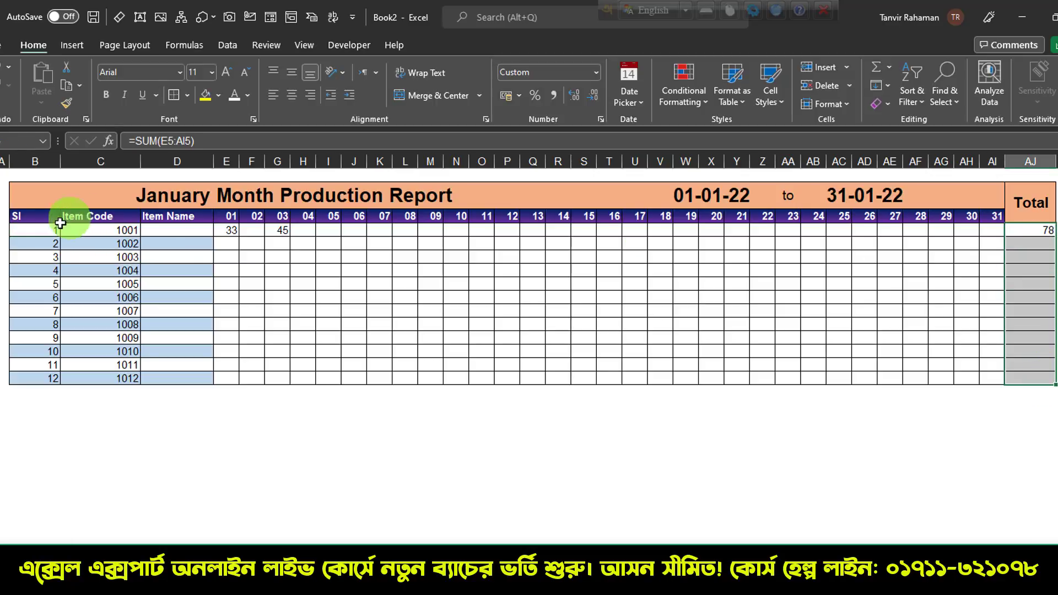
{"action": "left_click", "coordinate": [43, 230]}
{"action": "left_click", "coordinate": [66, 103]}
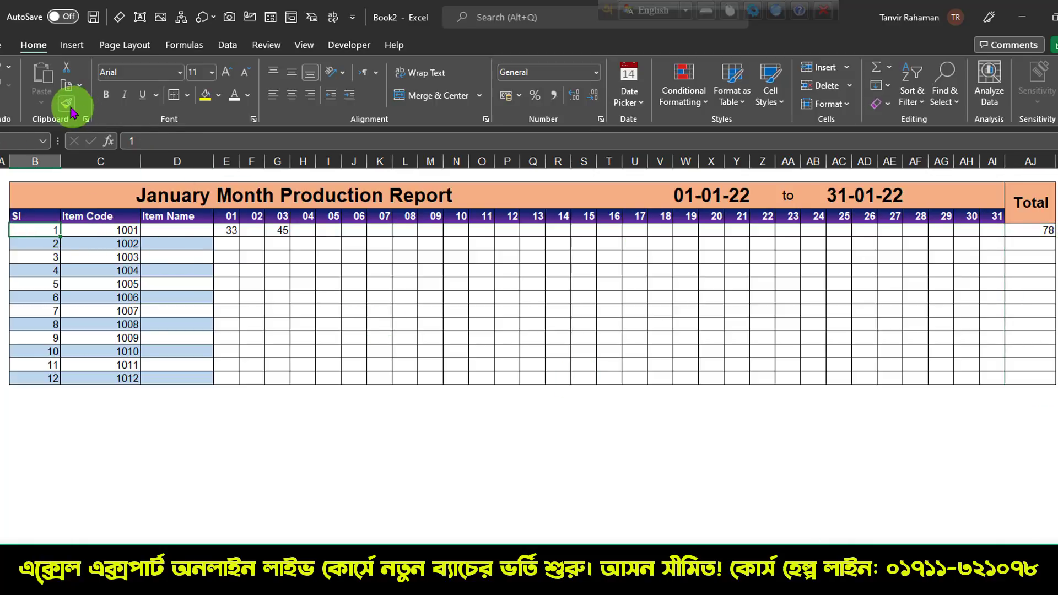
{"action": "mouse_move", "coordinate": [1033, 230]}
{"action": "left_mouse_down"}
{"action": "mouse_move", "coordinate": [1033, 371]}
{"action": "mouse_move", "coordinate": [1047, 380]}
{"action": "left_mouse_up"}
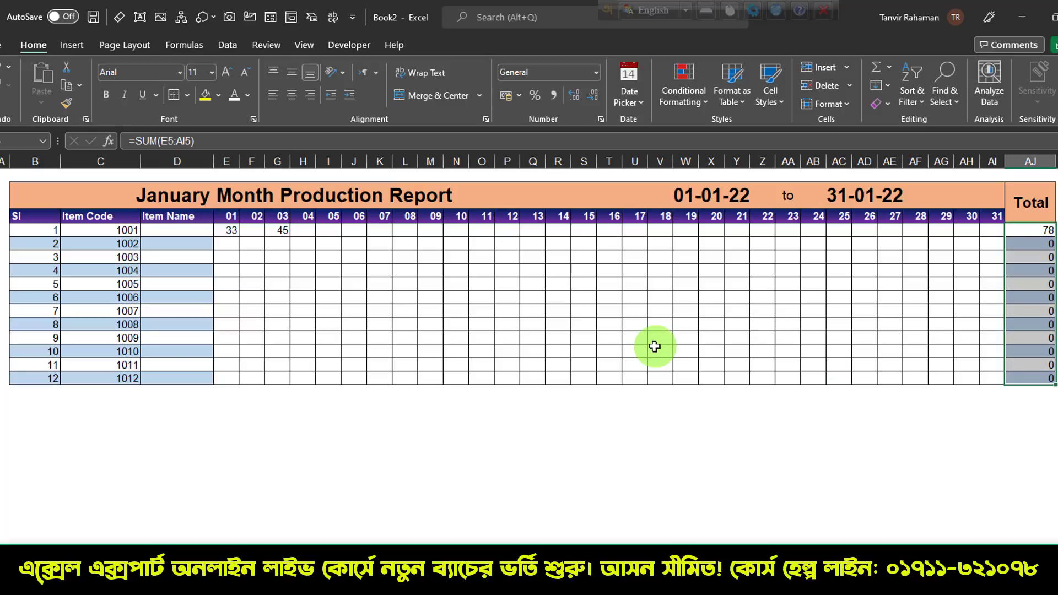
{"action": "mouse_move", "coordinate": [231, 229]}
{"action": "left_mouse_down"}
{"action": "mouse_move", "coordinate": [248, 226]}
{"action": "mouse_move", "coordinate": [366, 279]}
{"action": "mouse_move", "coordinate": [902, 379]}
{"action": "mouse_move", "coordinate": [982, 382]}
{"action": "left_mouse_up"}
{"action": "left_click", "coordinate": [802, 438]}
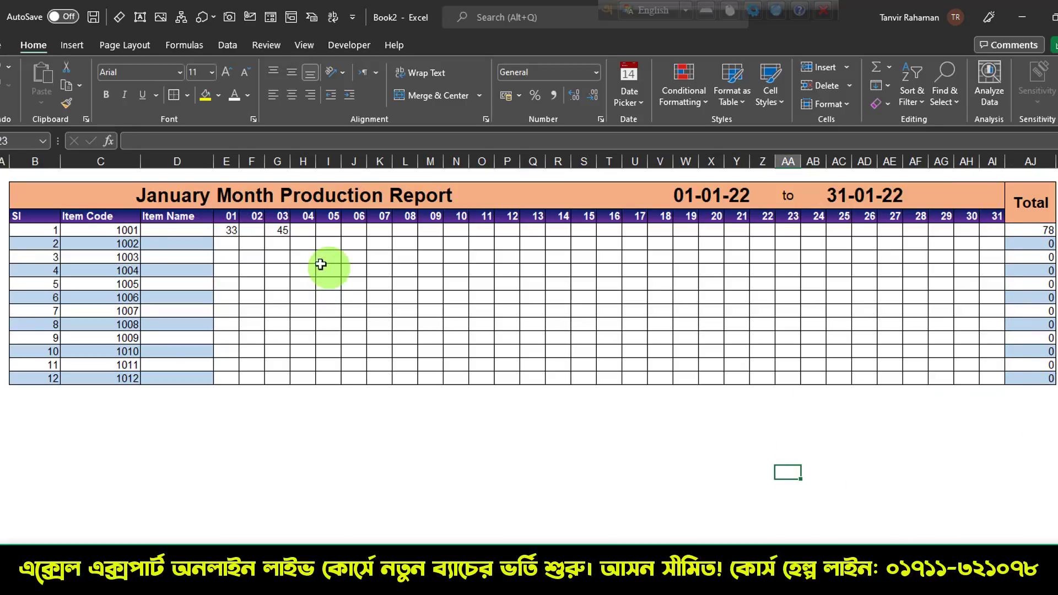
Step: Fill the daily production cells E5:AI16 with random numbers using a random-number formula
{"action": "left_click", "coordinate": [226, 230]}
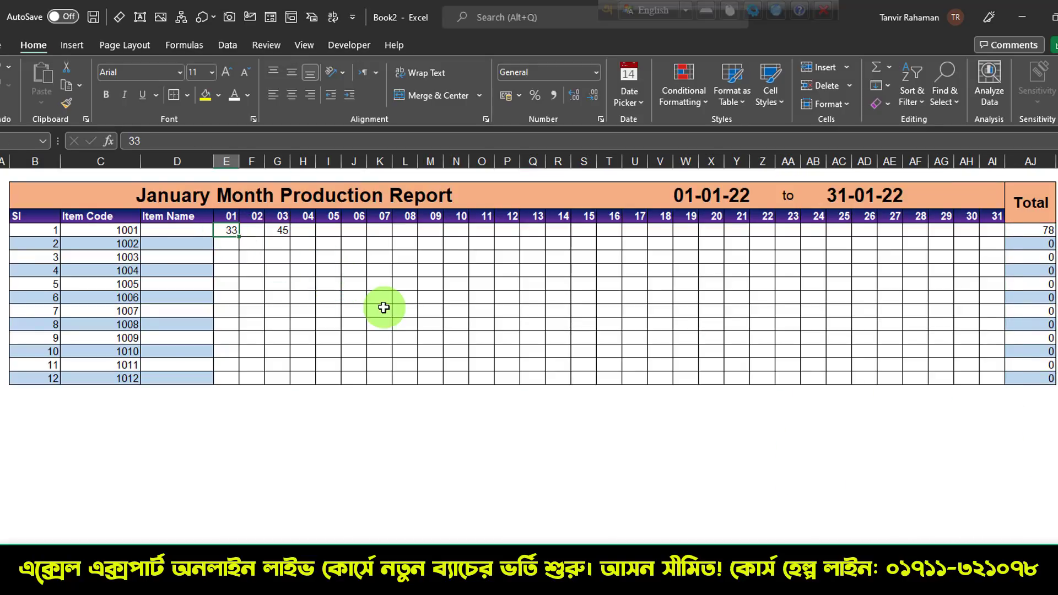
{"action": "type", "text": "=ran"}
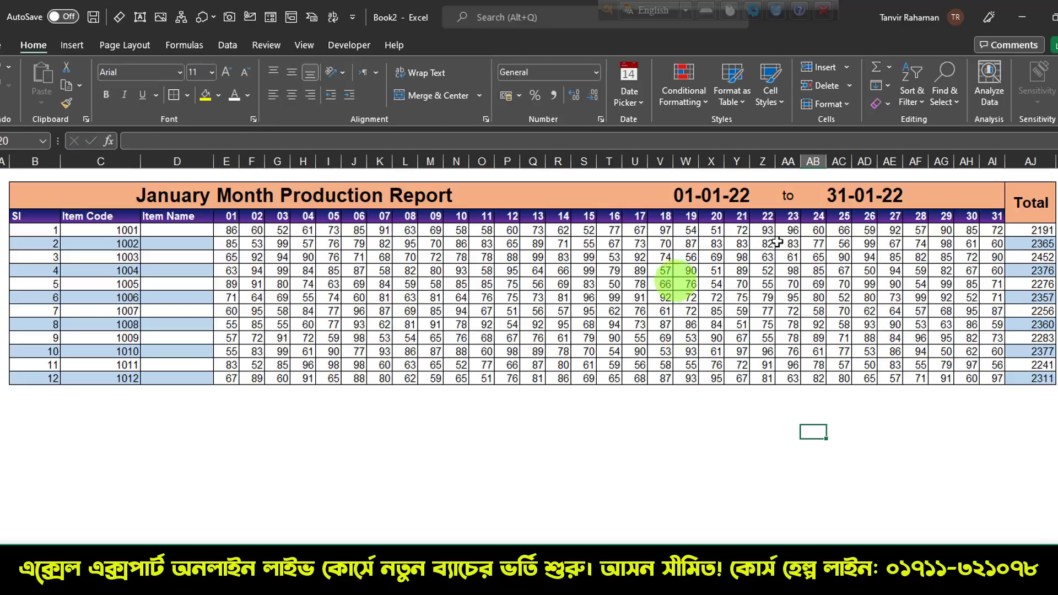
Step: Choose February as the report month in the title's month dropdown
{"action": "left_click", "coordinate": [745, 196]}
{"action": "left_click", "coordinate": [786, 197]}
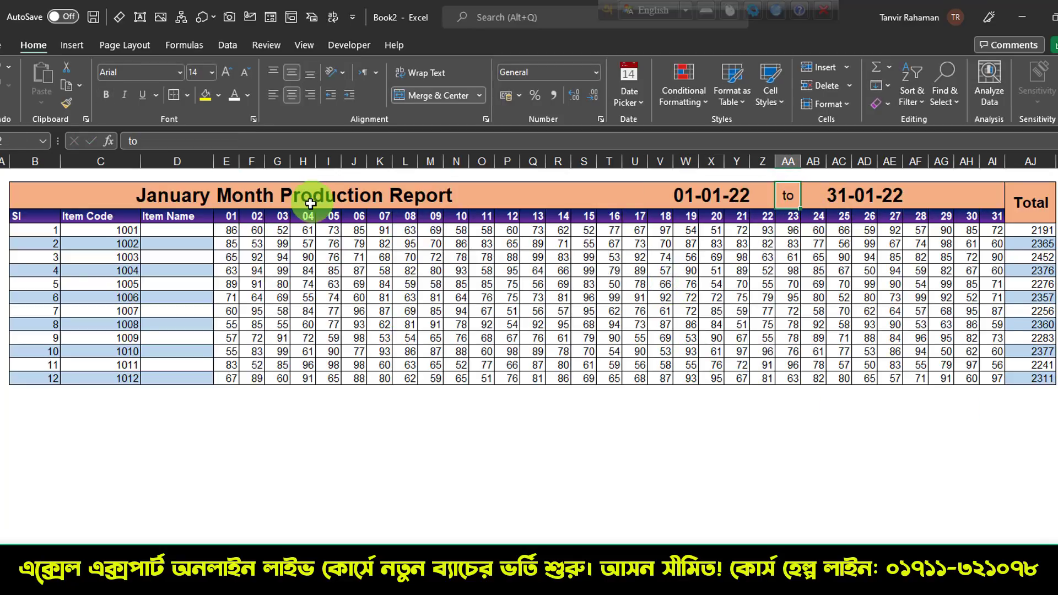
{"action": "left_click", "coordinate": [188, 199]}
{"action": "left_click", "coordinate": [220, 189]}
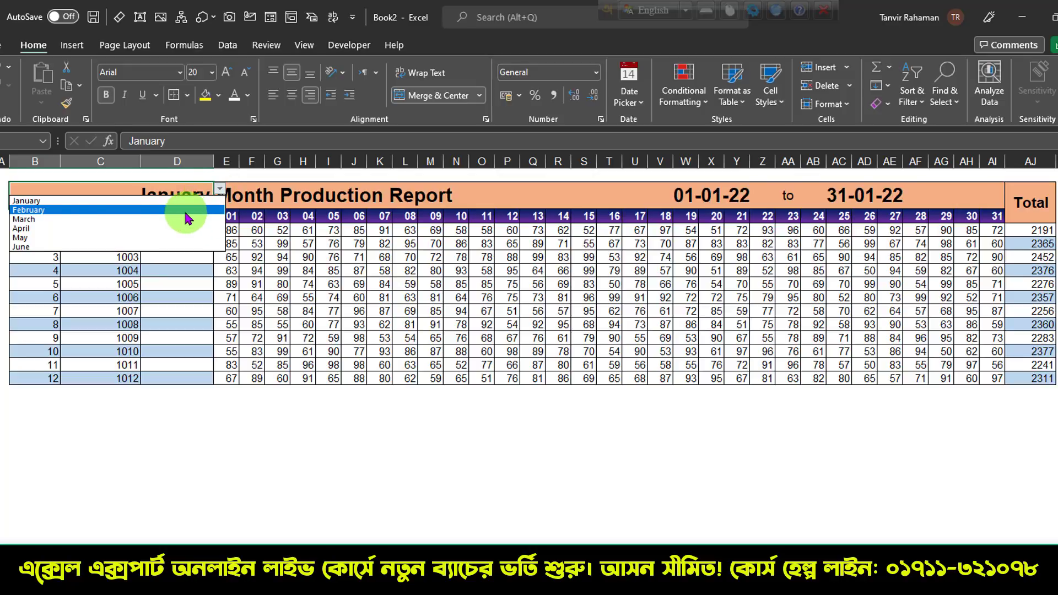
{"action": "left_click", "coordinate": [187, 208]}
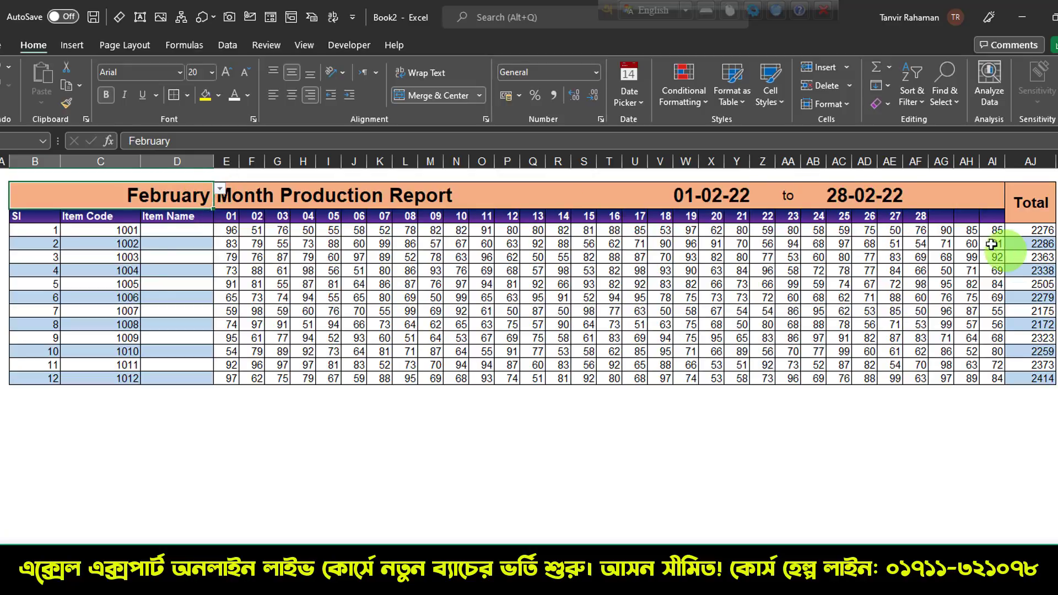
Step: Clear the production values in AG5:AI16, the three columns after day 28
{"action": "left_click_drag", "start_coordinate": [944, 230], "coordinate": [988, 375]}
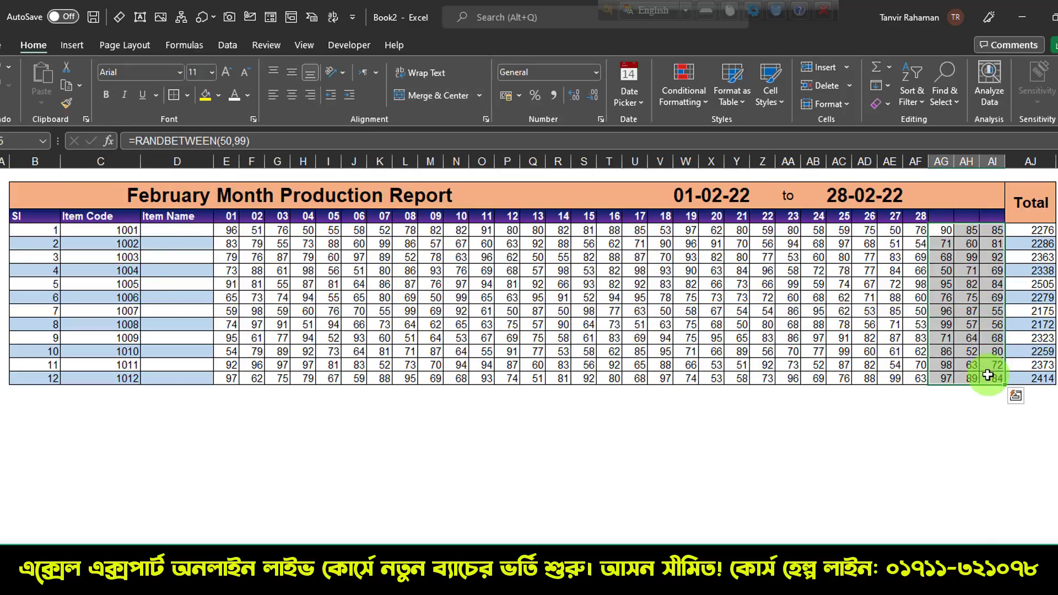
{"action": "key", "text": "Delete"}
{"action": "left_click", "coordinate": [671, 342]}
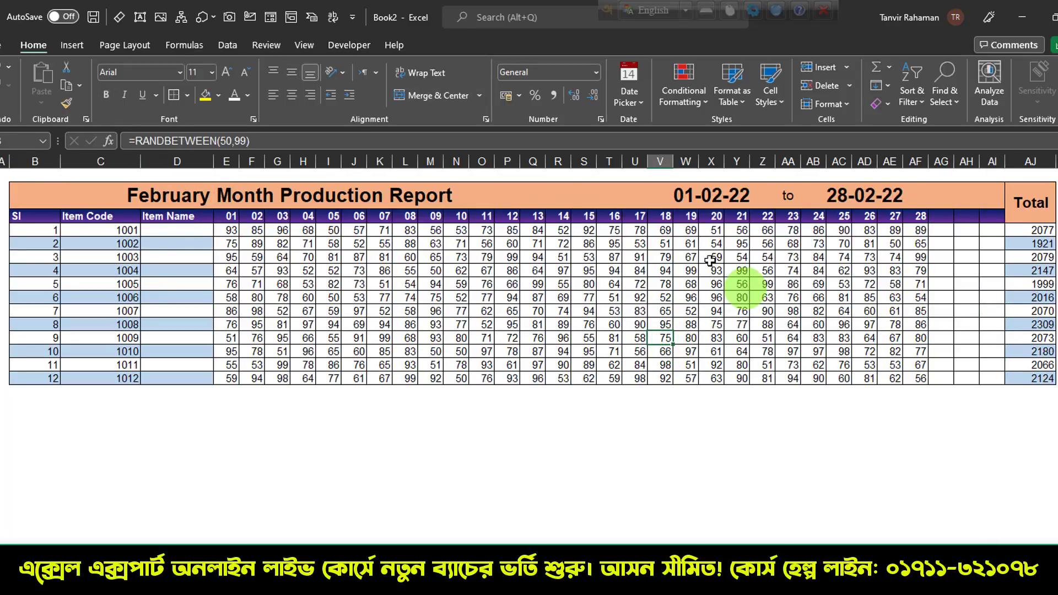
Step: Set the report month in the title's dropdown back to January
{"action": "left_click", "coordinate": [218, 196]}
{"action": "left_click", "coordinate": [221, 191]}
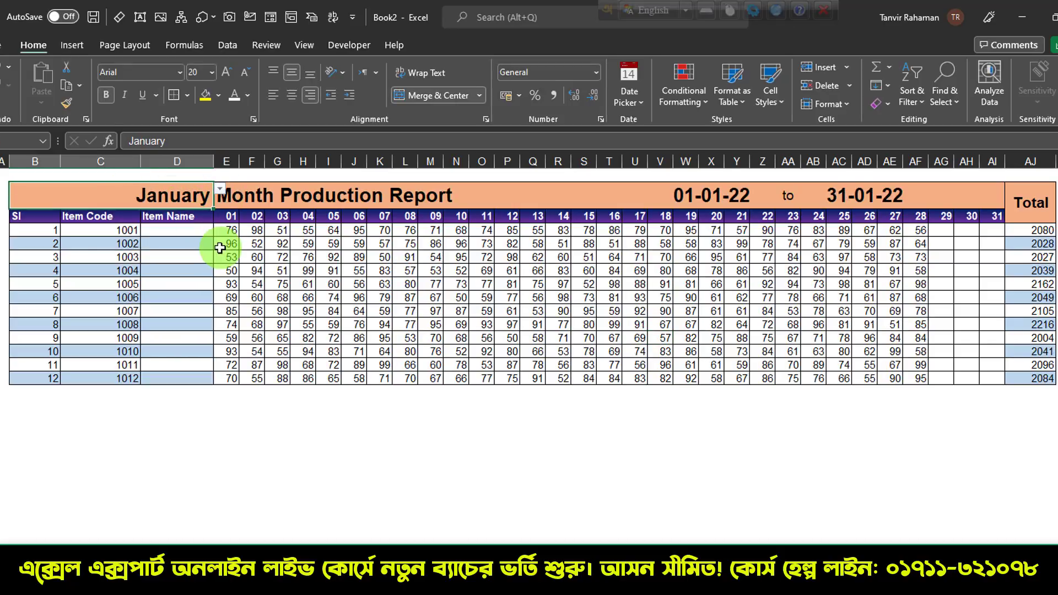
{"action": "left_click", "coordinate": [277, 257]}
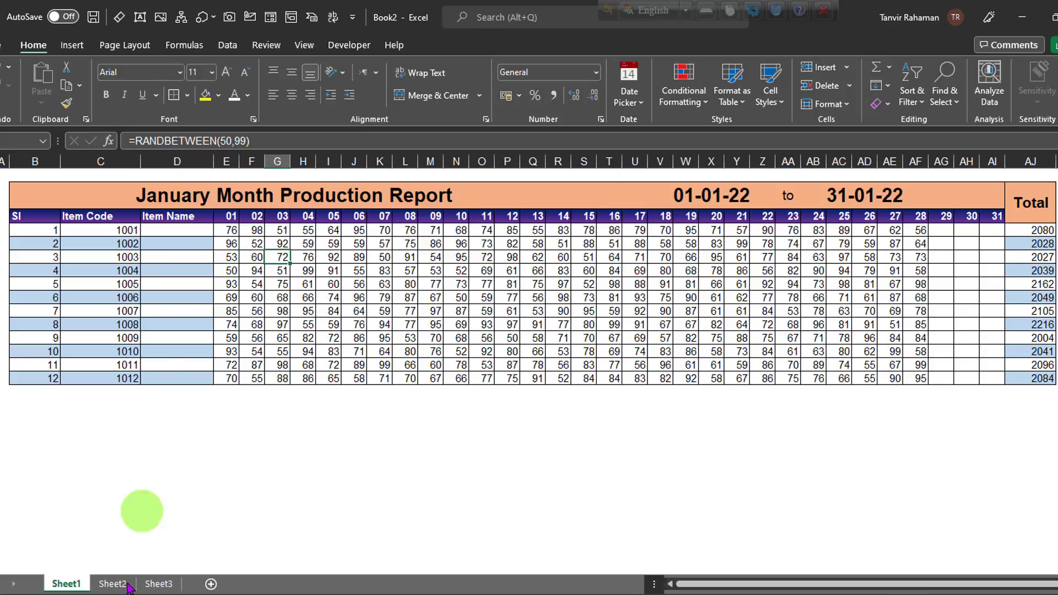
Step: Create a copy of Sheet1 and place it at the end of the workbook's sheets
{"action": "right_click", "coordinate": [77, 588]}
{"action": "left_click", "coordinate": [127, 449]}
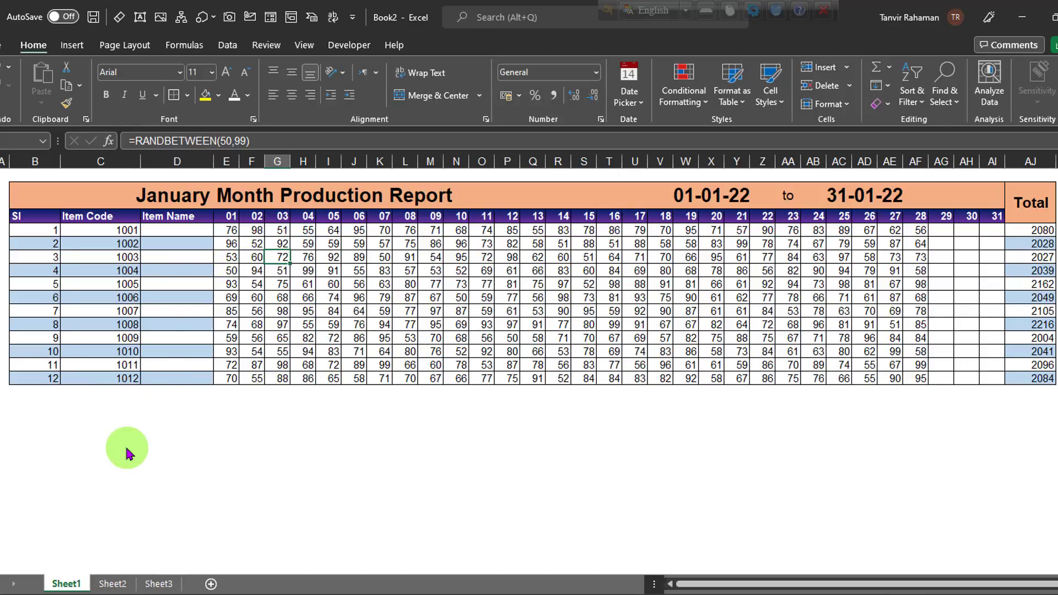
{"action": "left_click", "coordinate": [55, 525]}
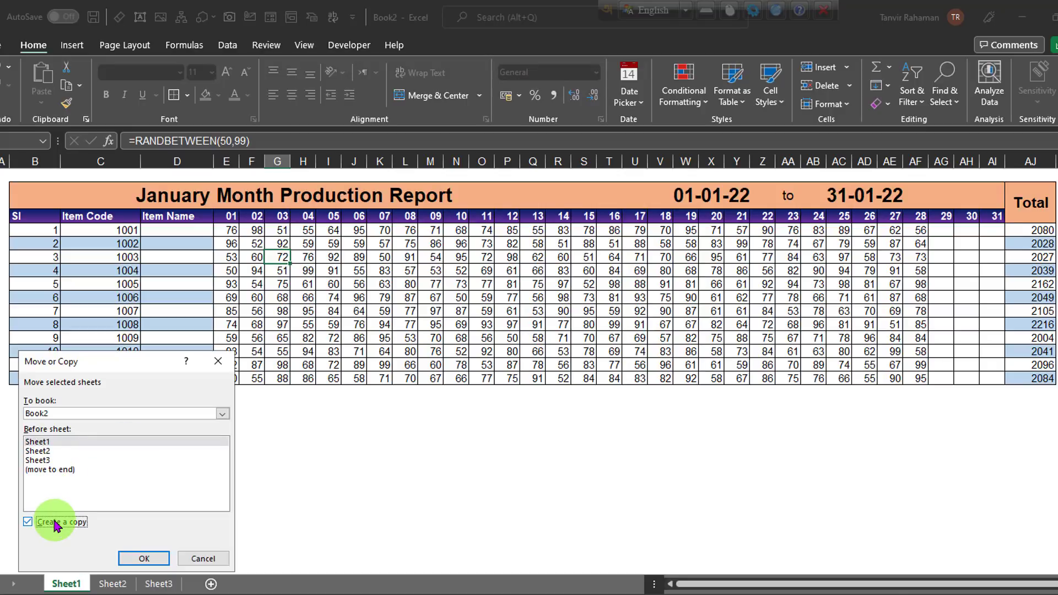
{"action": "left_click", "coordinate": [50, 470]}
{"action": "left_click", "coordinate": [145, 561]}
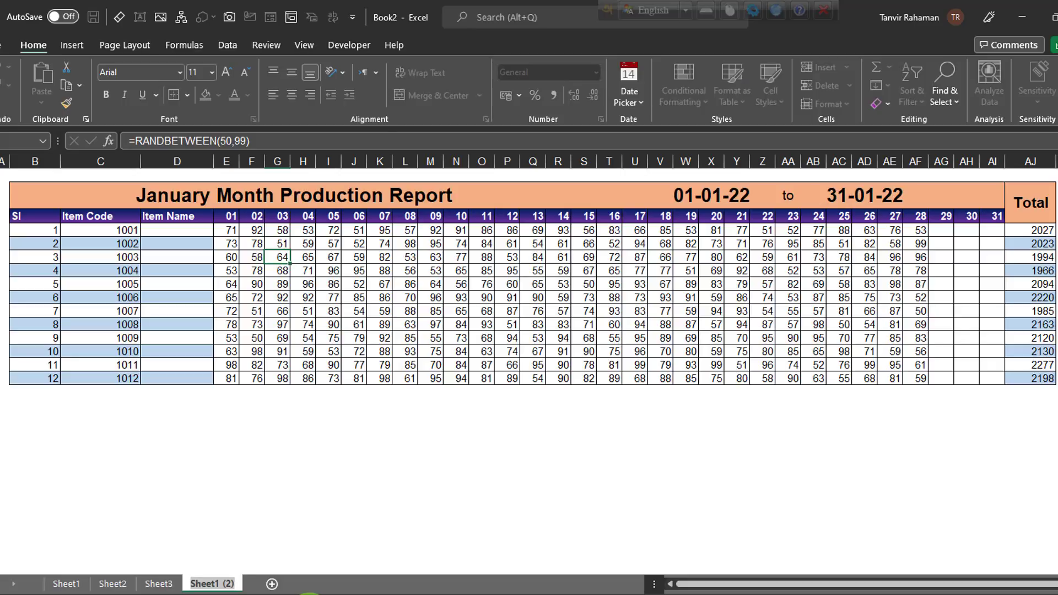
Step: Rename the copied sheet as Feb and the original Sheet1 as Jan
{"action": "type", "text": "Feb"}
{"action": "left_click", "coordinate": [102, 582]}
{"action": "double_click", "coordinate": [61, 583]}
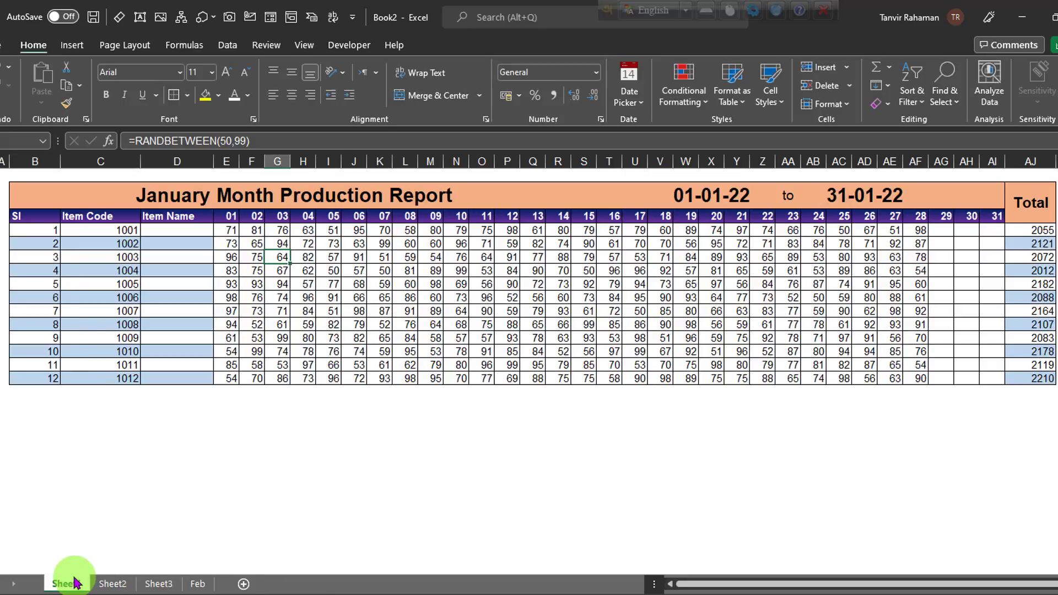
{"action": "type", "text": "Jan"}
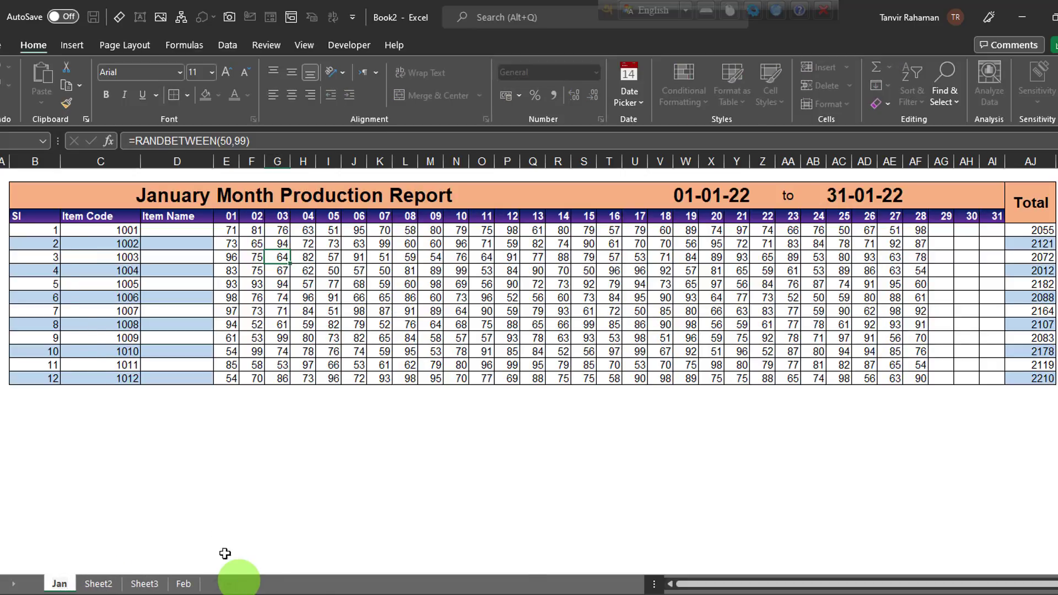
Step: On the Feb sheet, choose February as the report month in the title's dropdown
{"action": "left_click", "coordinate": [184, 584]}
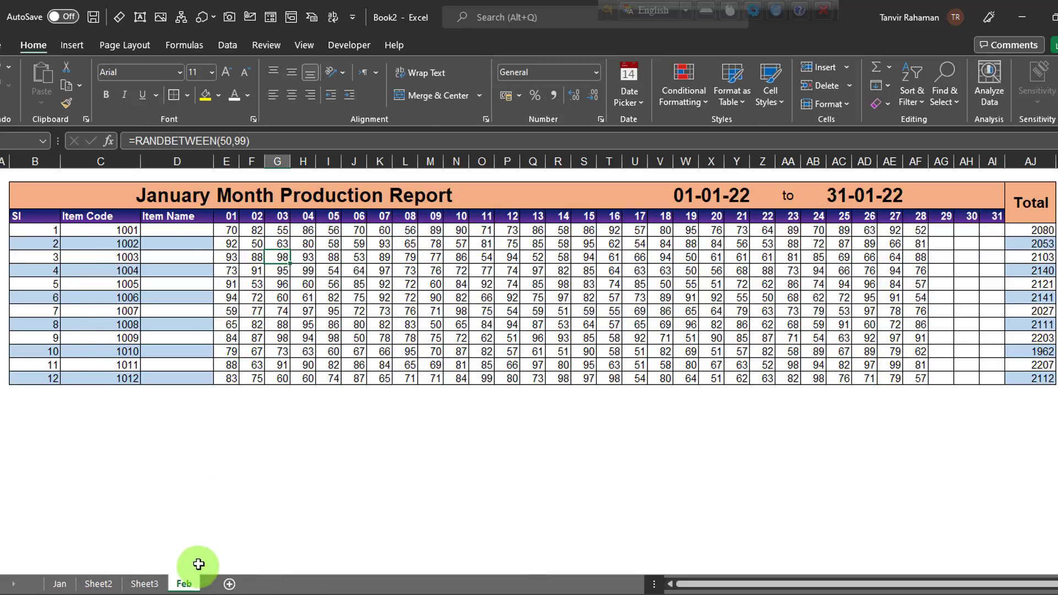
{"action": "left_click", "coordinate": [212, 197]}
{"action": "left_click", "coordinate": [219, 190]}
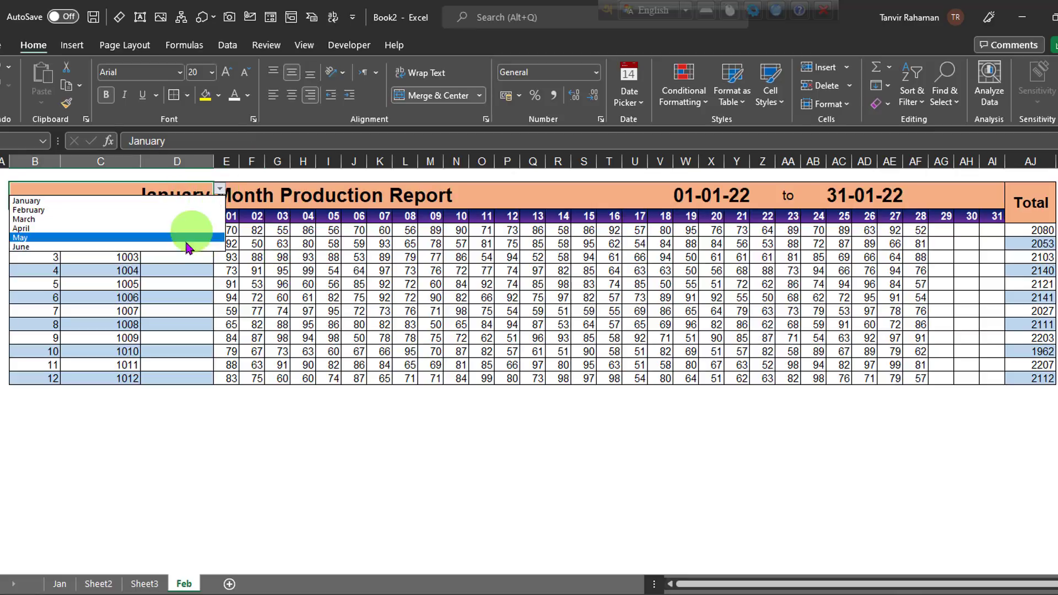
{"action": "left_click", "coordinate": [137, 209]}
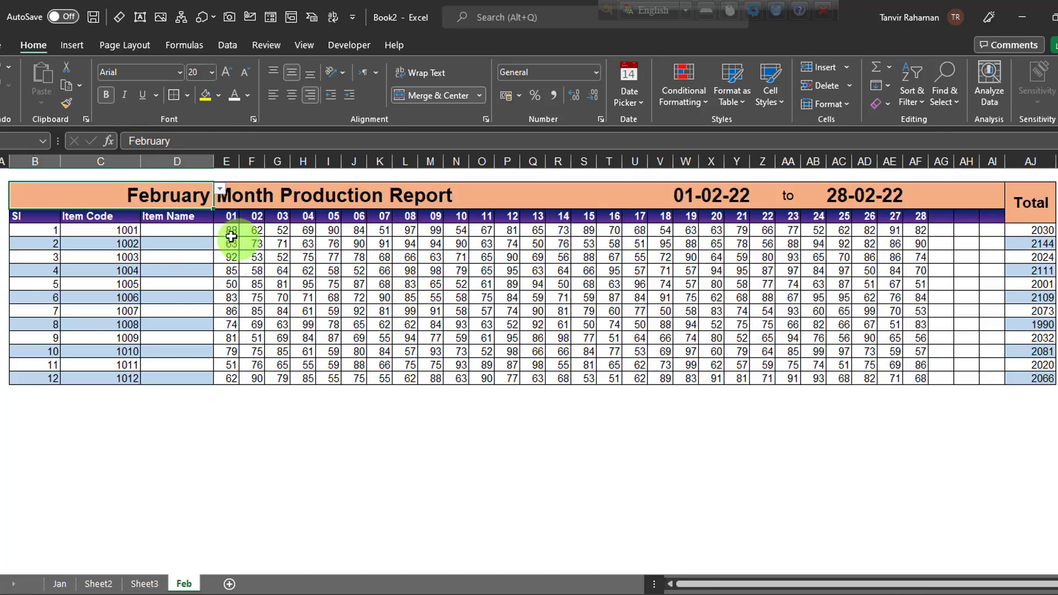
Step: Clear all daily production values in E5:AI16 on the Feb sheet
{"action": "left_click_drag", "start_coordinate": [231, 231], "coordinate": [987, 386]}
{"action": "key", "text": "Delete"}
{"action": "left_click", "coordinate": [659, 459]}
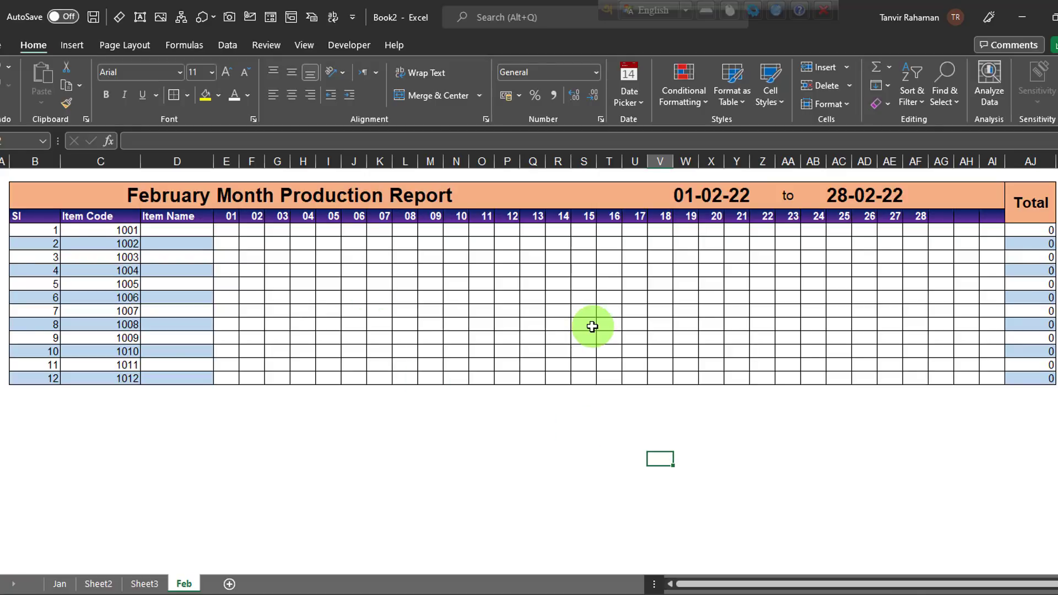